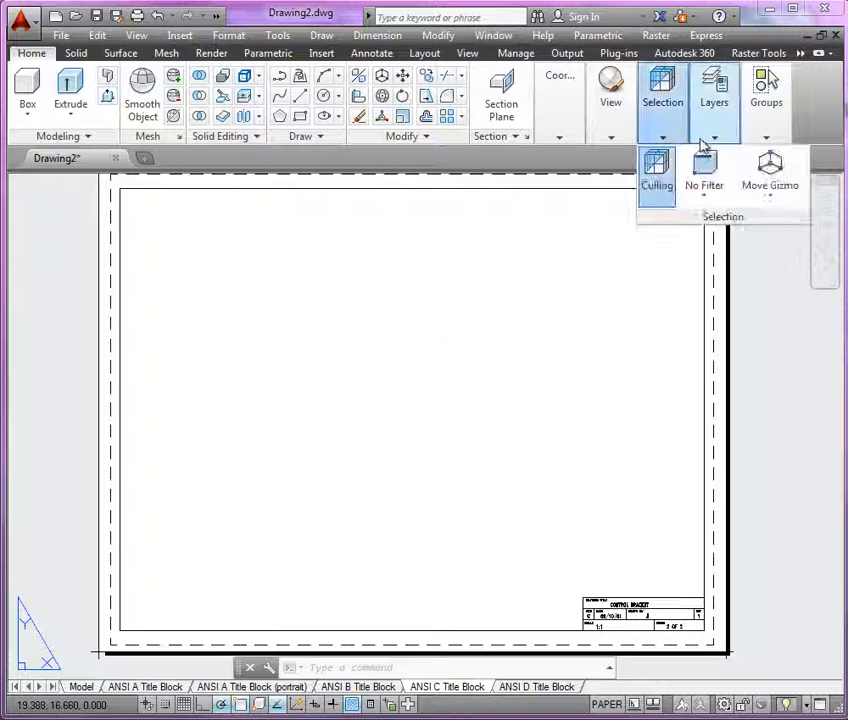
- Make the Viewport layer the current layer
mouse_move(712, 125)
left_click(808, 196)
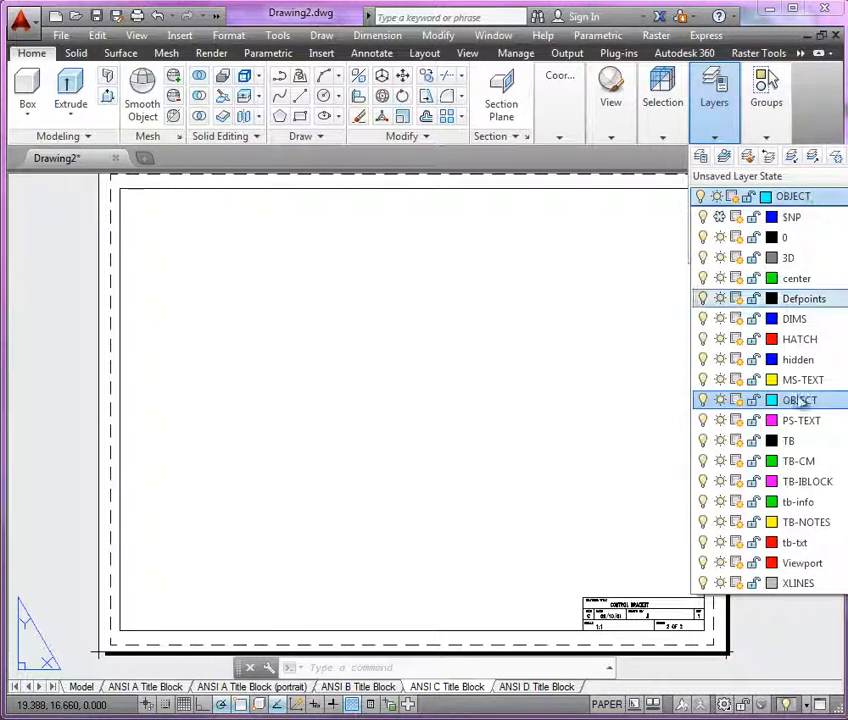
left_click(798, 566)
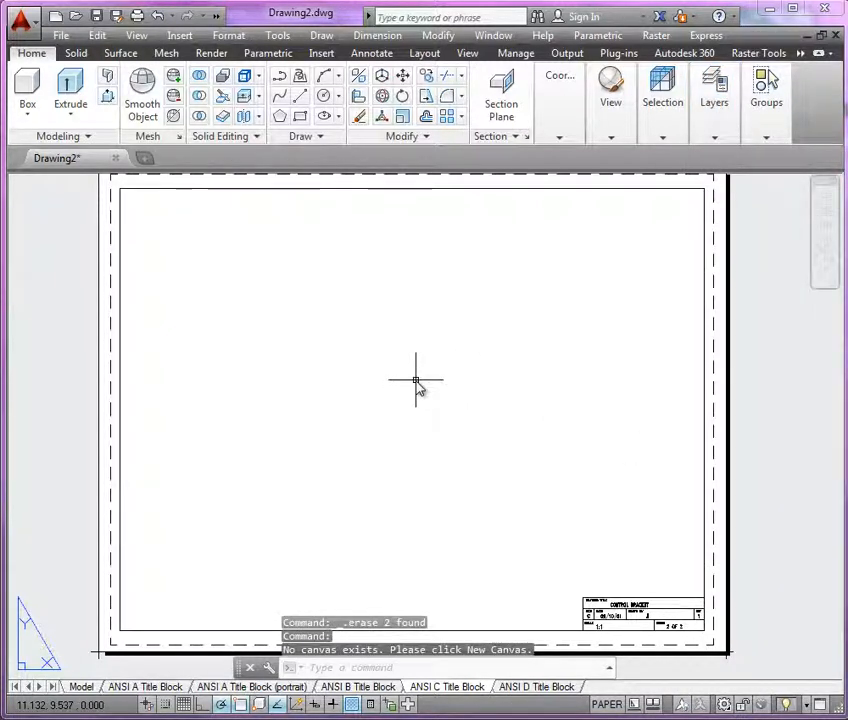
- Create a rectangular layout viewport with MVIEW in the upper middle of the ANSI C title block sheet
type("MV")
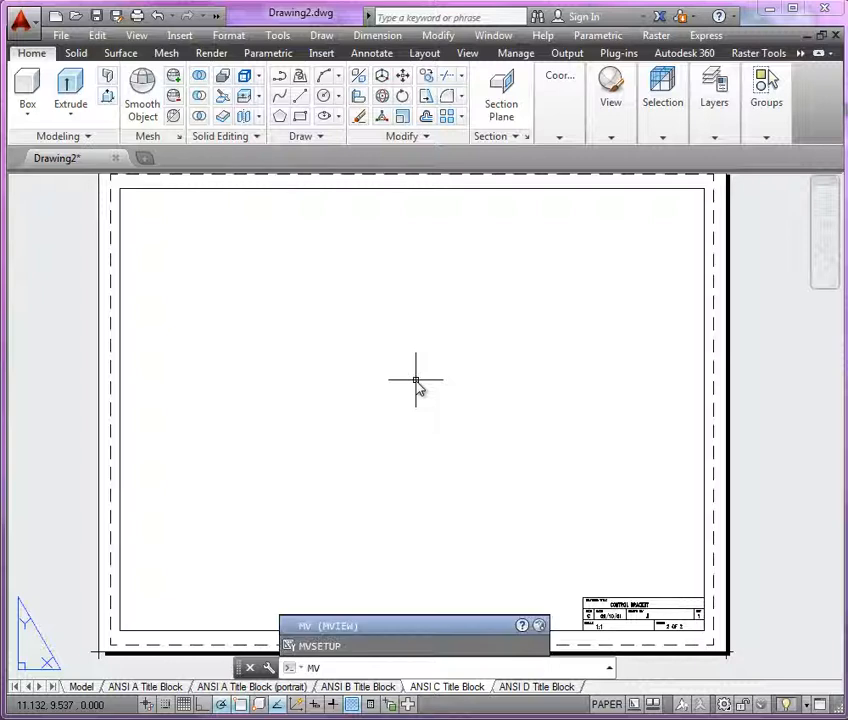
key("Return")
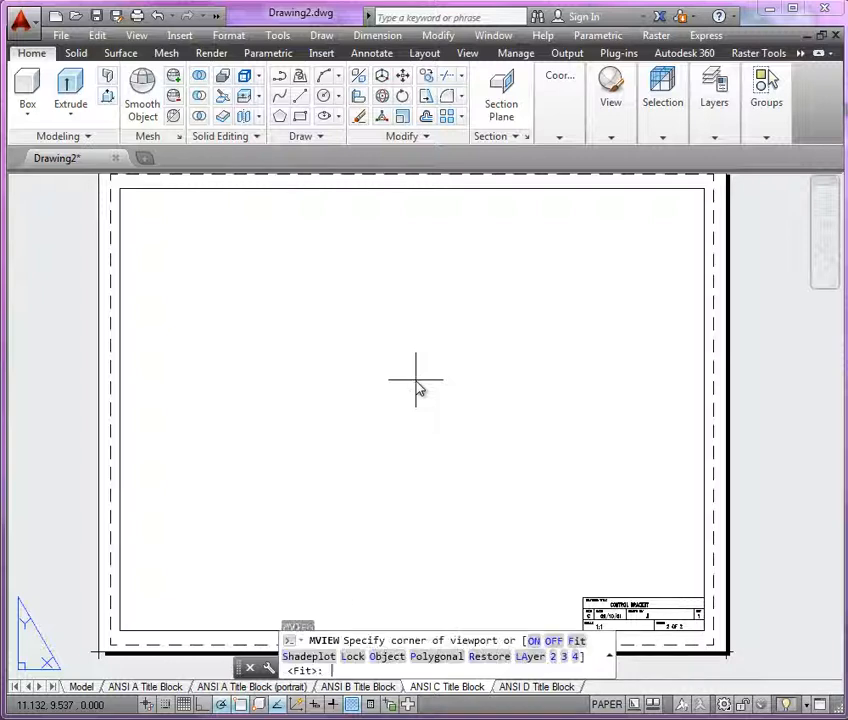
left_click(328, 257)
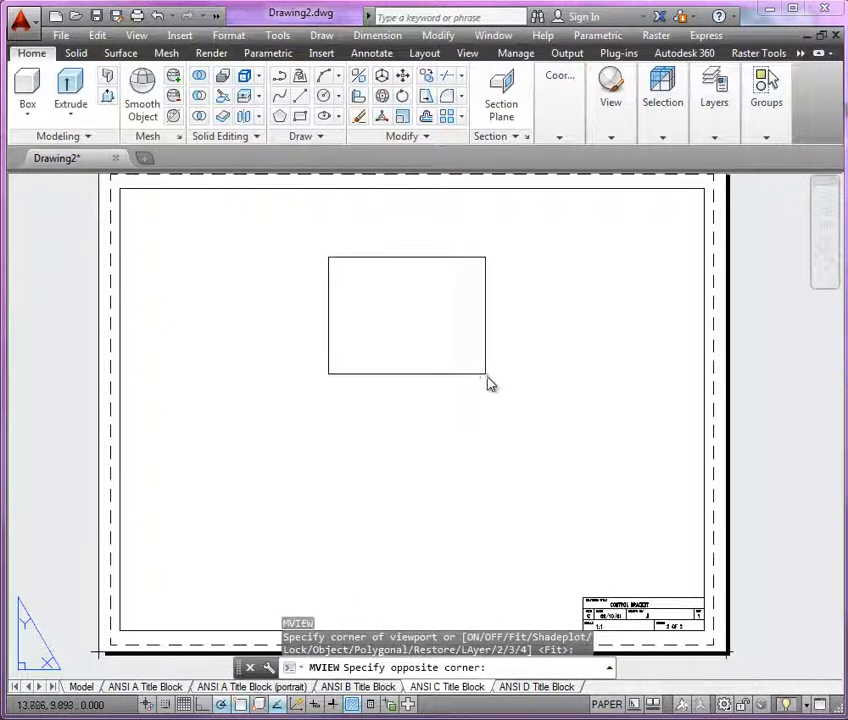
left_click(497, 383)
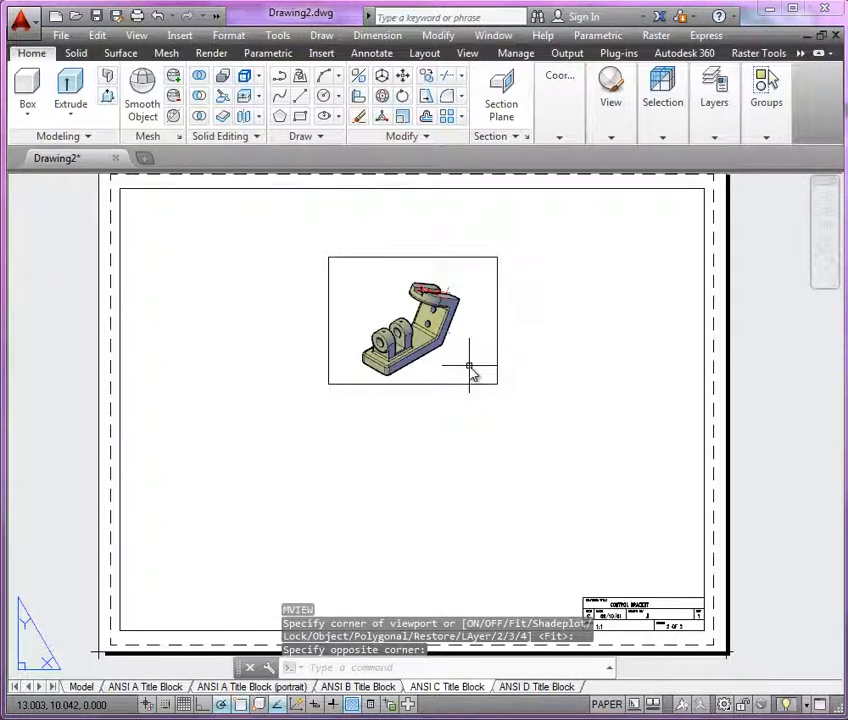
- Activate the new viewport's model space and set it to the 2D Wireframe visual style and the Top view
double_click(472, 372)
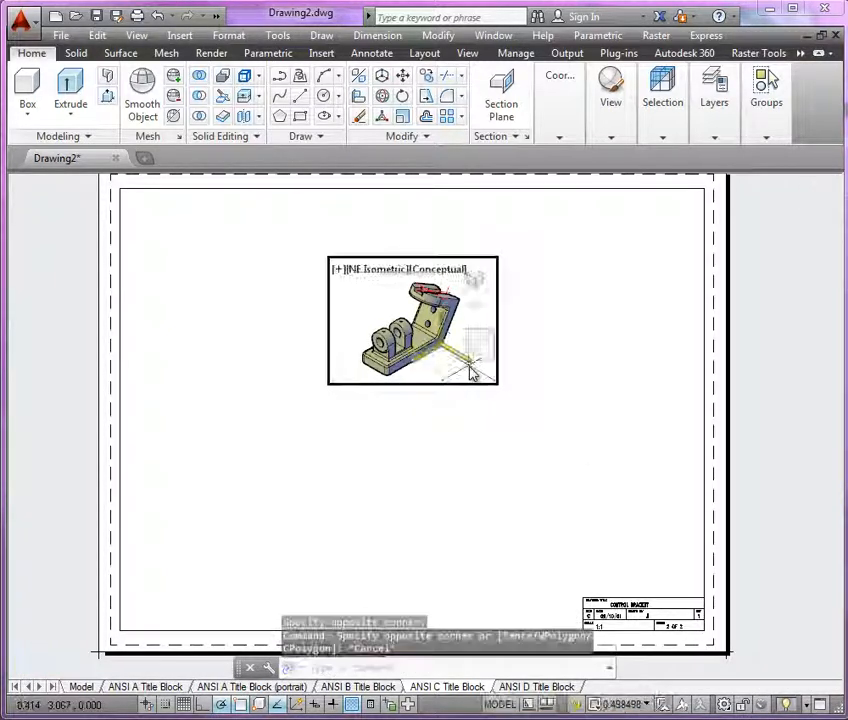
left_click(450, 271)
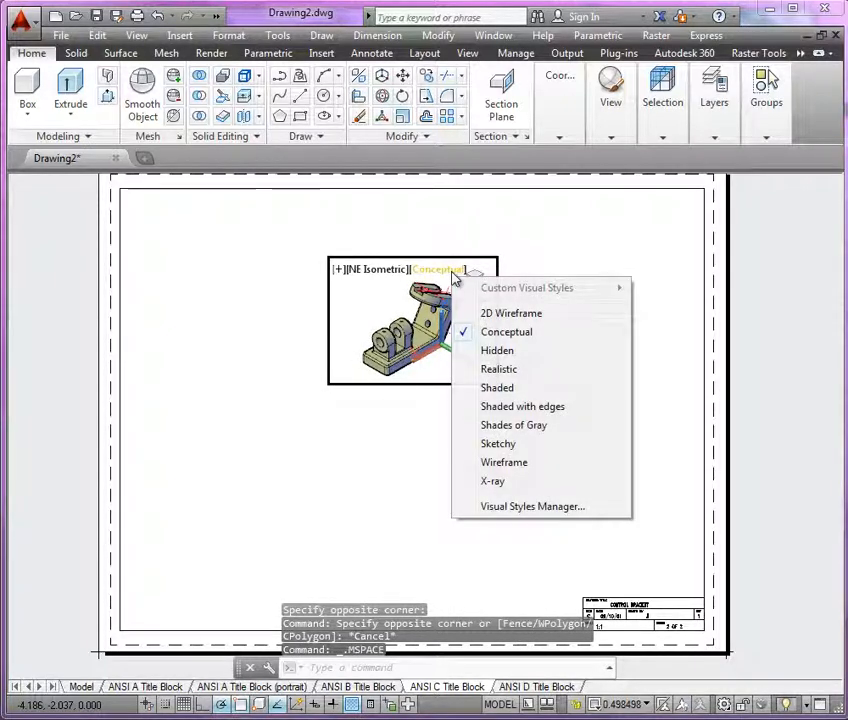
left_click(512, 316)
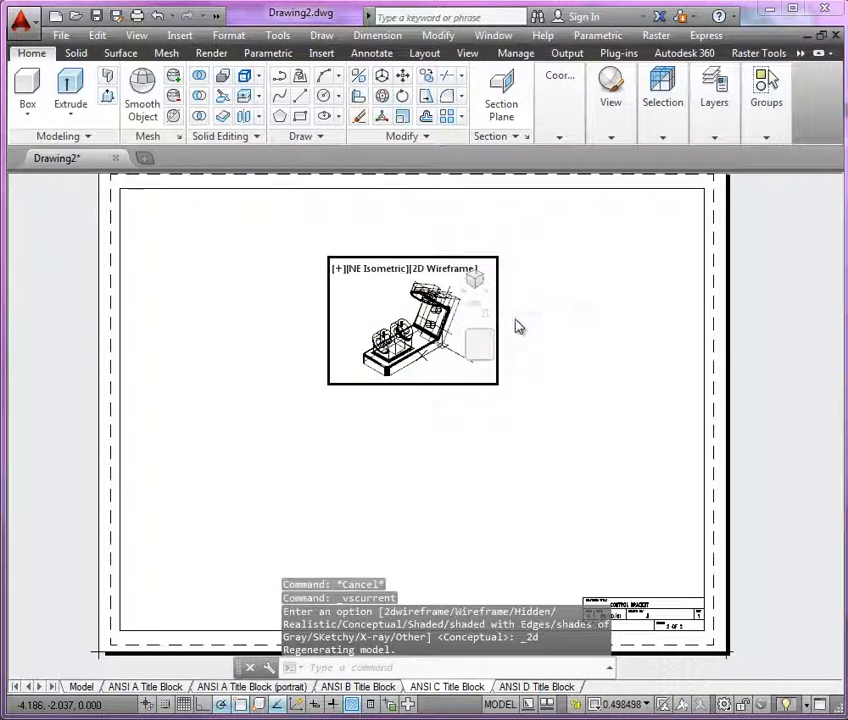
left_click(389, 281)
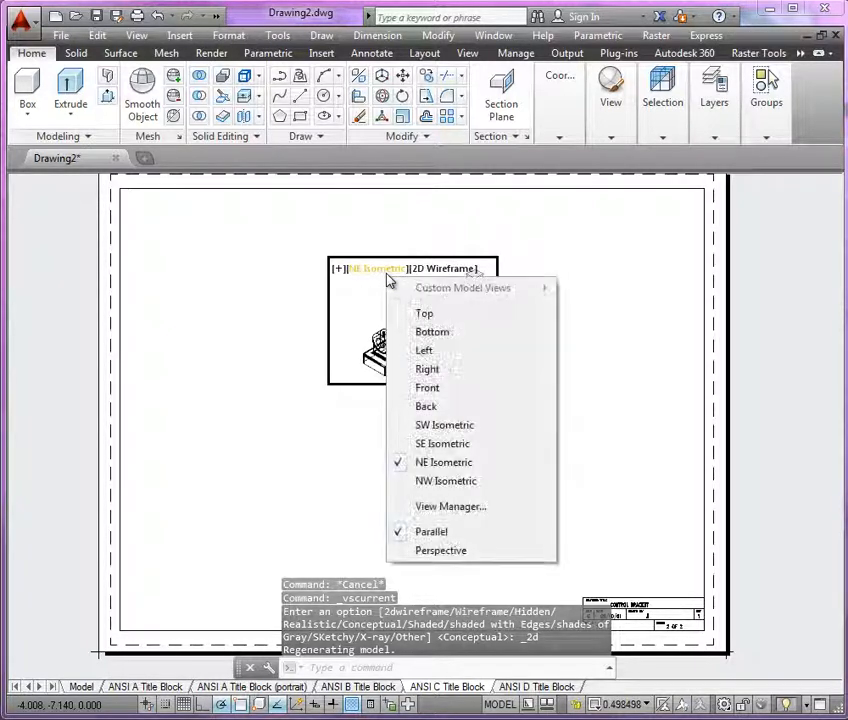
left_click(440, 315)
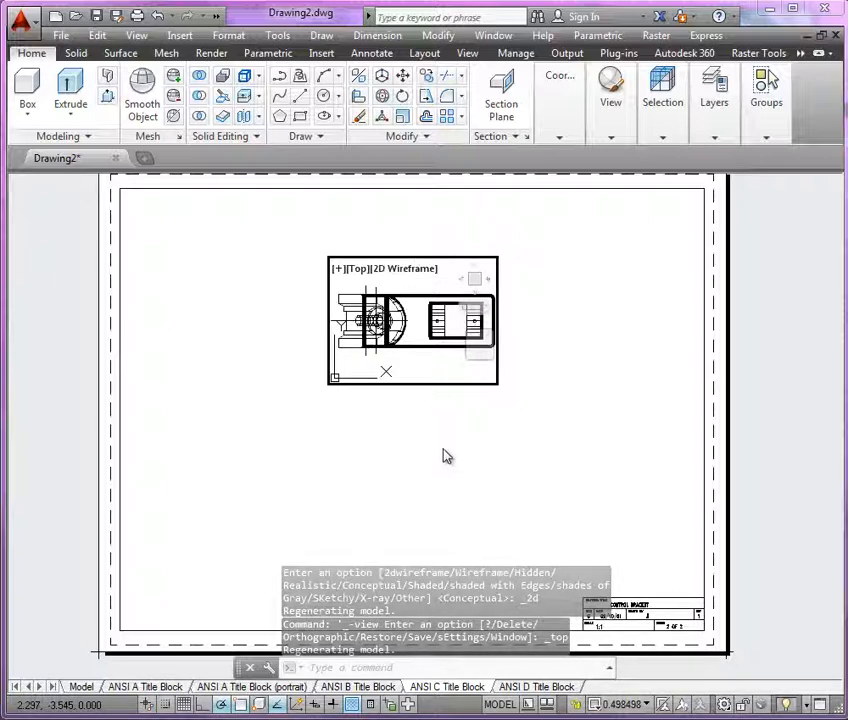
- Set the top-view viewport's scale to 1:1 and shift the bracket within it until its rounded base end is fully inside
left_click(645, 704)
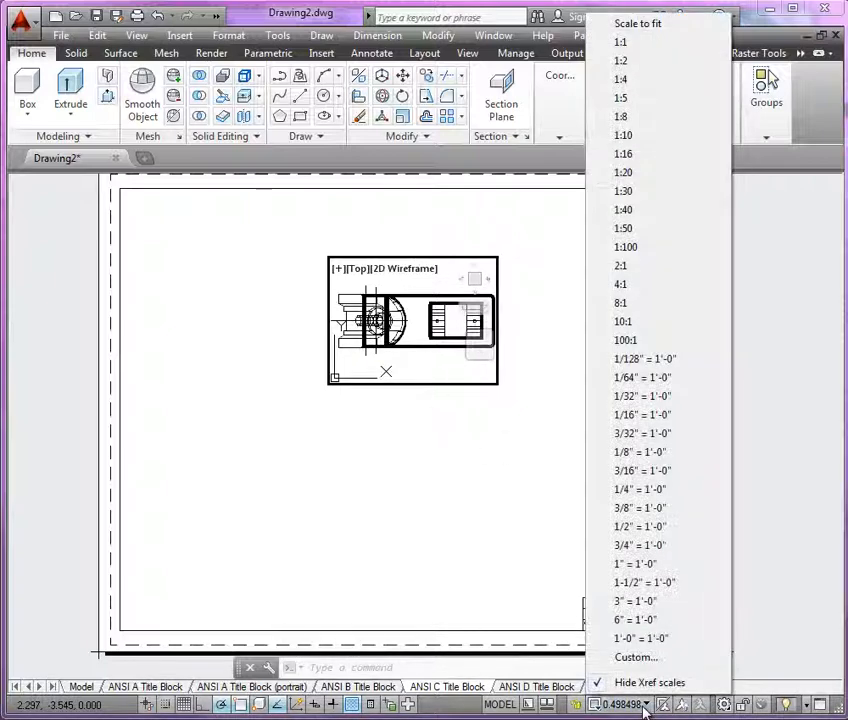
left_click(655, 42)
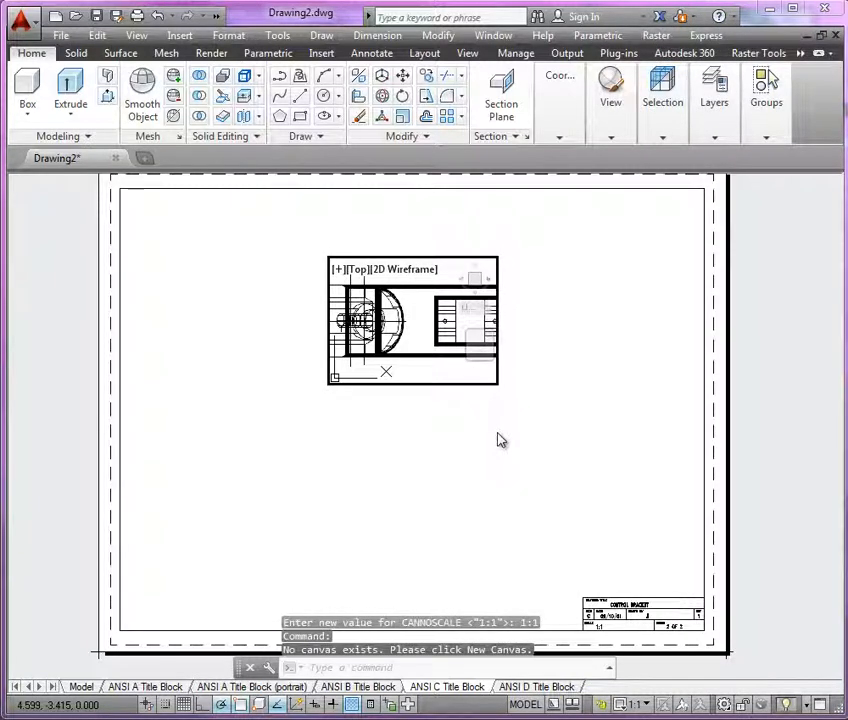
middle_click_drag(424, 322, 389, 320)
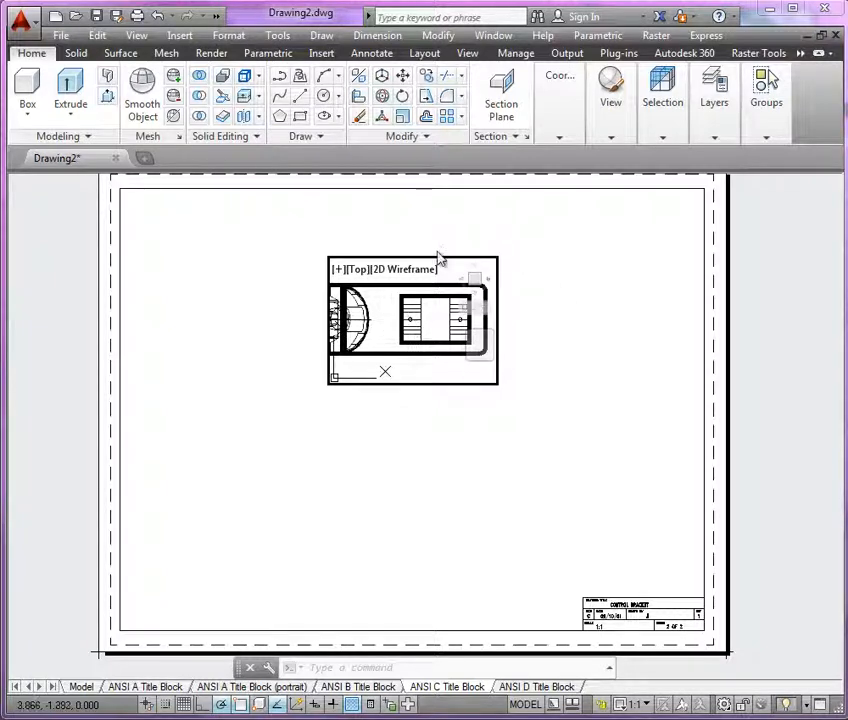
scroll(375, 330, "down", 2)
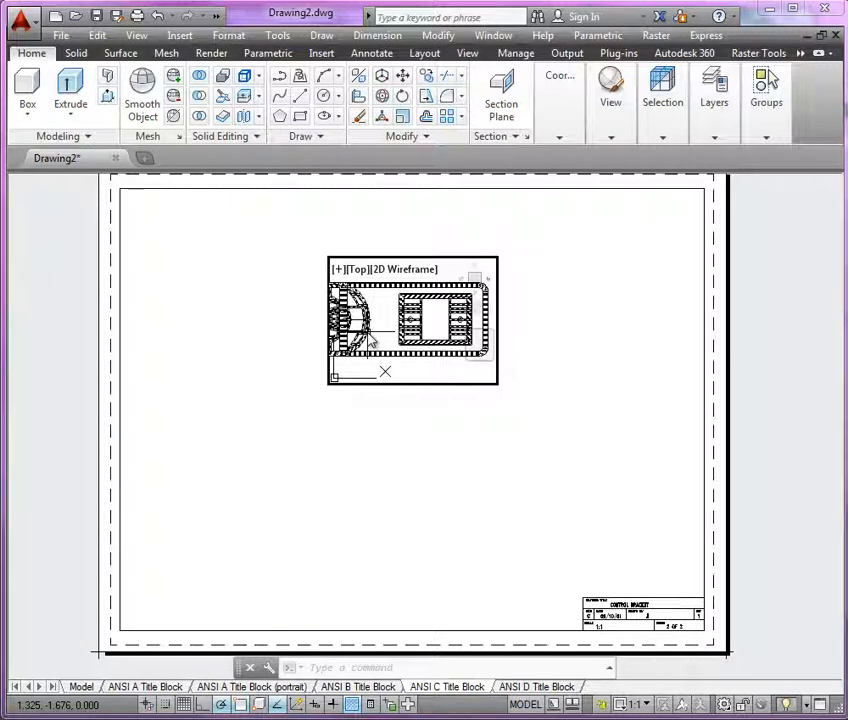
- Use SOLVIEW with the Ortho option to project a front view of the bracket below the top viewport, from that viewport's lower edge
left_click(88, 140)
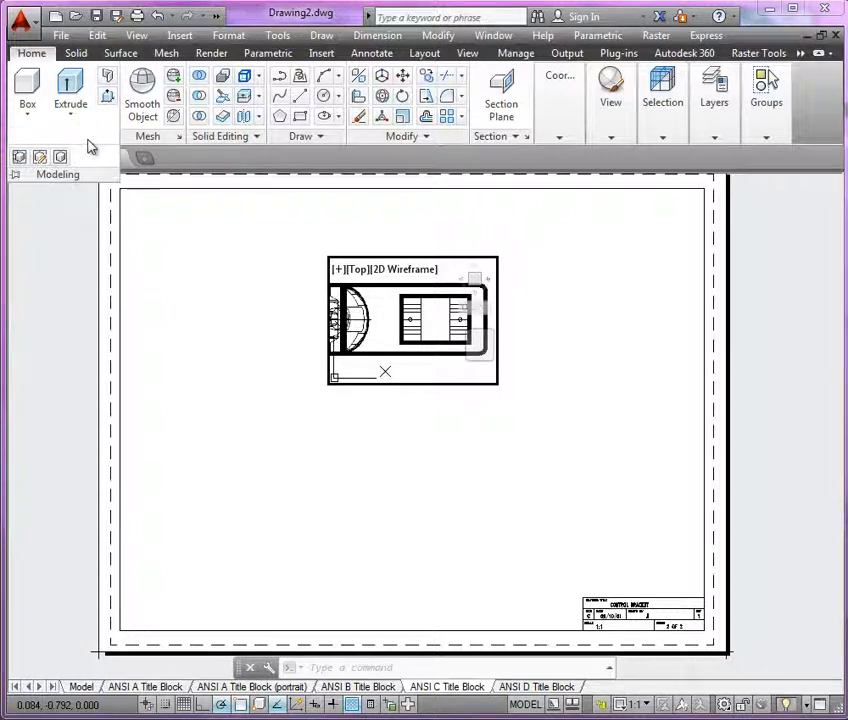
left_click(14, 174)
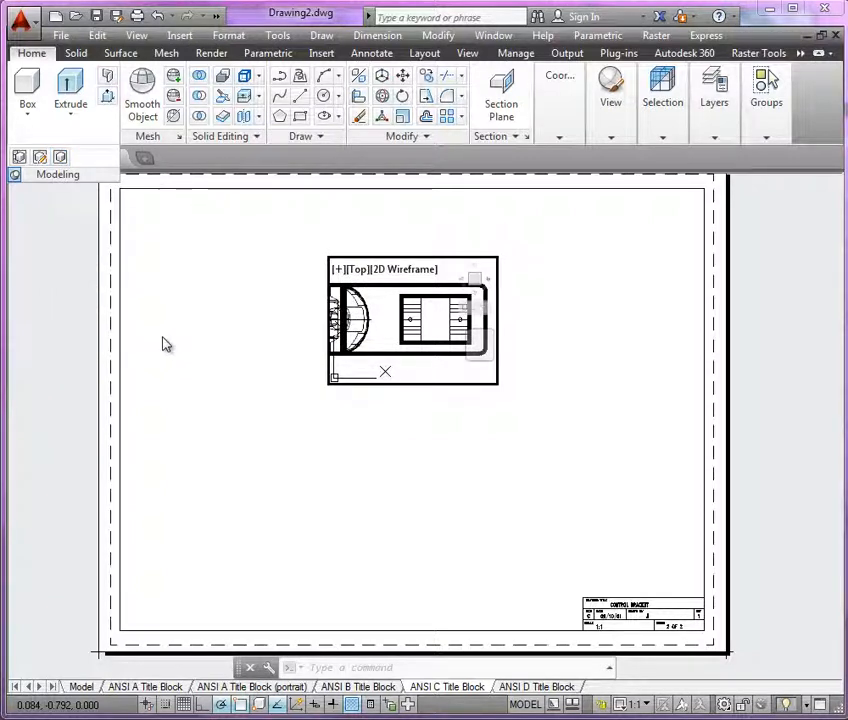
left_click(19, 157)
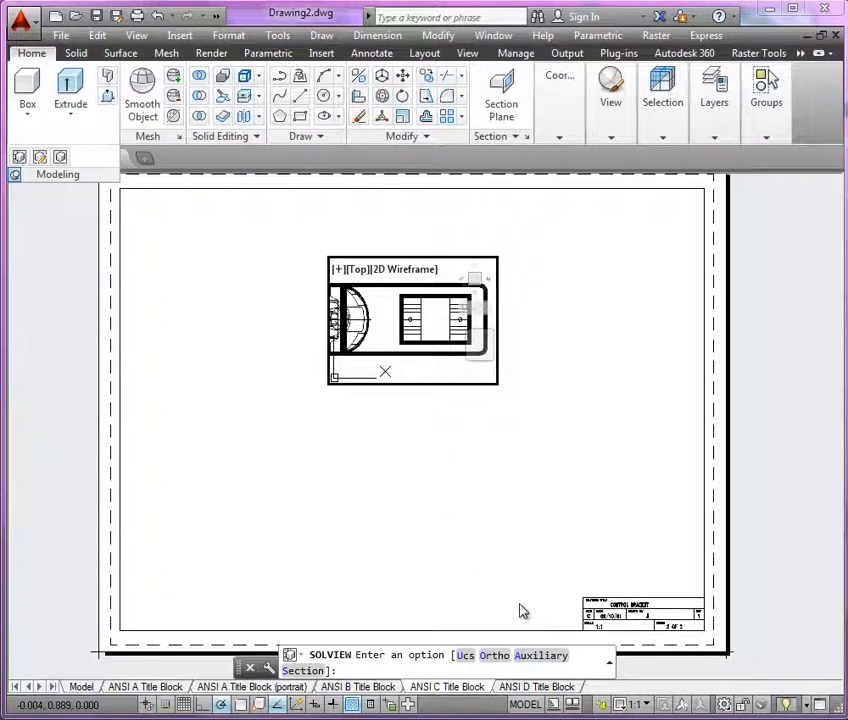
left_click(501, 658)
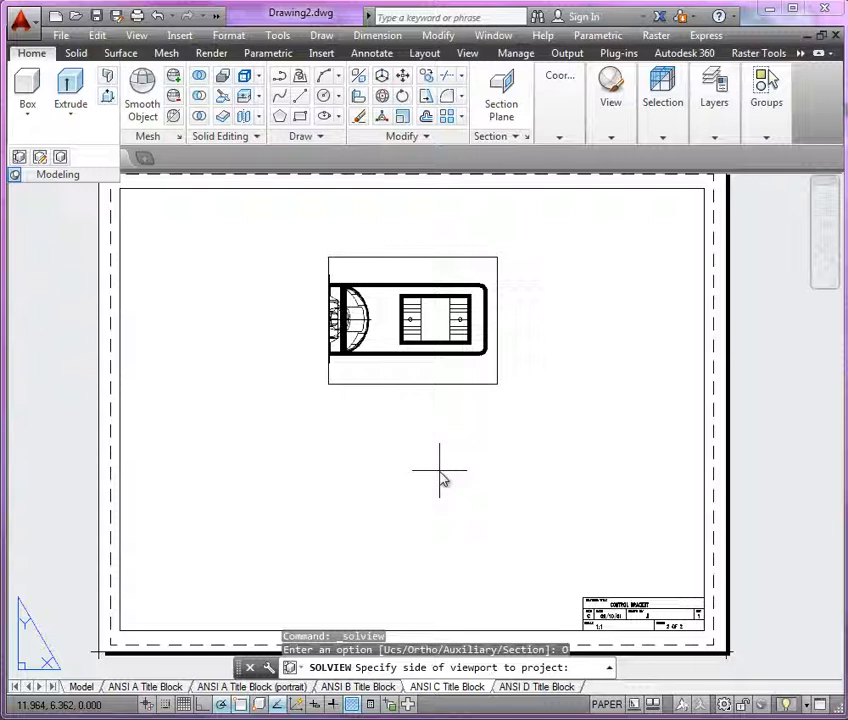
left_click(412, 388)
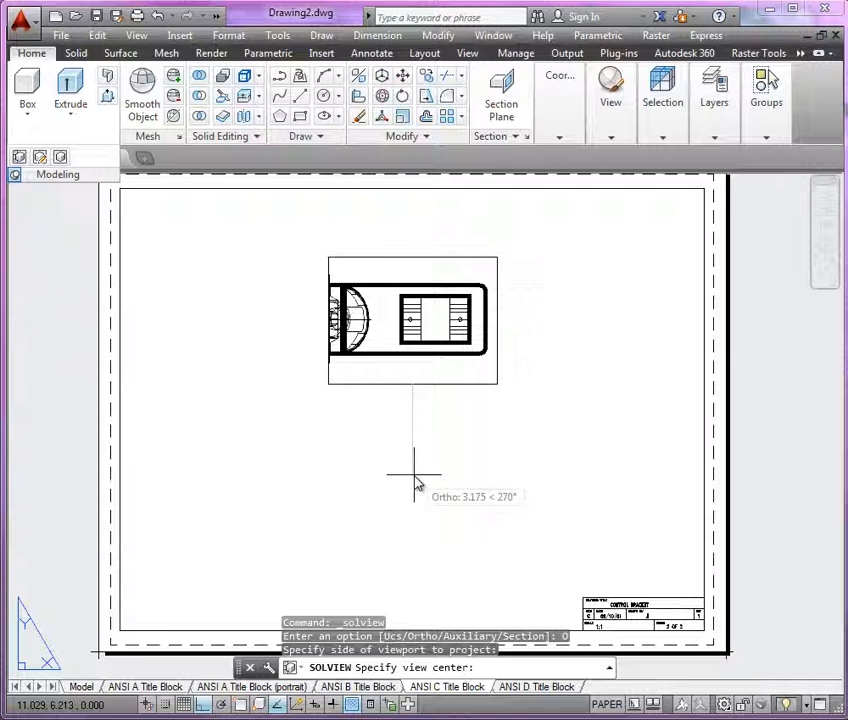
left_click(415, 485)
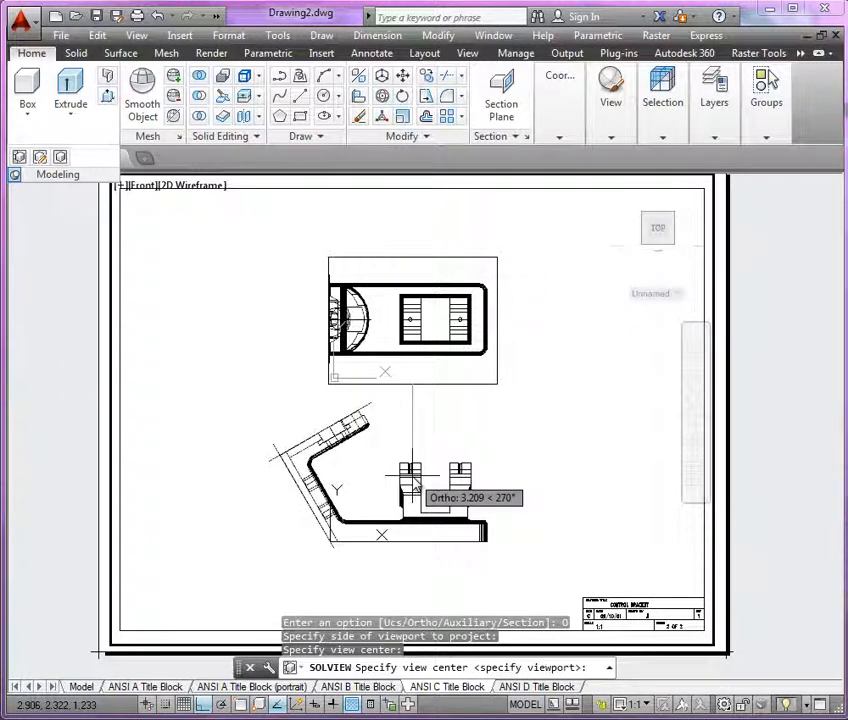
- Adjust the front view's centre to about 3.03 units below the top viewport and accept that position
left_click(412, 464)
left_click(412, 445)
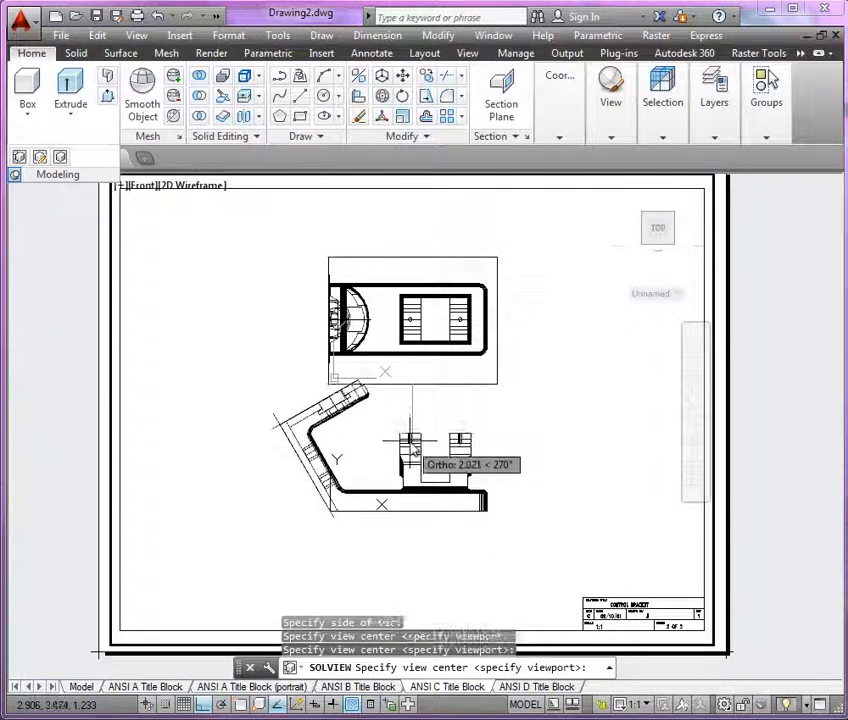
left_click(412, 440)
left_click(411, 459)
left_click(411, 465)
left_click(411, 470)
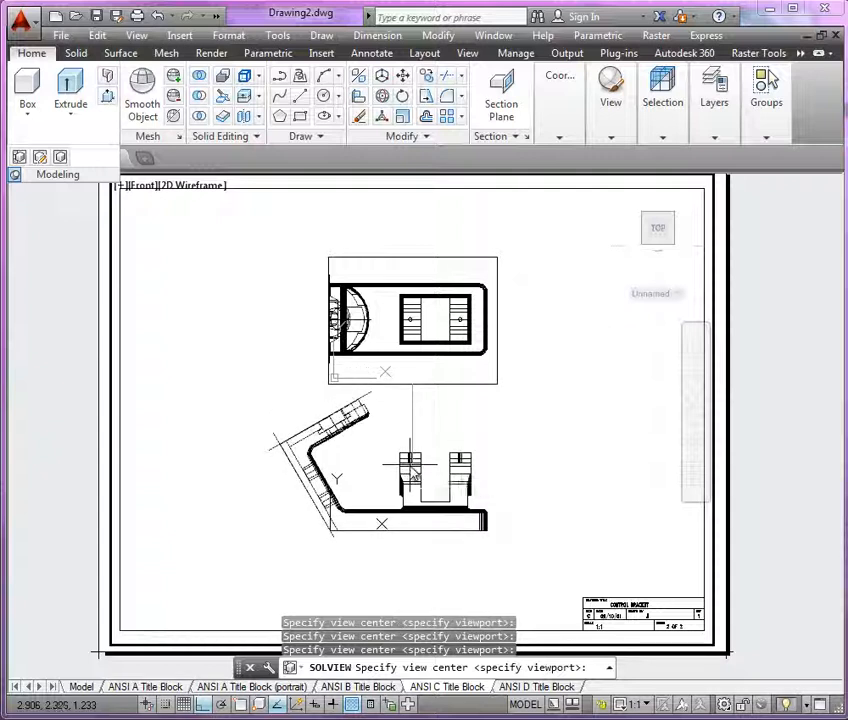
left_click(410, 473)
left_click(410, 461)
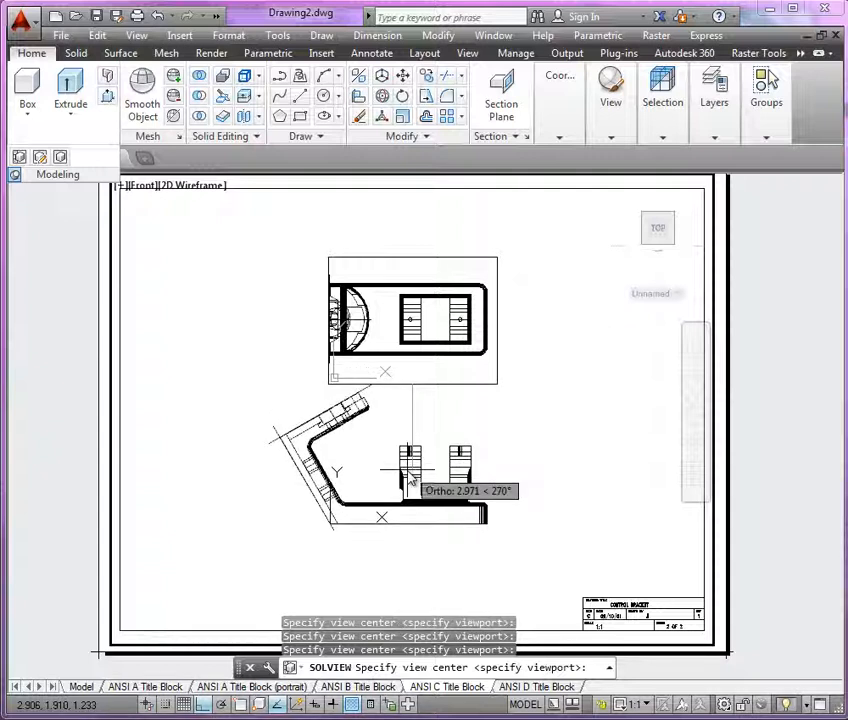
left_click(408, 470)
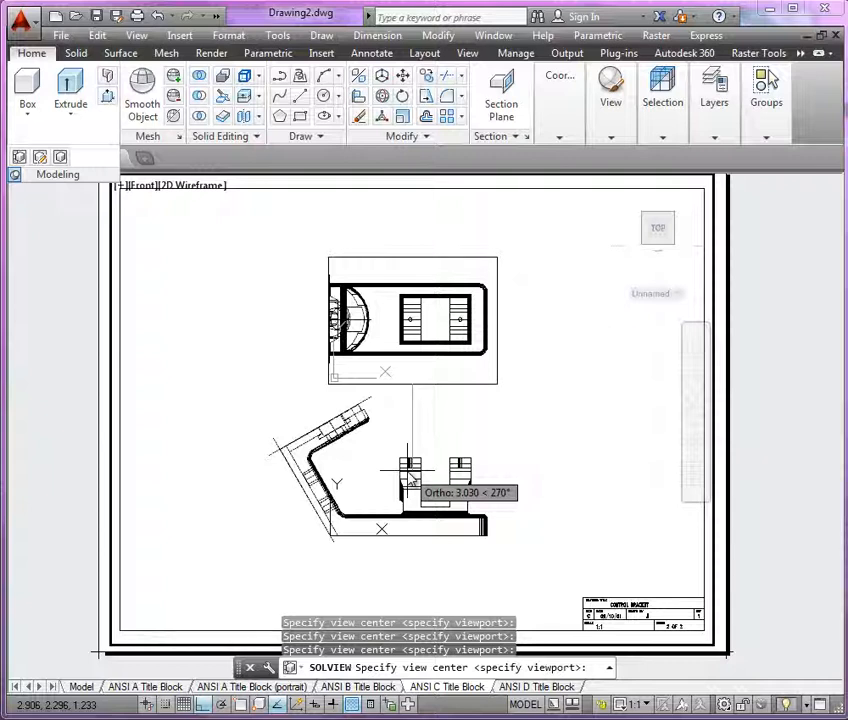
key("Return")
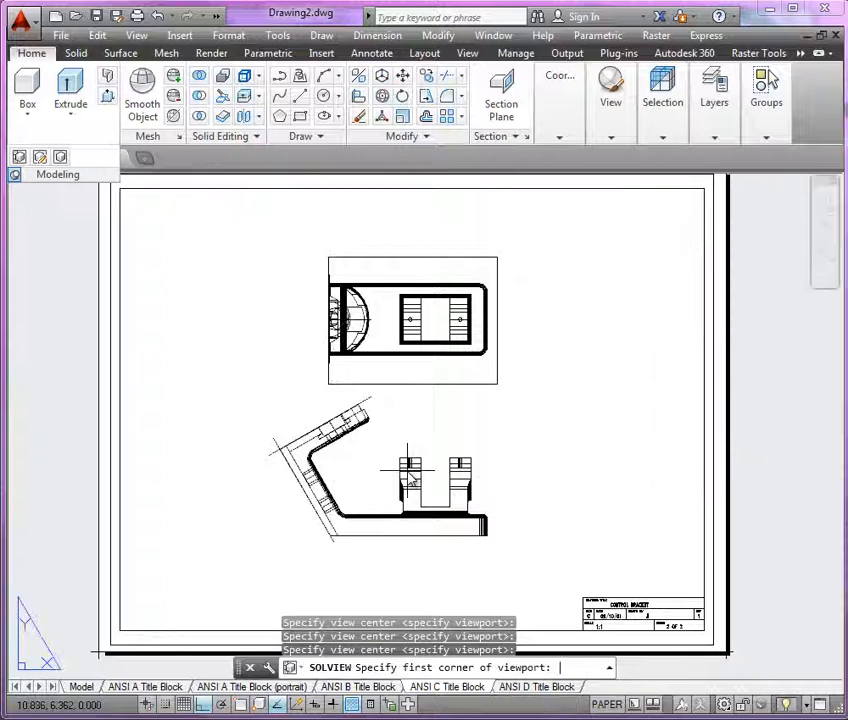
- Define a viewport that encloses the whole front view of the bracket and name the view FRONT
left_click(250, 386)
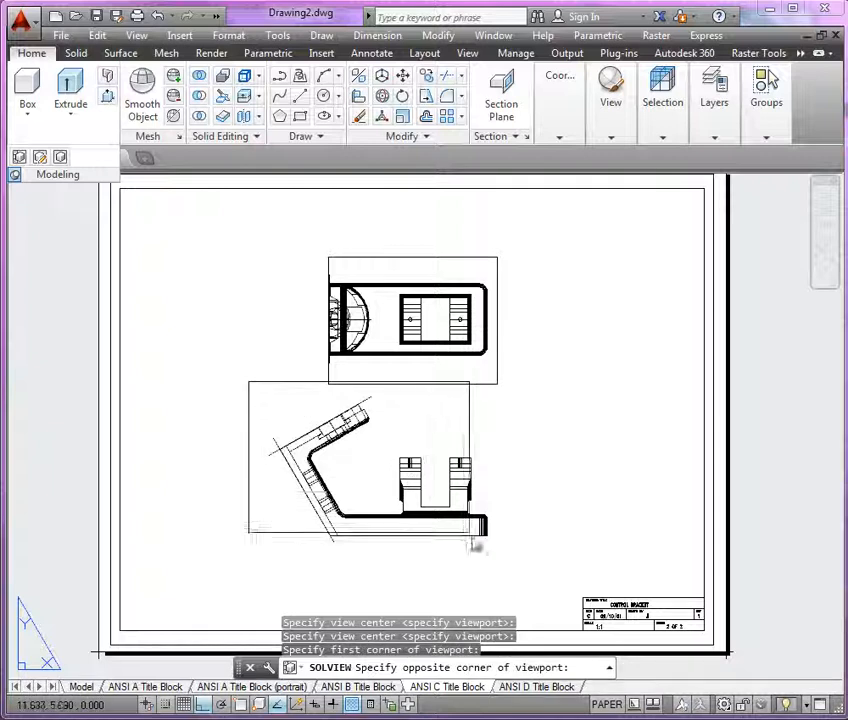
left_click(551, 587)
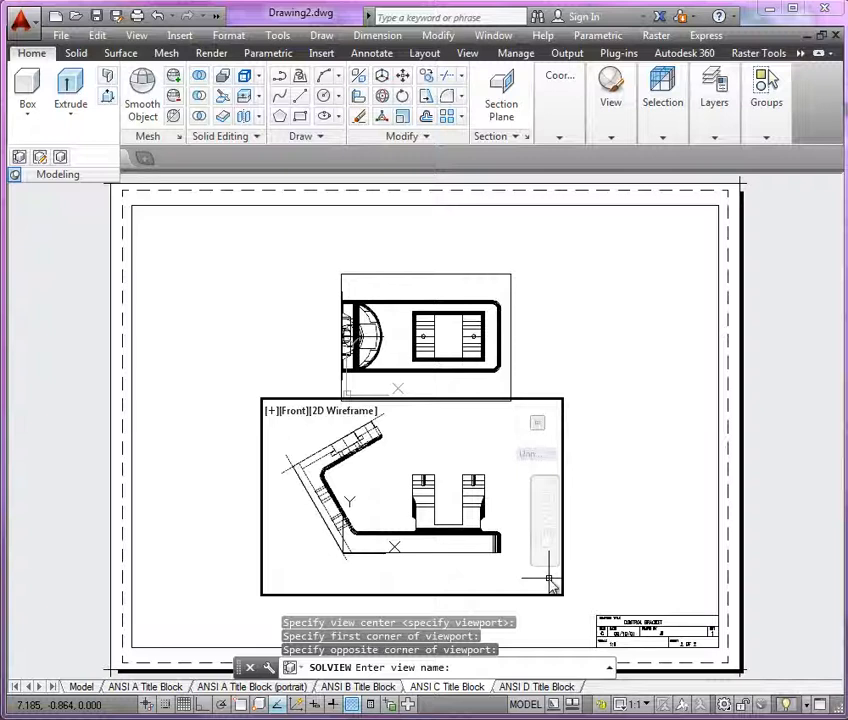
type("FRONT")
key("Return")
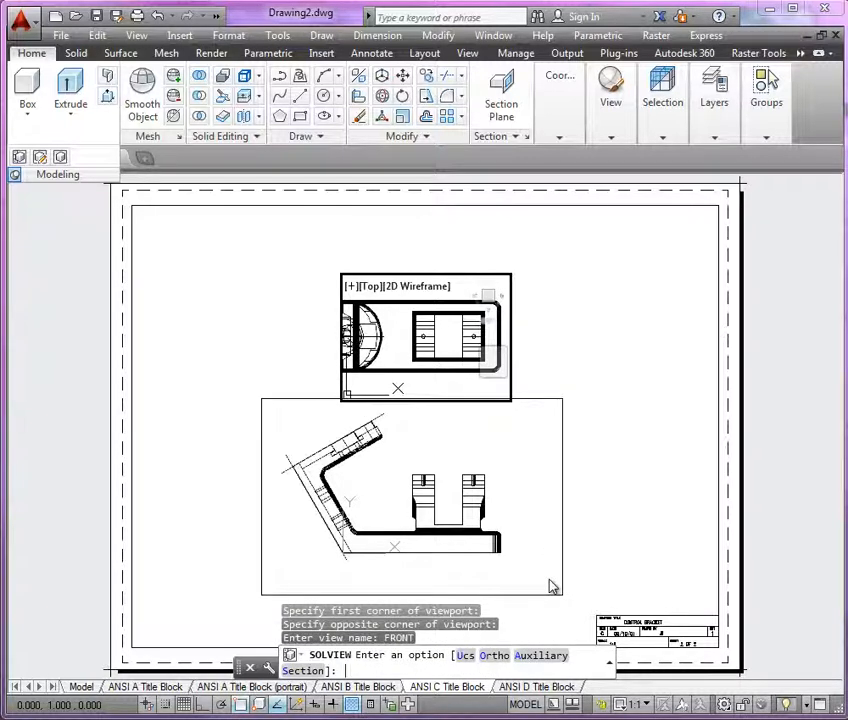
- Project an Ortho side view from the front viewport's right edge, centre it about 1.98 units away and accept its position
left_click(494, 656)
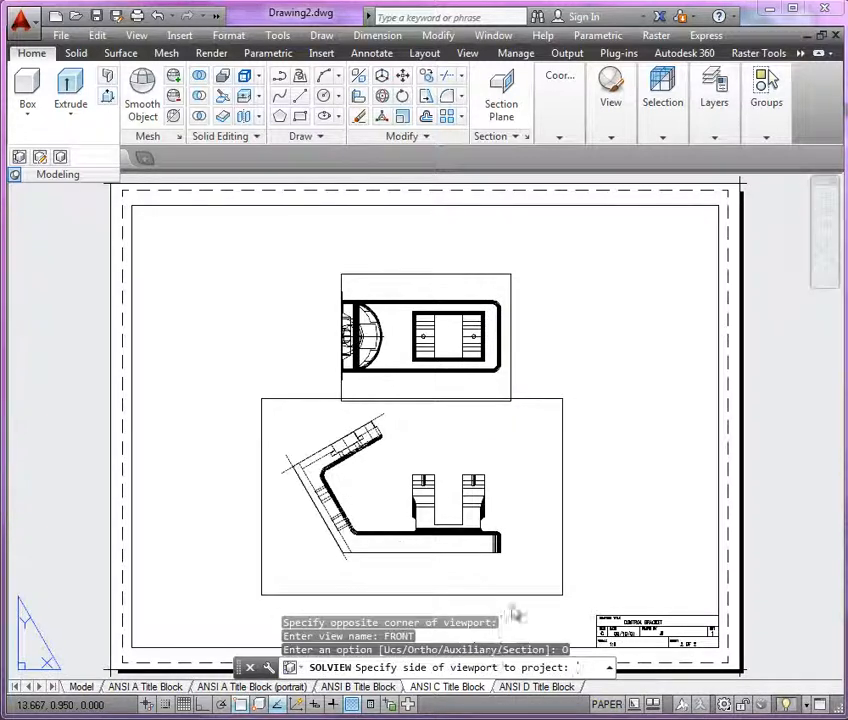
left_click(563, 497)
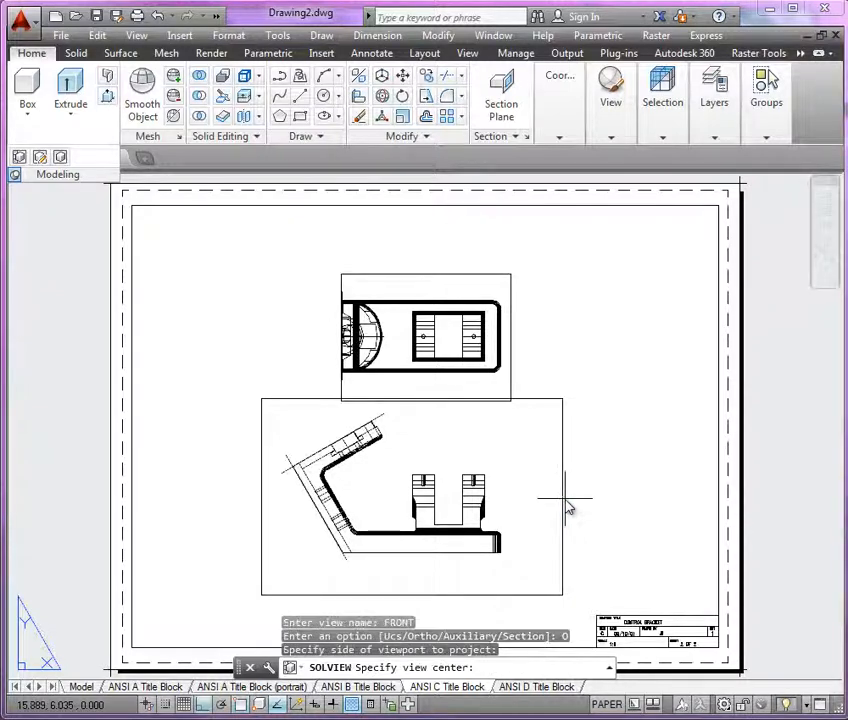
left_click(638, 497)
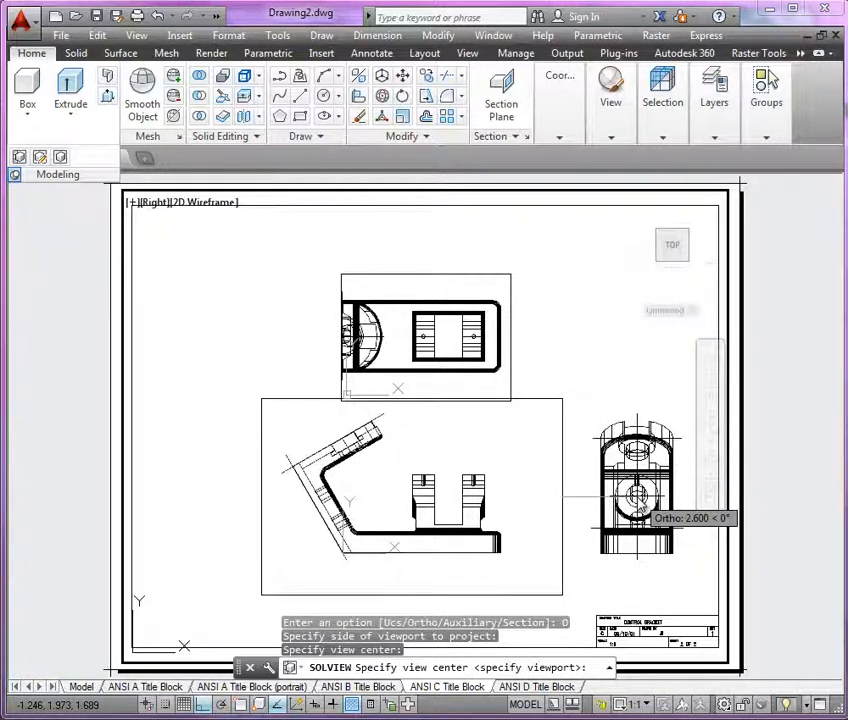
left_click(613, 498)
left_click(620, 498)
left_click(624, 498)
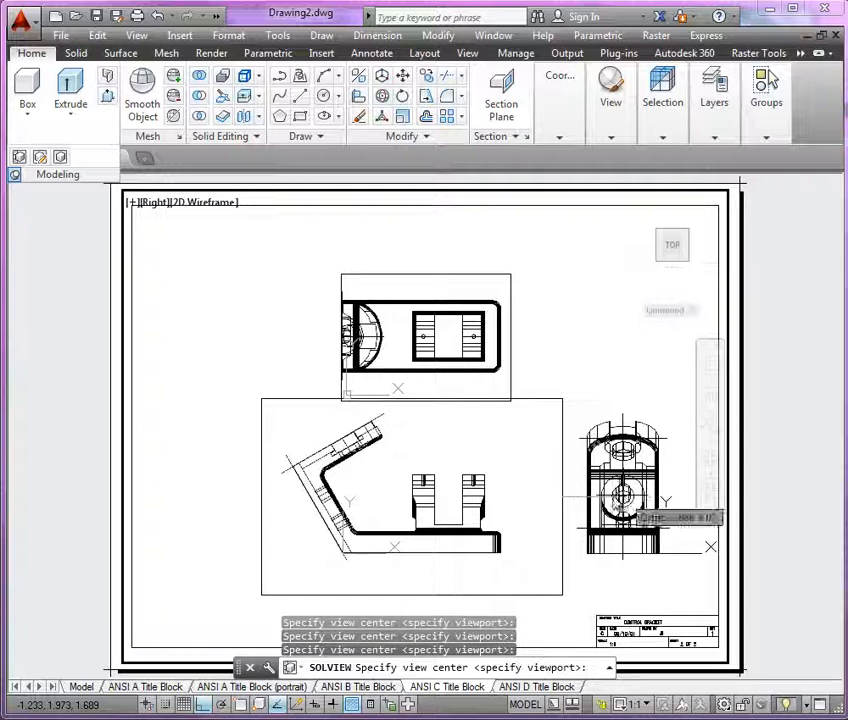
left_click(614, 498)
left_click(608, 498)
left_click(617, 498)
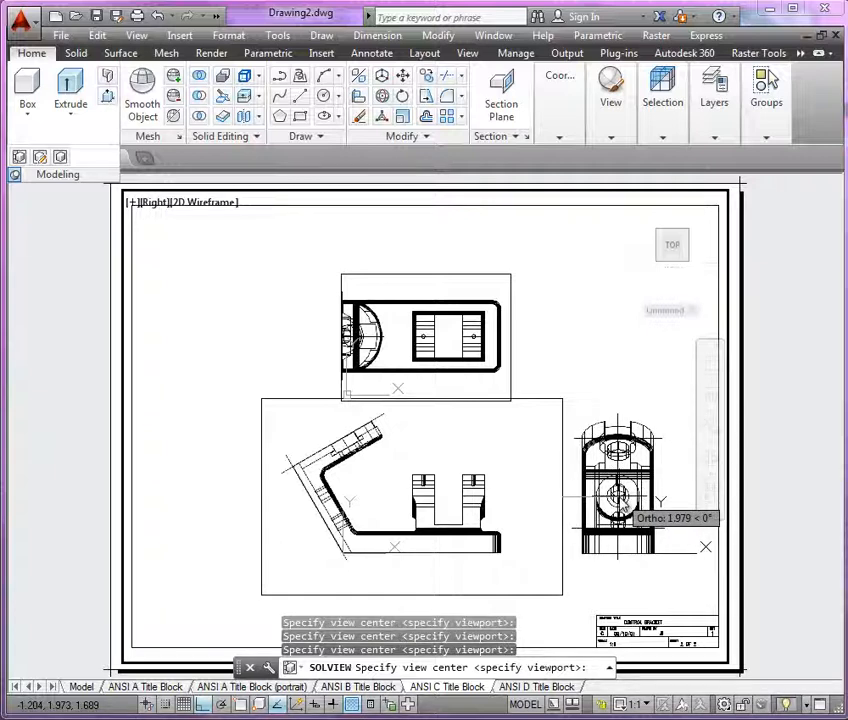
key("Return")
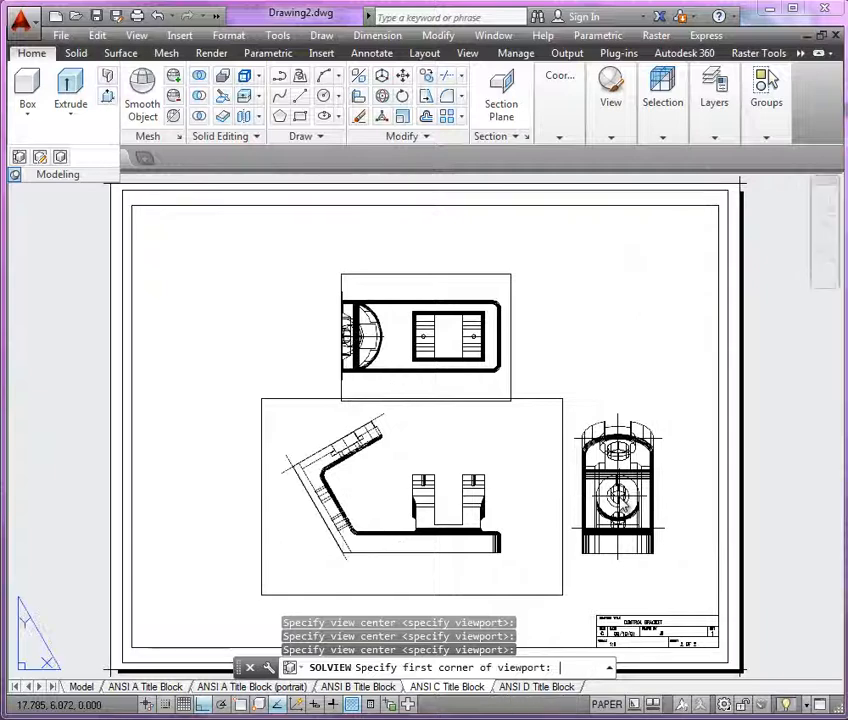
- Define a viewport that encloses the whole side view of the bracket and name the view RIGHT
left_click(549, 395)
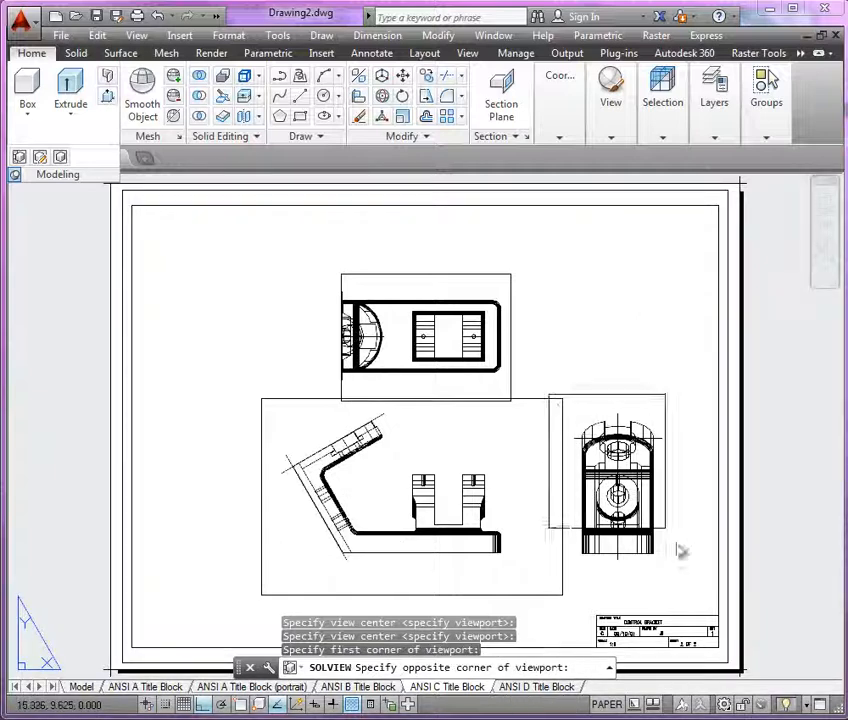
left_click(694, 597)
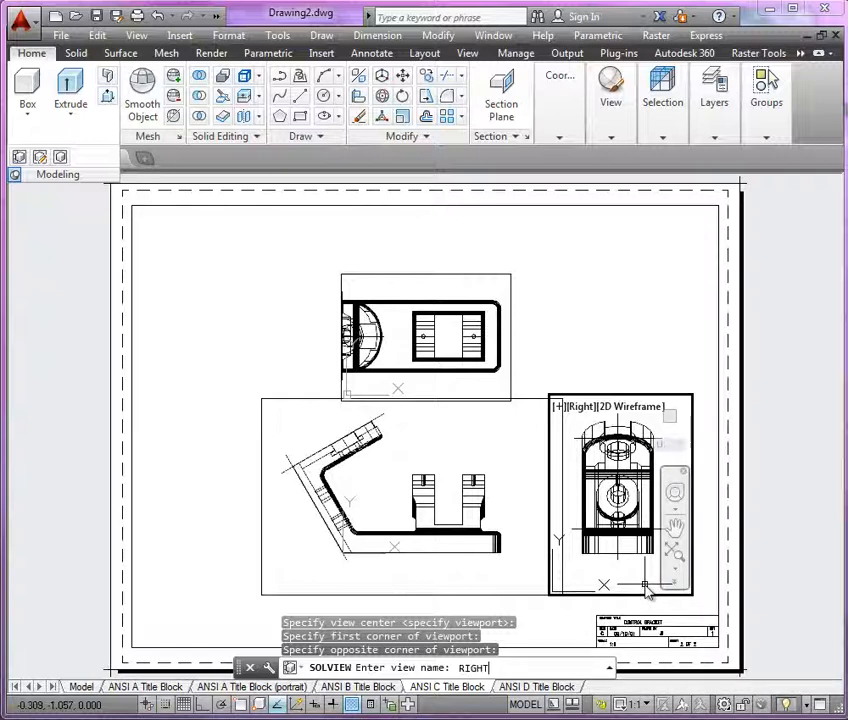
key("Return")
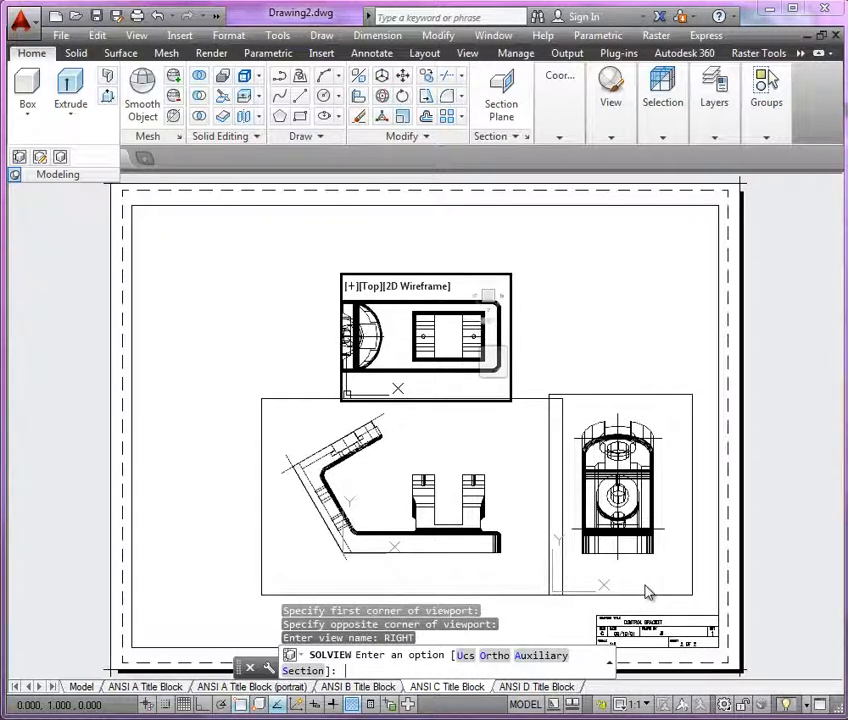
- Make the front viewport current, choose SOLVIEW's Auxiliary option and enable Endpoint object snap
left_click(402, 436)
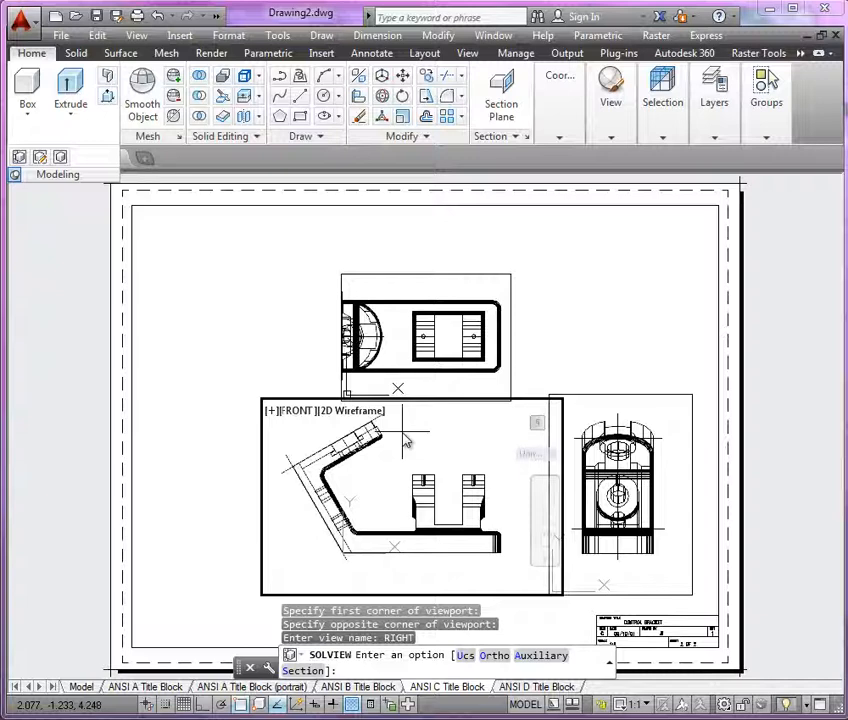
left_click(535, 656)
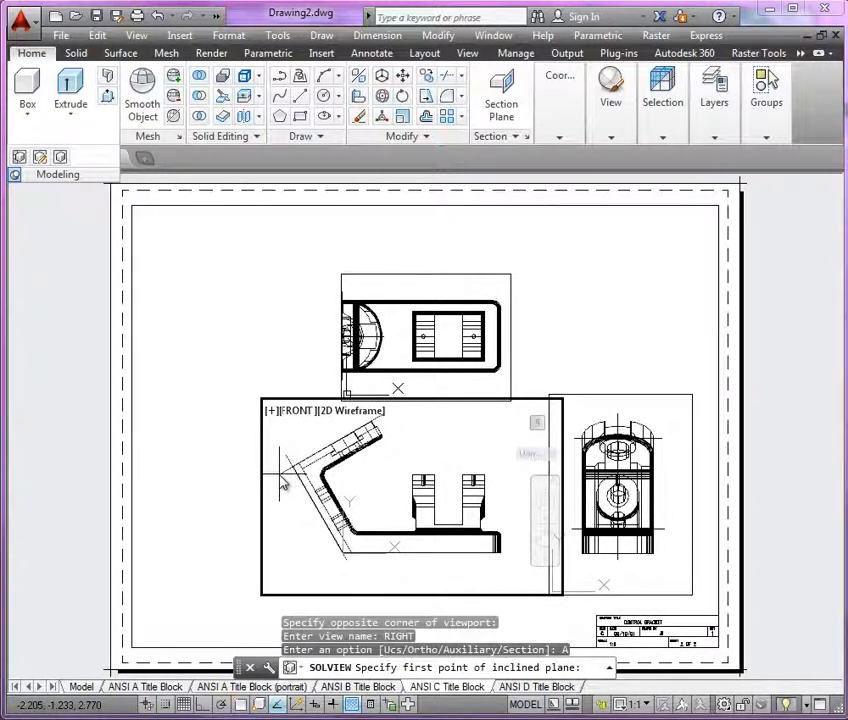
right_click(241, 703)
left_click(272, 660)
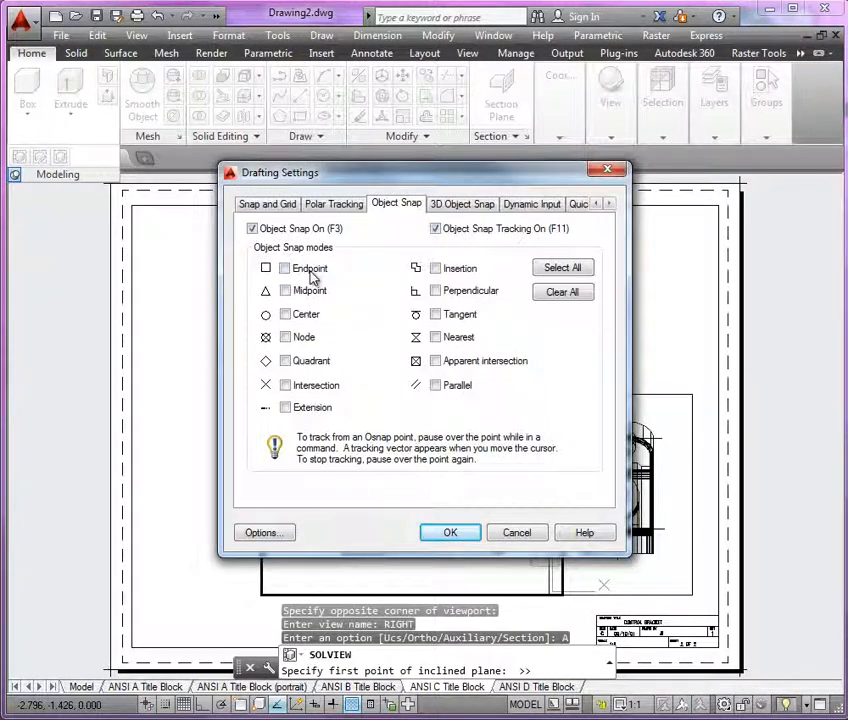
left_click(450, 532)
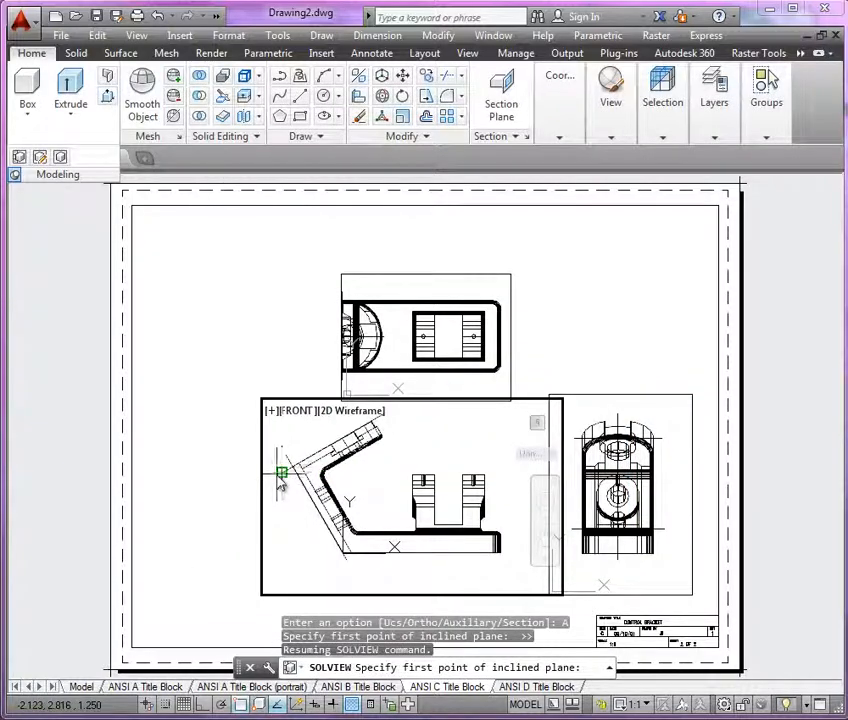
- Define the inclined plane between the endpoints of the centreline along the bracket's upper angled arm, viewed from its upper-left outer side
left_click(283, 472)
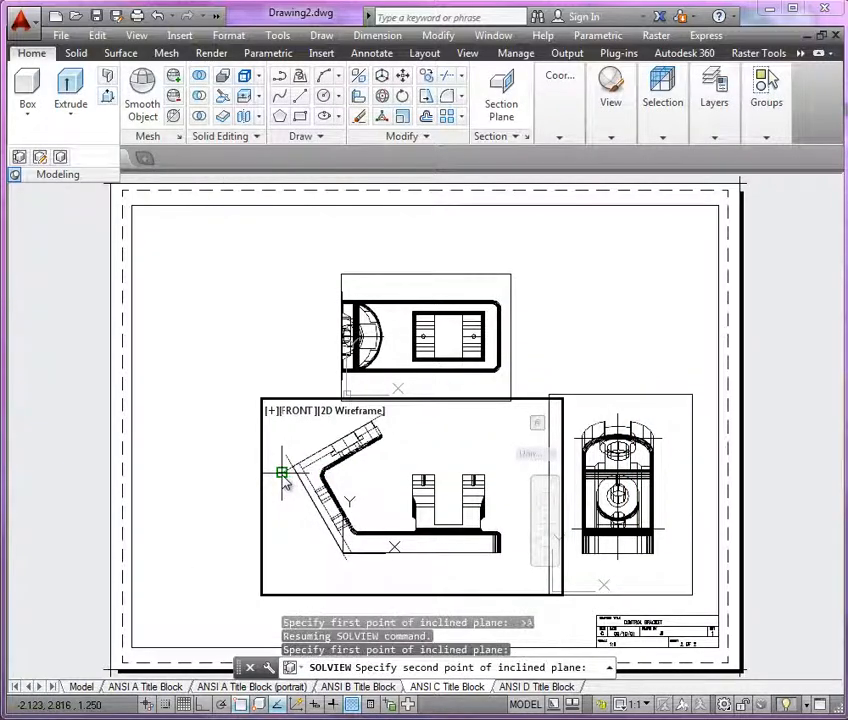
left_click(382, 411)
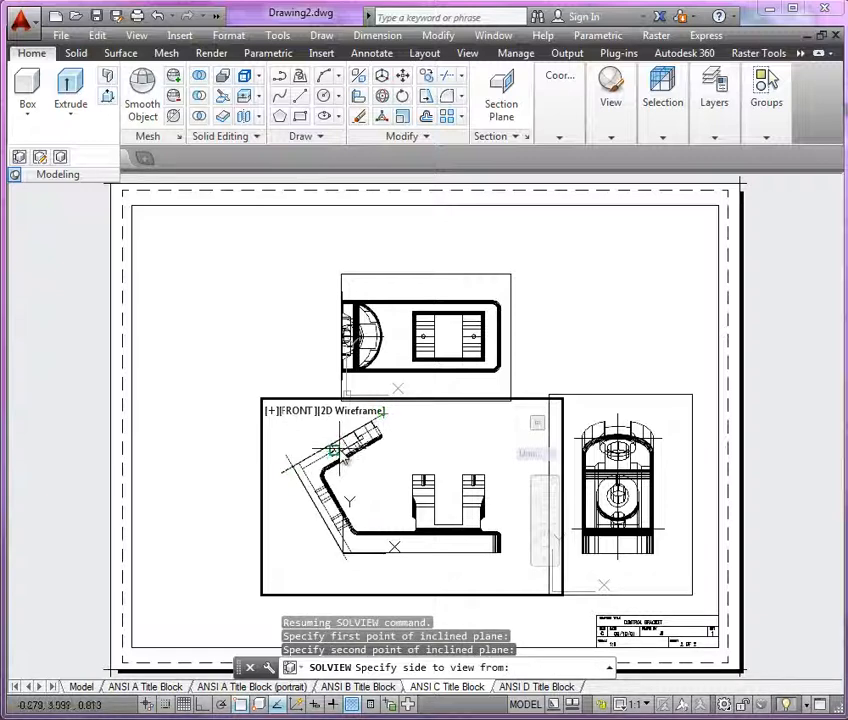
left_click(266, 408)
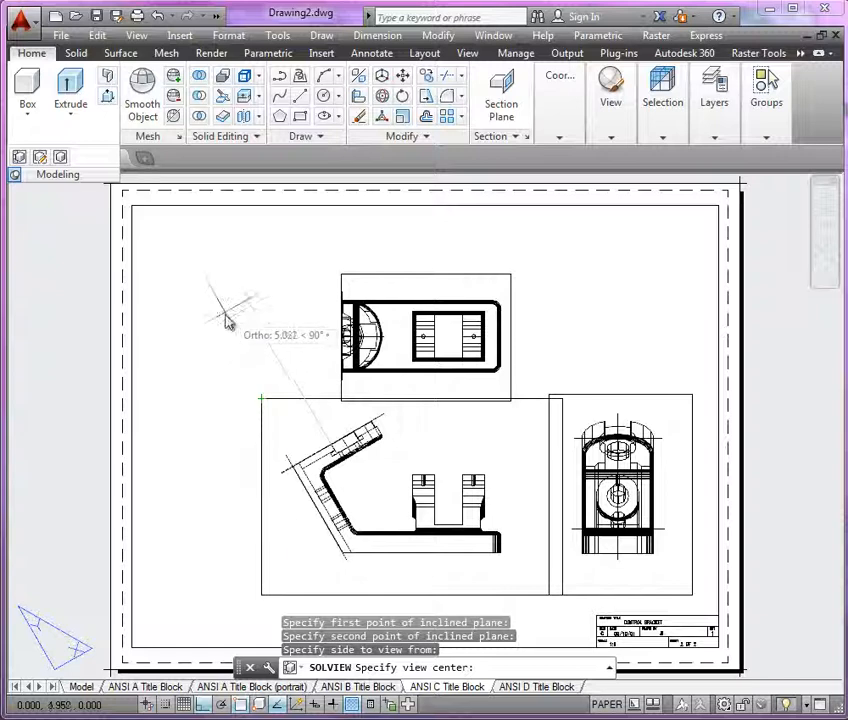
- Place the auxiliary view above the upper arm, adjust its centre to about 4.28 units from the plane and accept that position
left_click(237, 347)
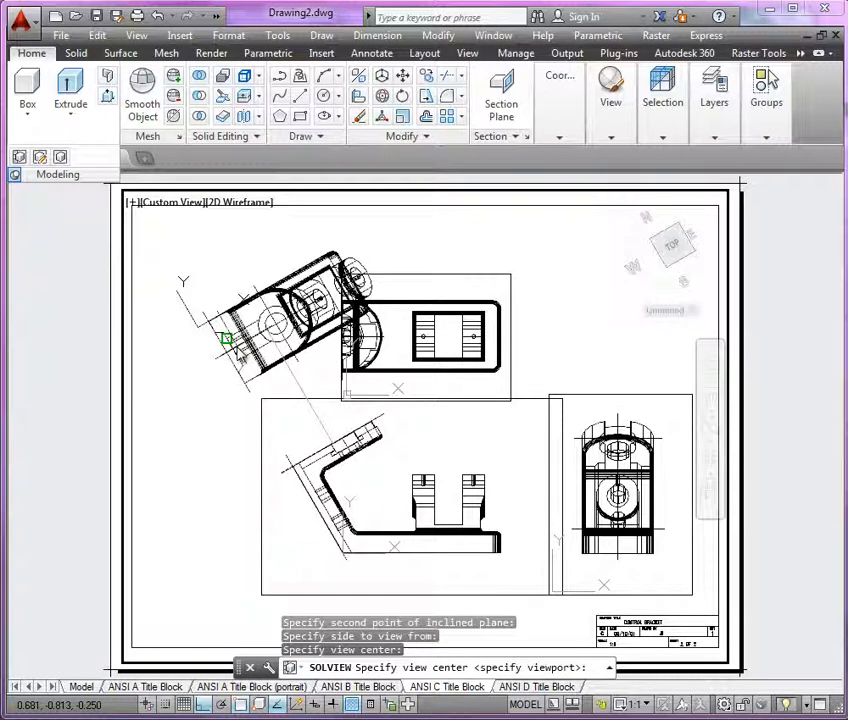
left_click(227, 421)
left_click(213, 399)
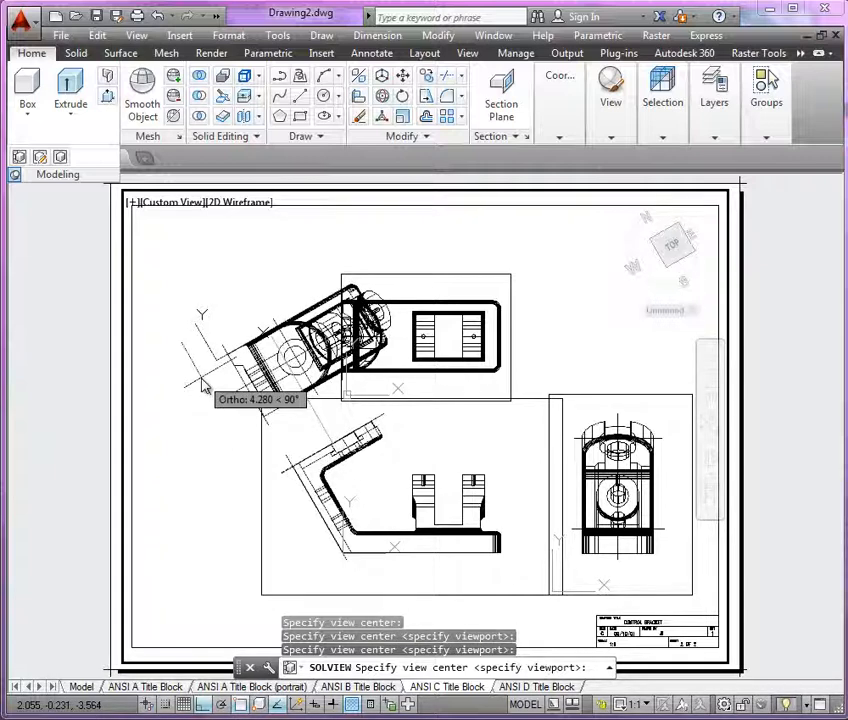
left_click(203, 386)
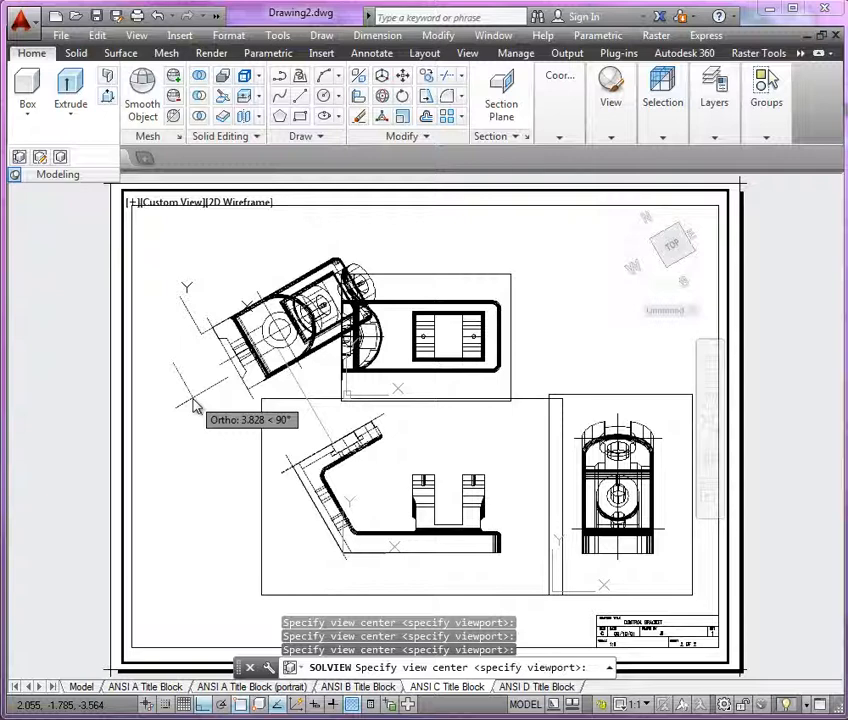
key("Return")
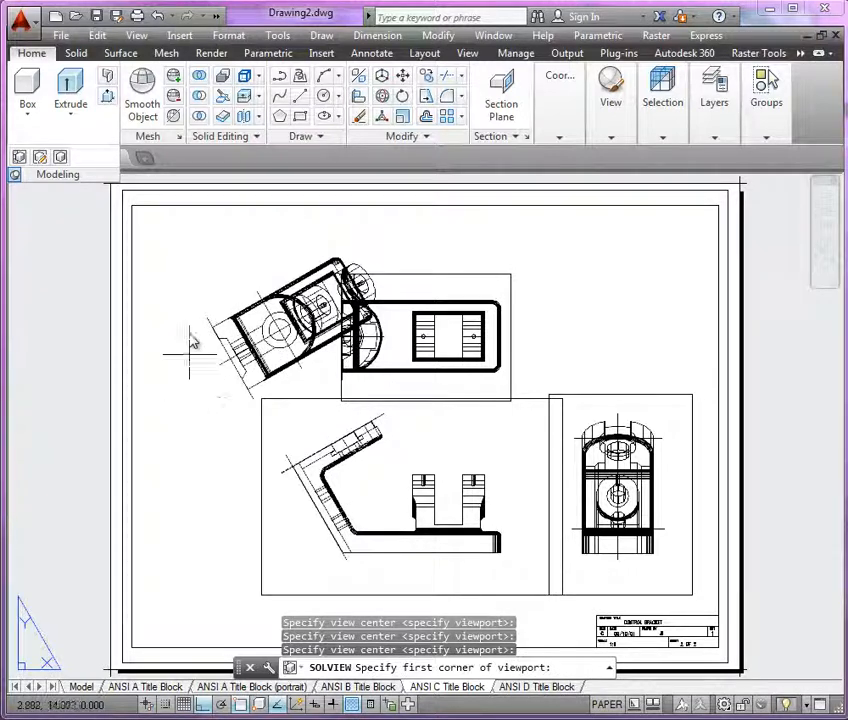
- Define a viewport that encloses the whole upper auxiliary view and name the view AUX1
left_click(178, 234)
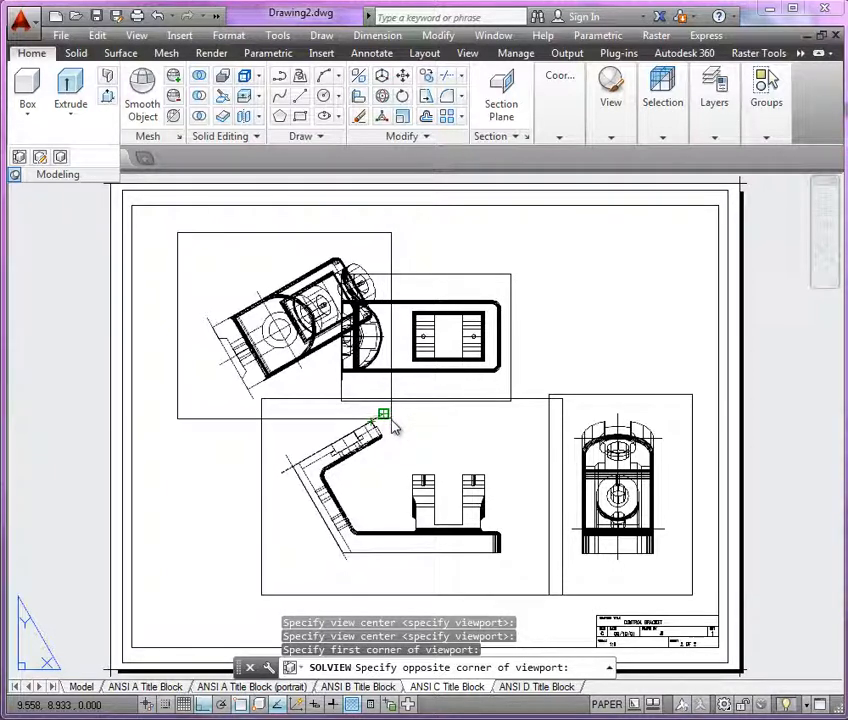
left_click(389, 419)
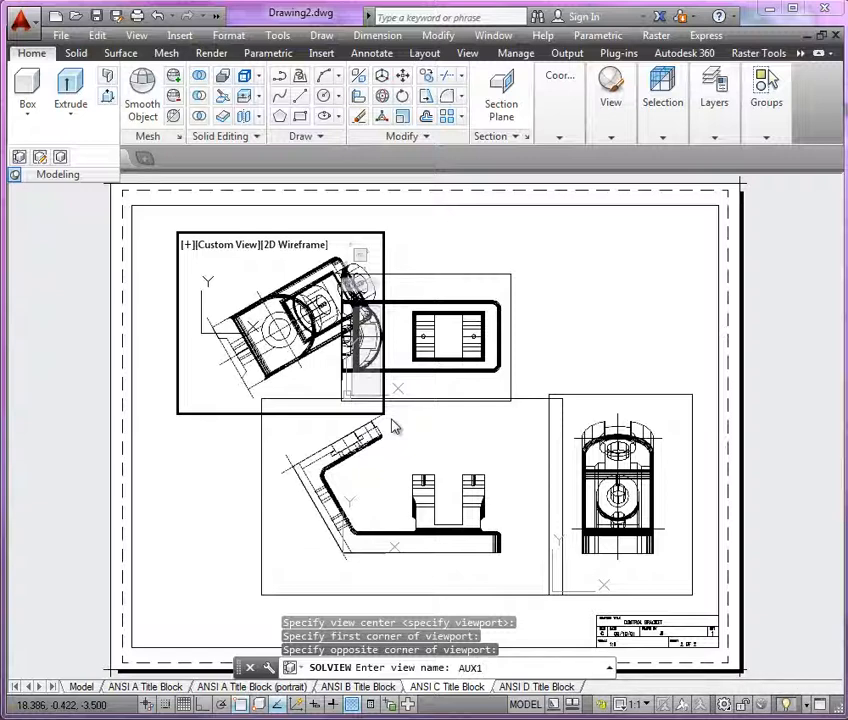
type("AUX1")
key("Return")
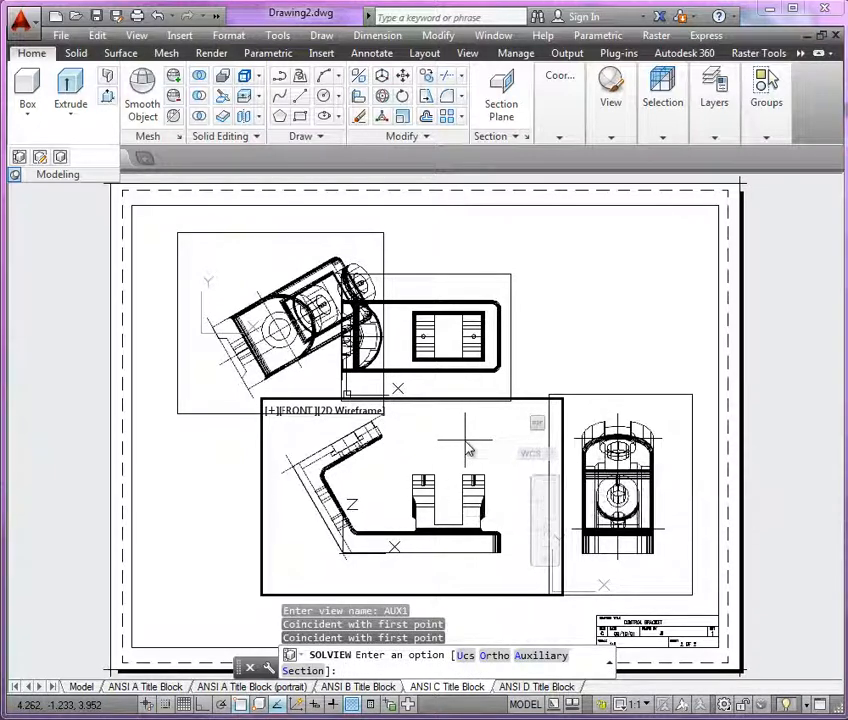
- Choose SOLVIEW's Auxiliary option again for the front view and enable Endpoint object snap
left_click(528, 656)
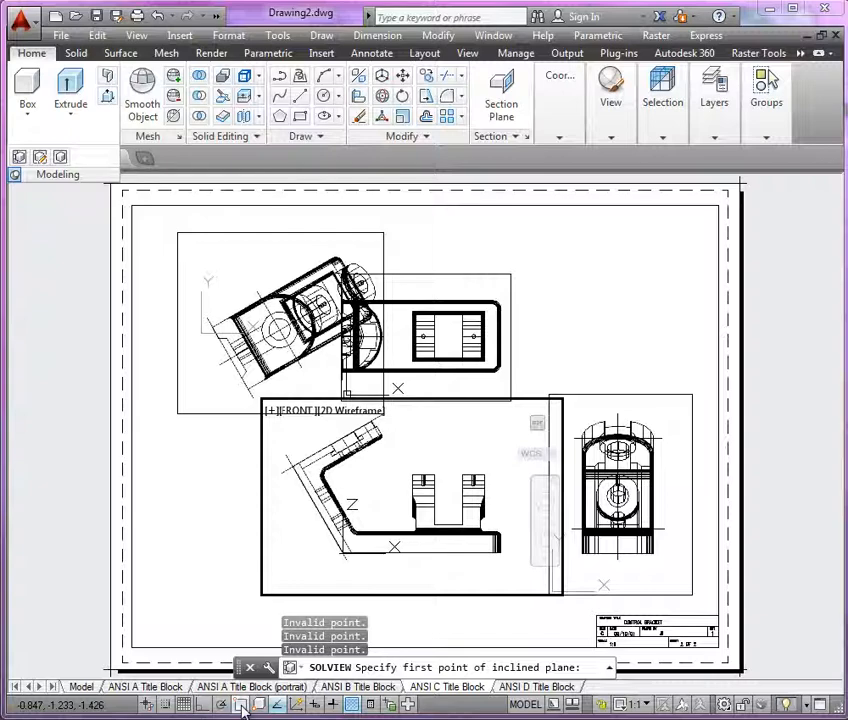
left_click(242, 706)
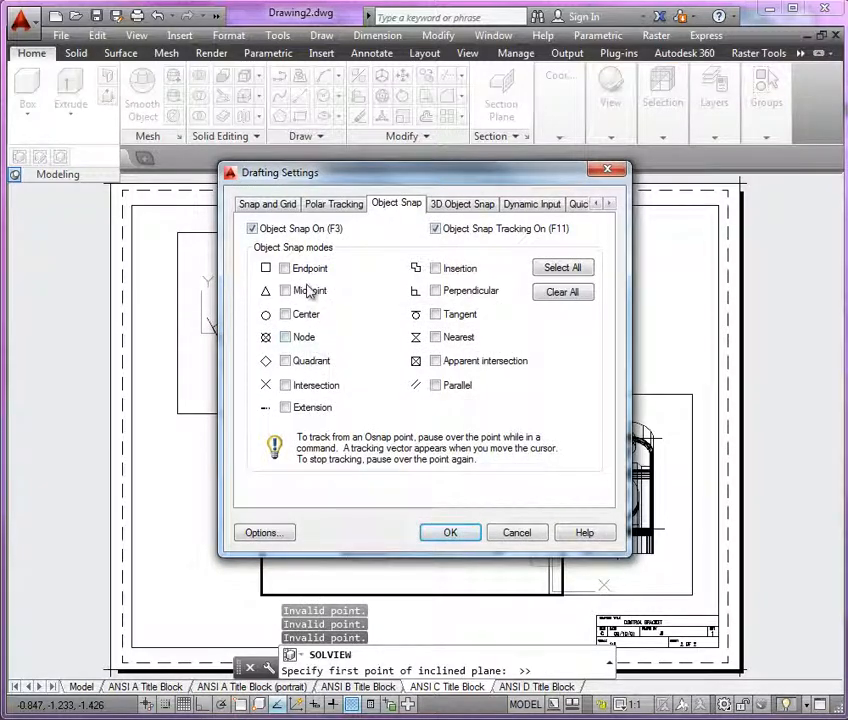
left_click(285, 268)
left_click(450, 532)
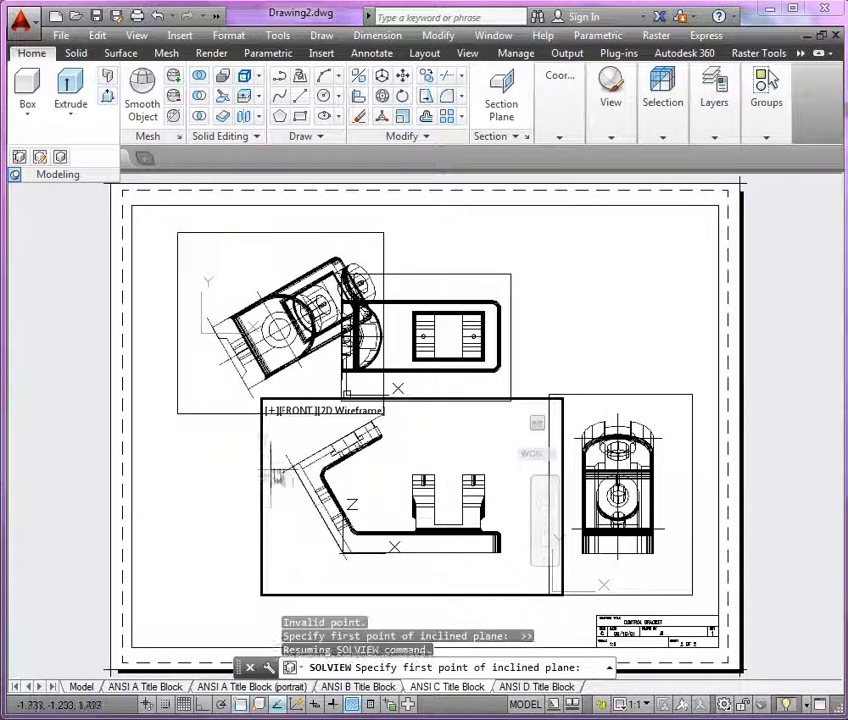
- Define the second inclined plane between the endpoints of the centreline along the bracket's lower angled arm, viewed from its lower-left outer side
left_click(281, 454)
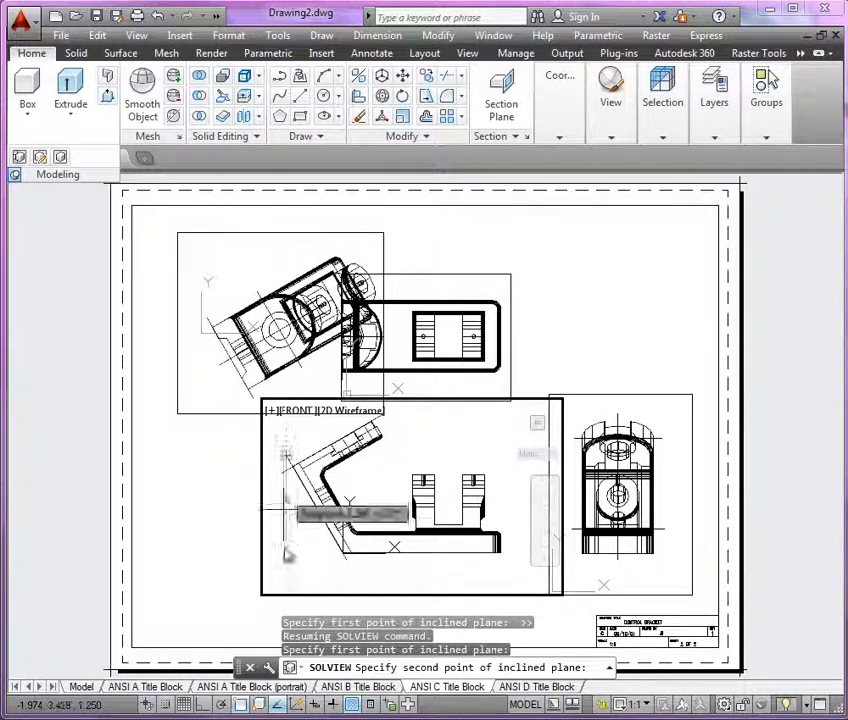
left_click(347, 562)
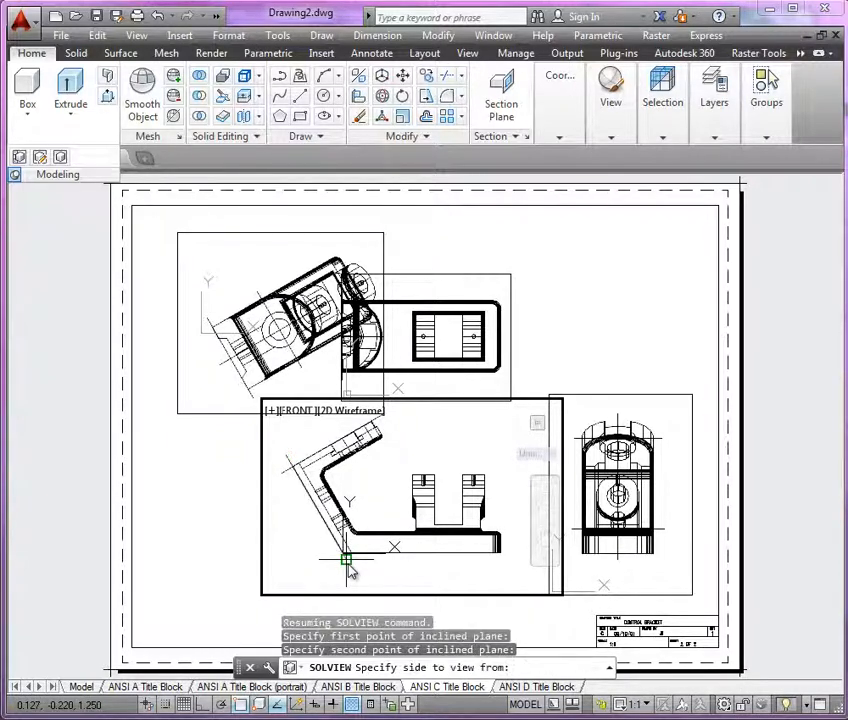
left_click(283, 540)
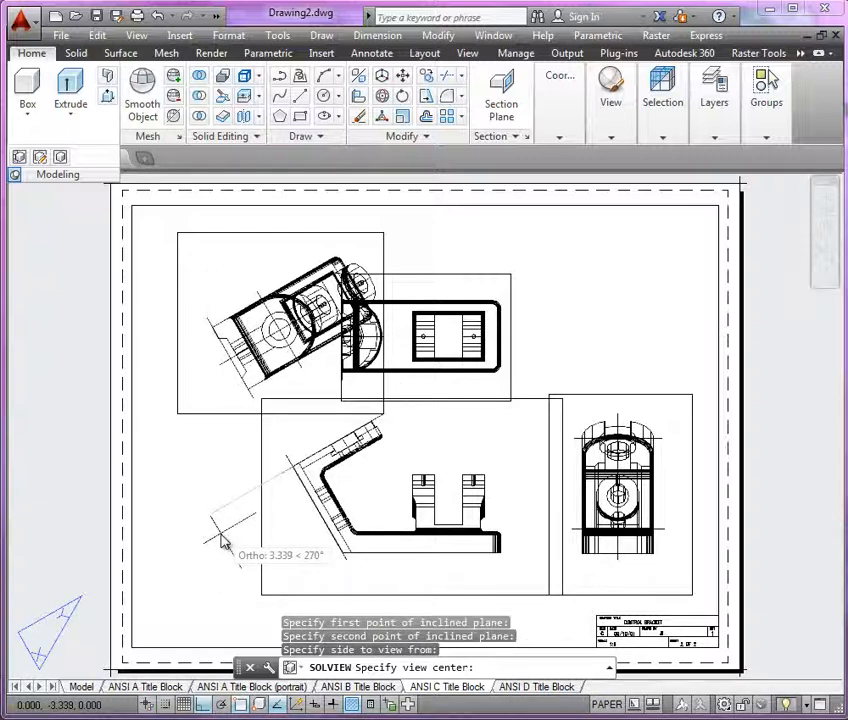
- Place the second auxiliary view to the lower left of the front view, adjust its centre until it clears the front view and accept it
left_click(237, 536)
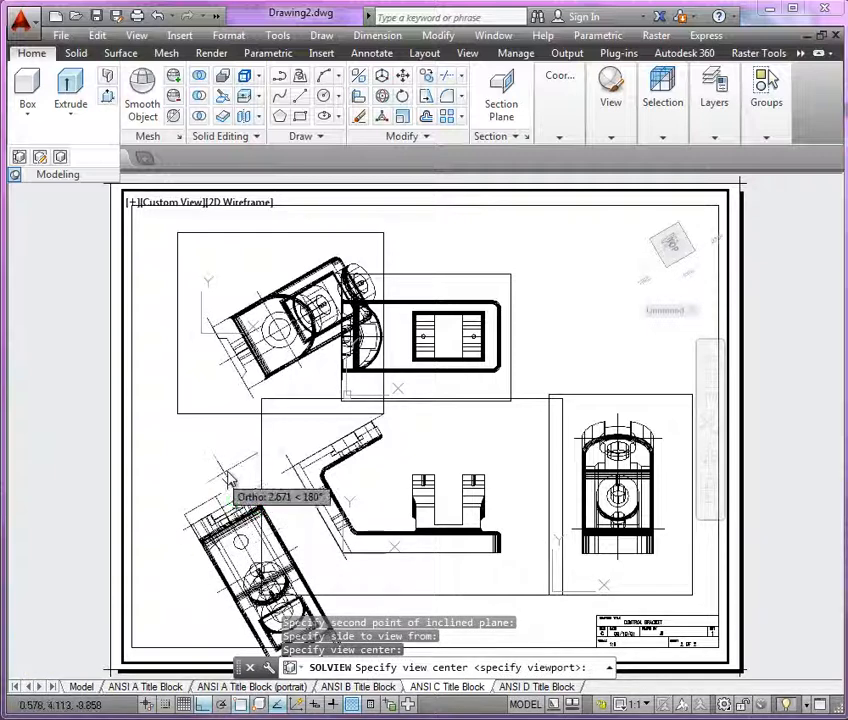
left_click(227, 471)
left_click(224, 470)
left_click(189, 490)
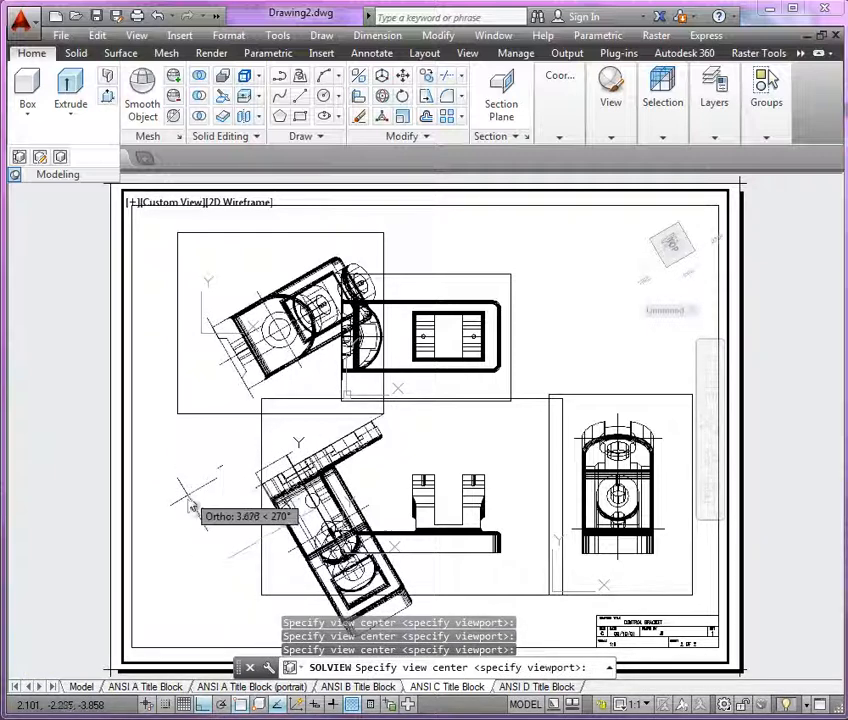
left_click(190, 507)
left_click(202, 503)
left_click(209, 497)
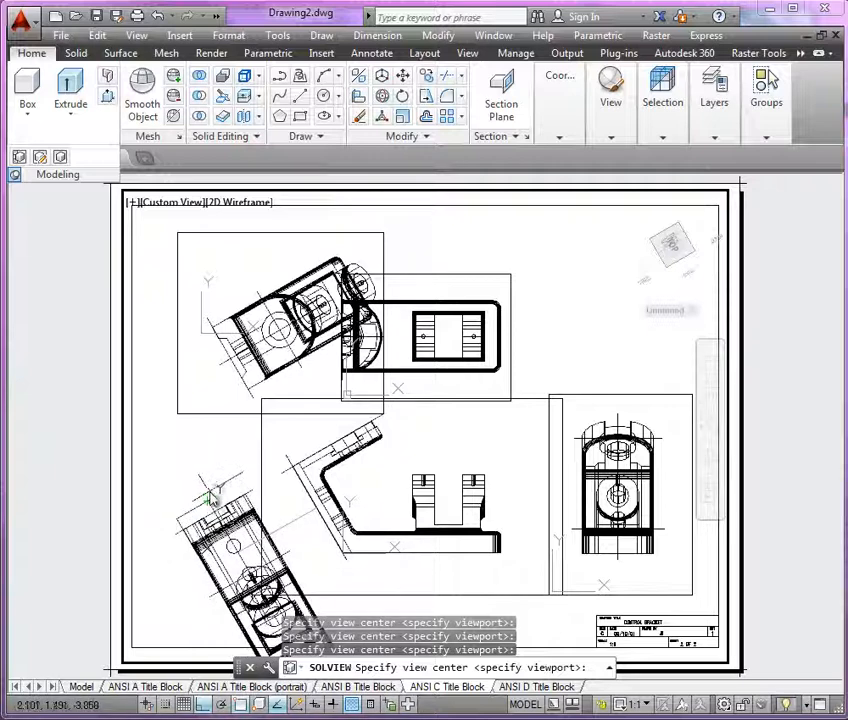
left_click(213, 497)
left_click(214, 500)
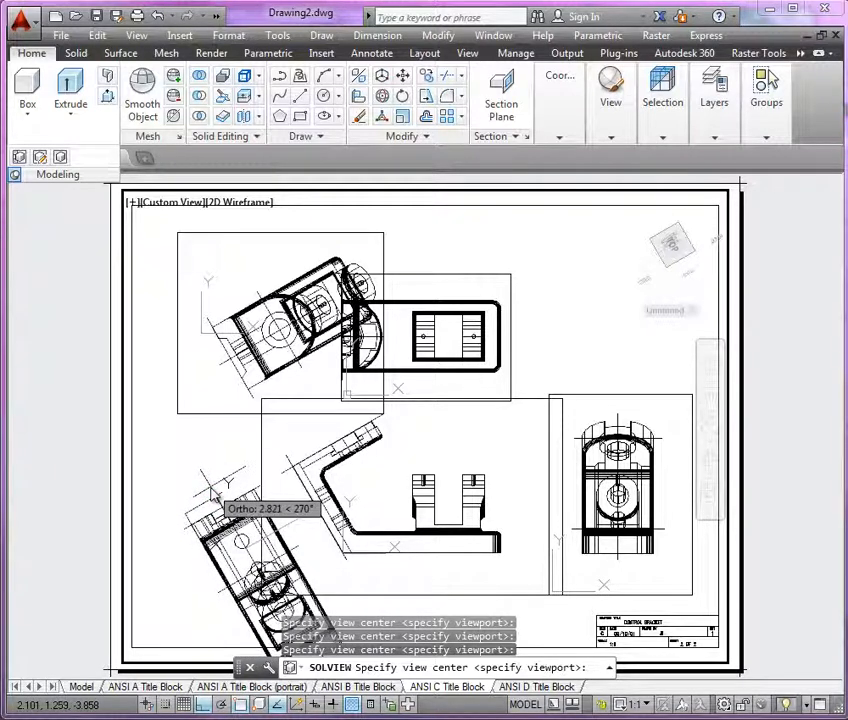
left_click(219, 492)
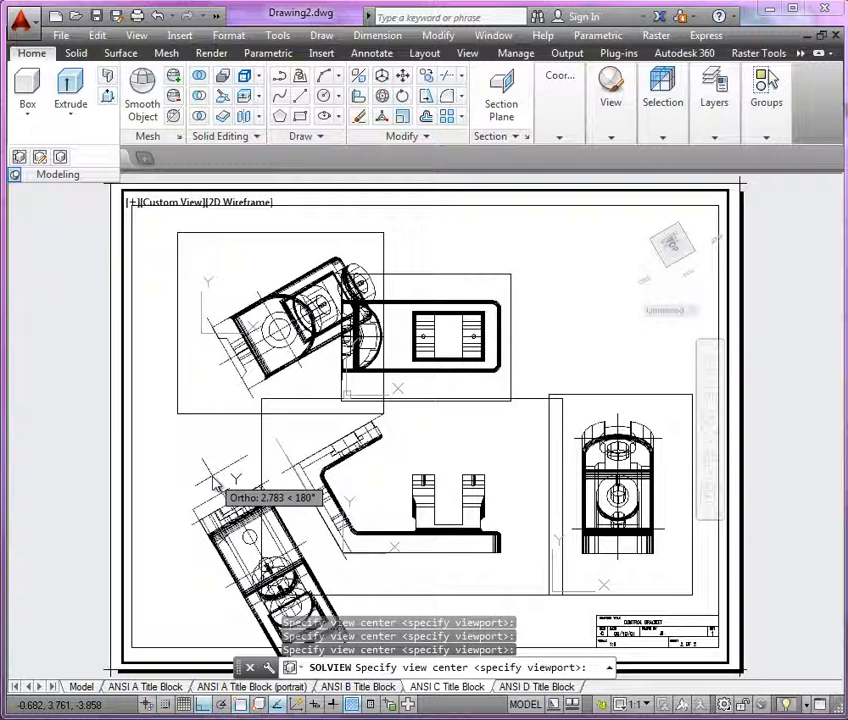
left_click(221, 475)
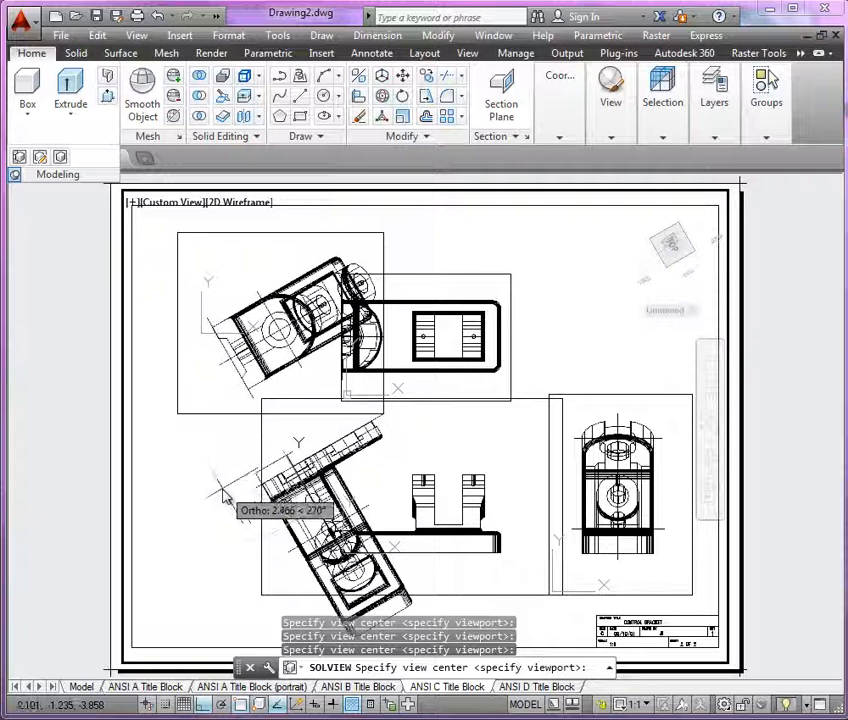
left_click(268, 546)
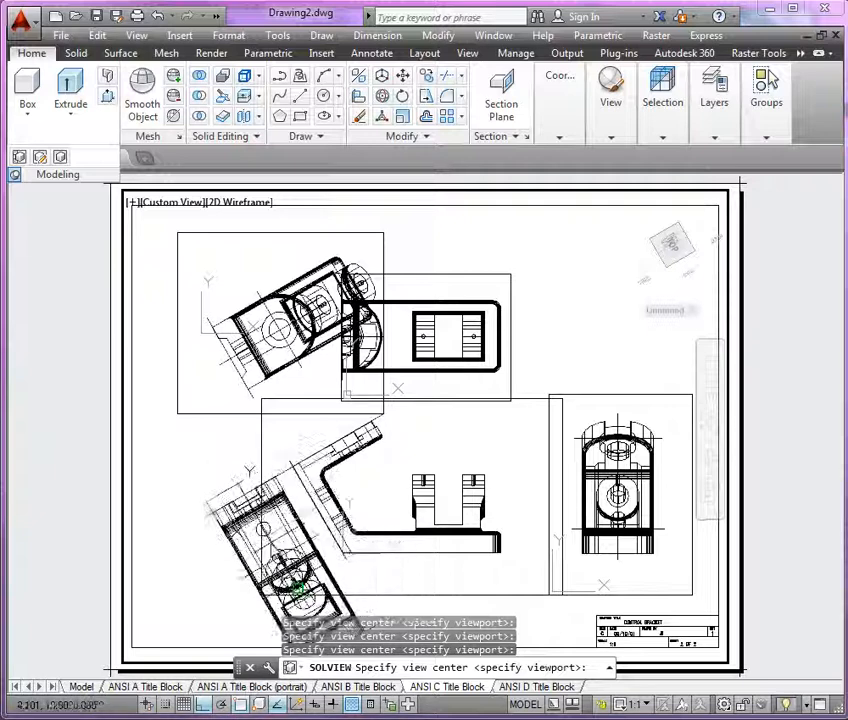
left_click(207, 534)
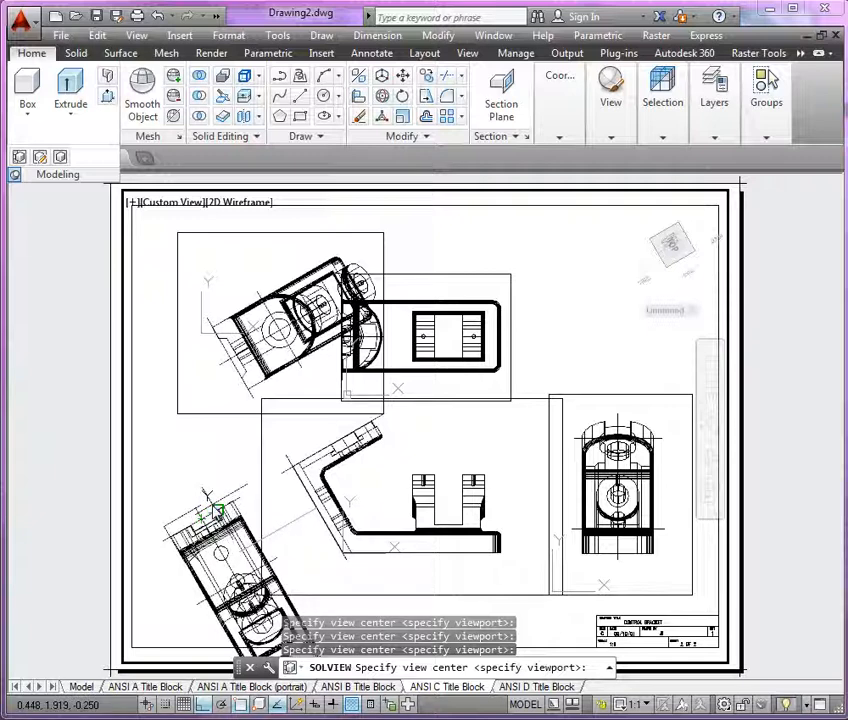
left_click(212, 505)
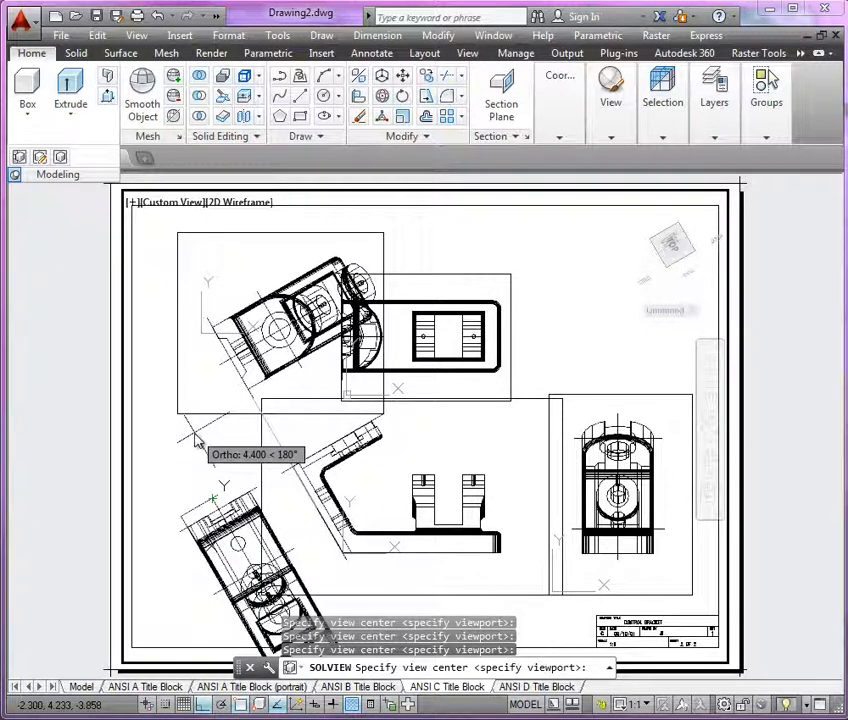
key("Return")
- Define the second auxiliary view's viewport from its upper-left corner, name the view AUX2 and end SOLVIEW
left_click(160, 460)
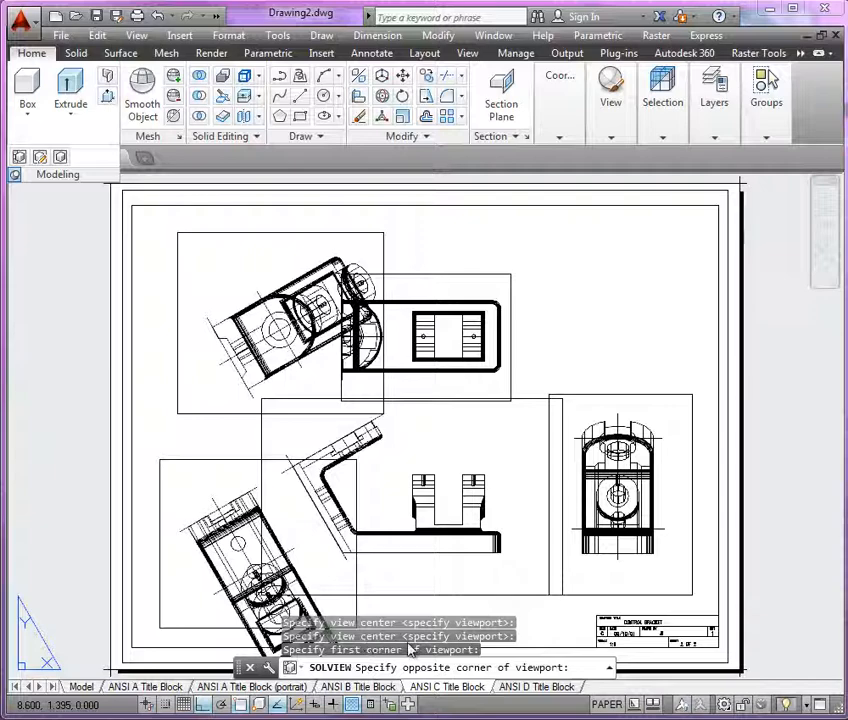
scroll(350, 580, "down", 2)
scroll(358, 608, "up", 4)
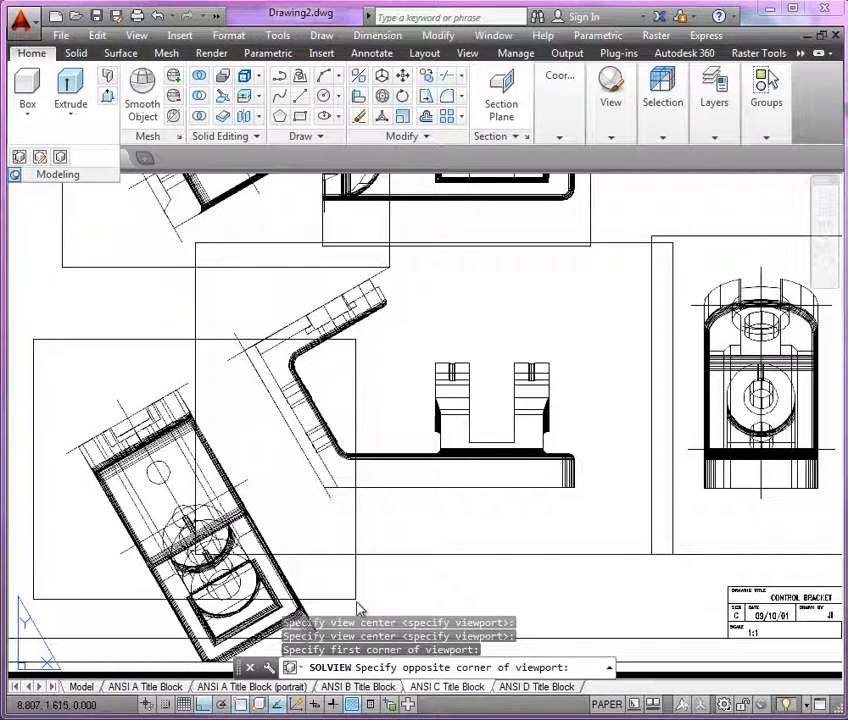
left_click(359, 602)
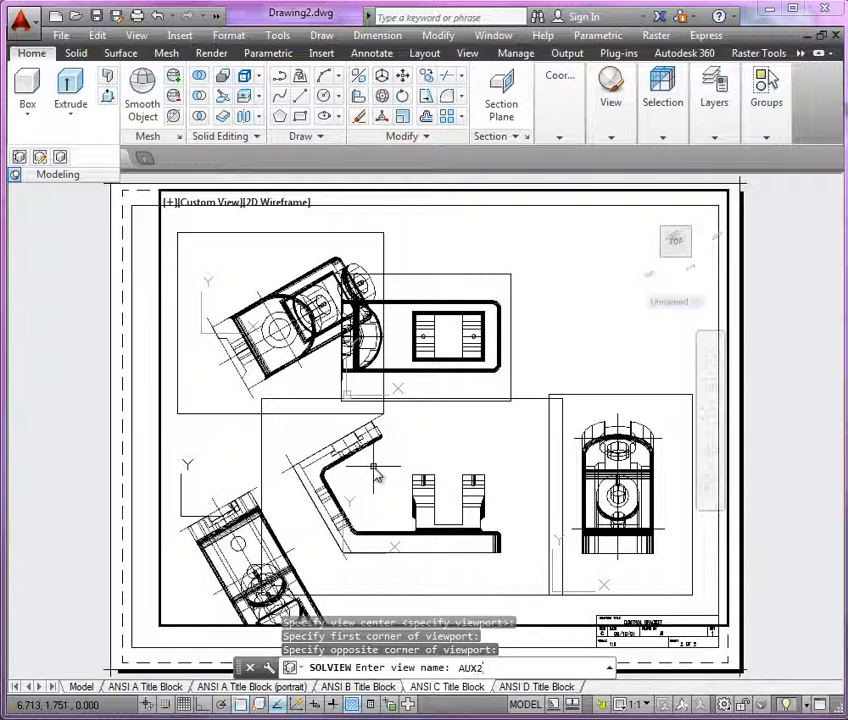
key("Return")
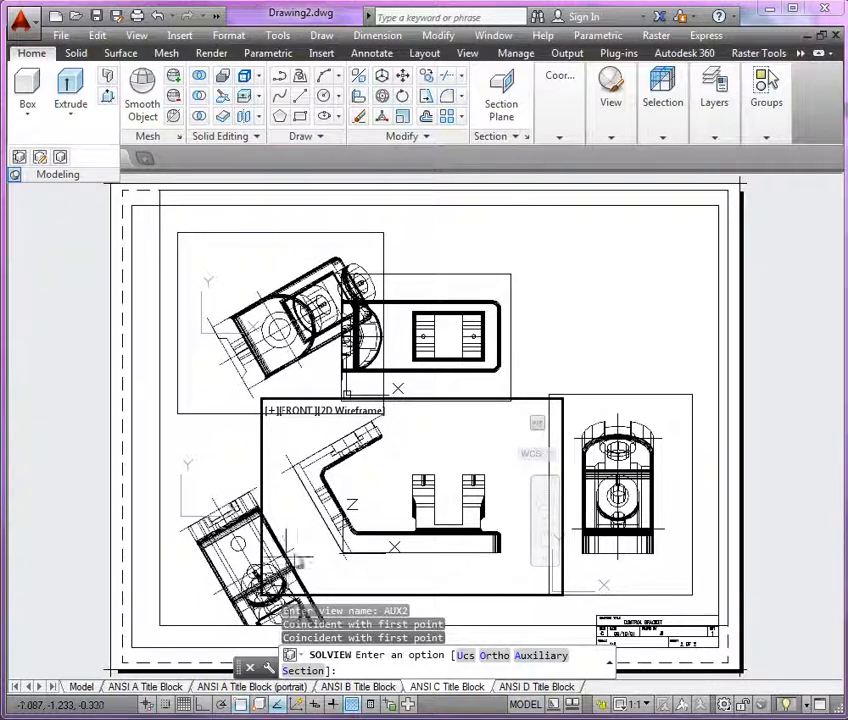
key("Return")
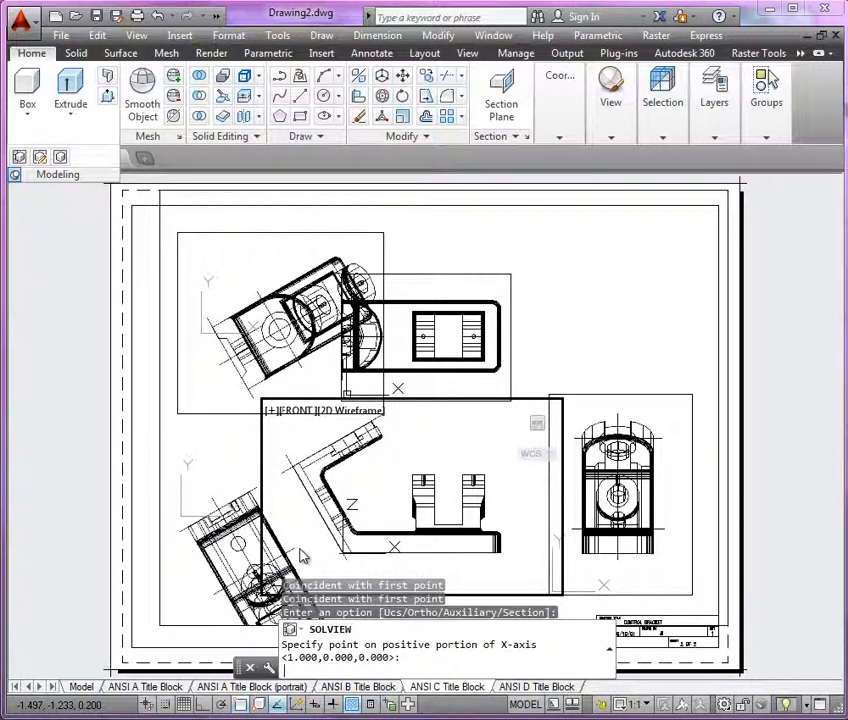
key("Escape")
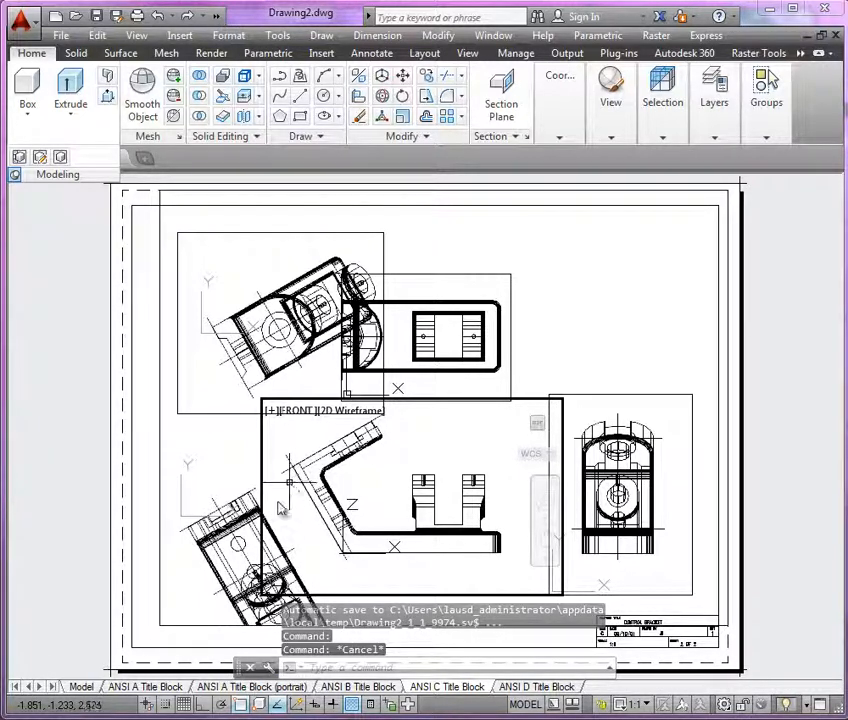
- Return to paper space and shrink the oversized AUX2 viewport by stretching its upper-right corner down to just beyond the auxiliary view
double_click(157, 641)
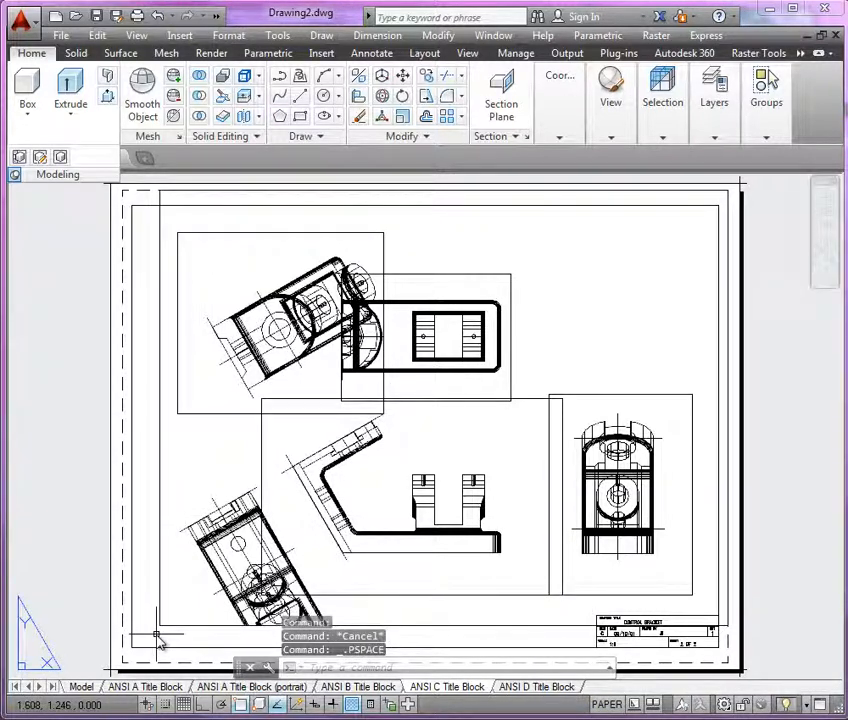
left_click(170, 626)
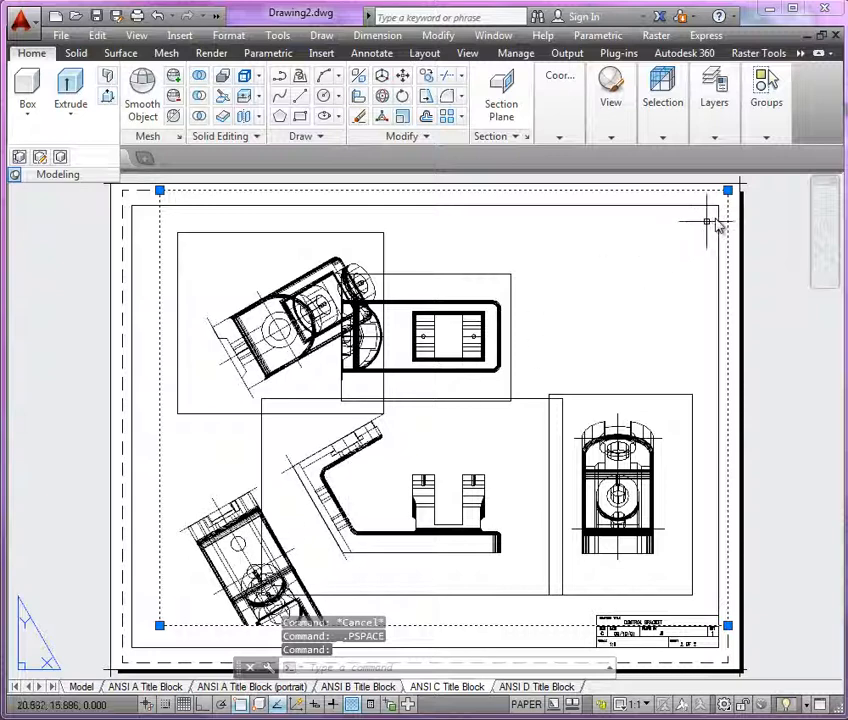
left_click(728, 190)
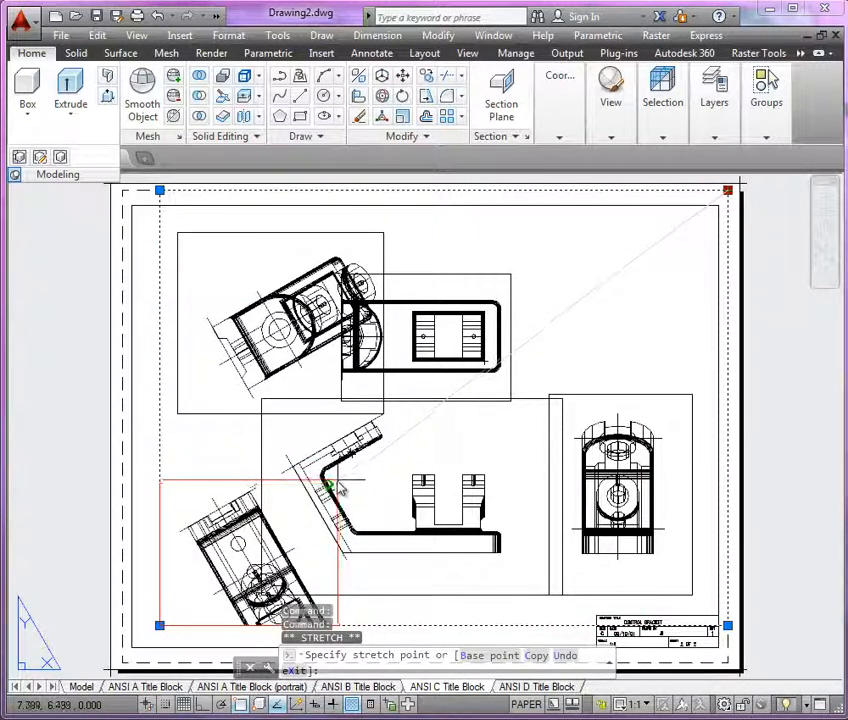
left_click(328, 485)
key("Escape")
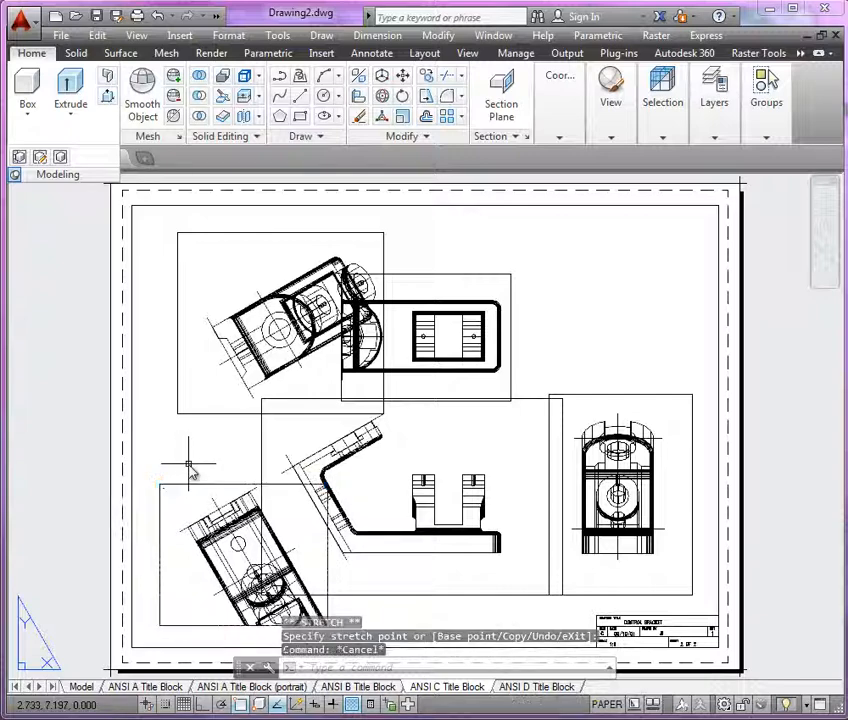
- Erase the top view's viewport and undo the deletion
scroll(310, 375, "down", 3)
scroll(338, 370, "up", 3)
middle_click_drag(346, 405, 397, 399)
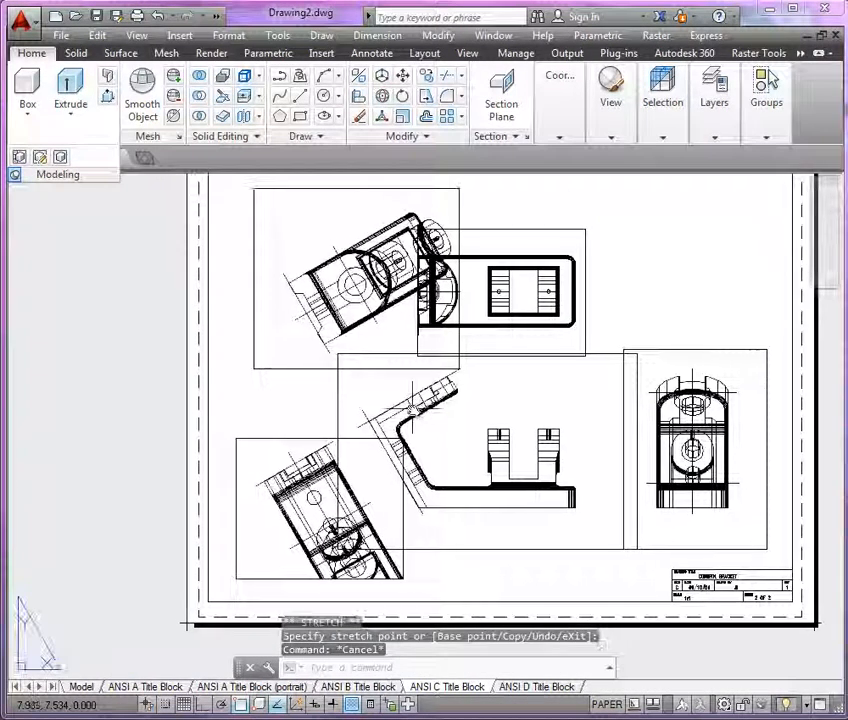
left_click(588, 327)
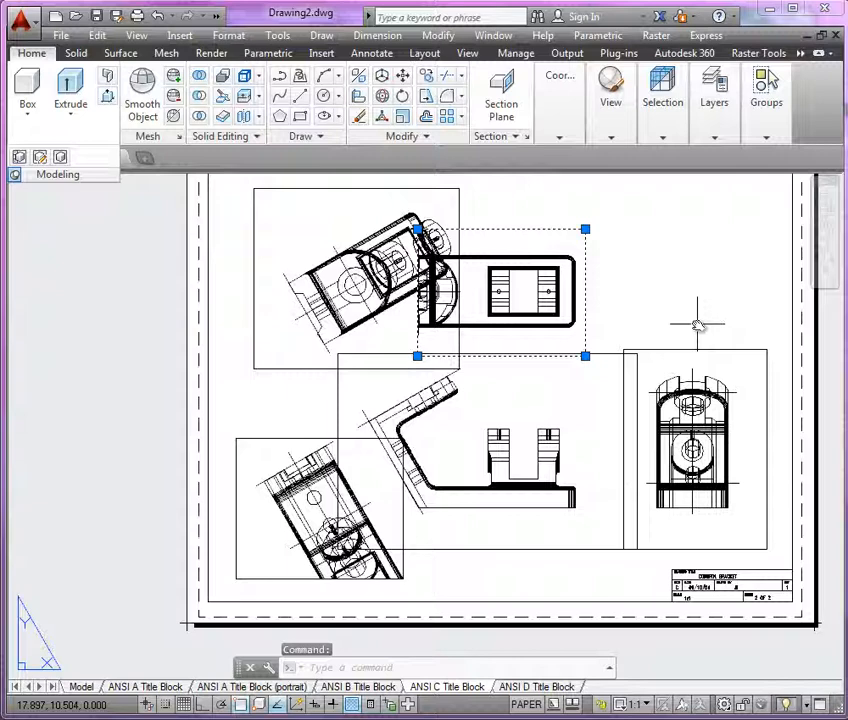
key("Delete")
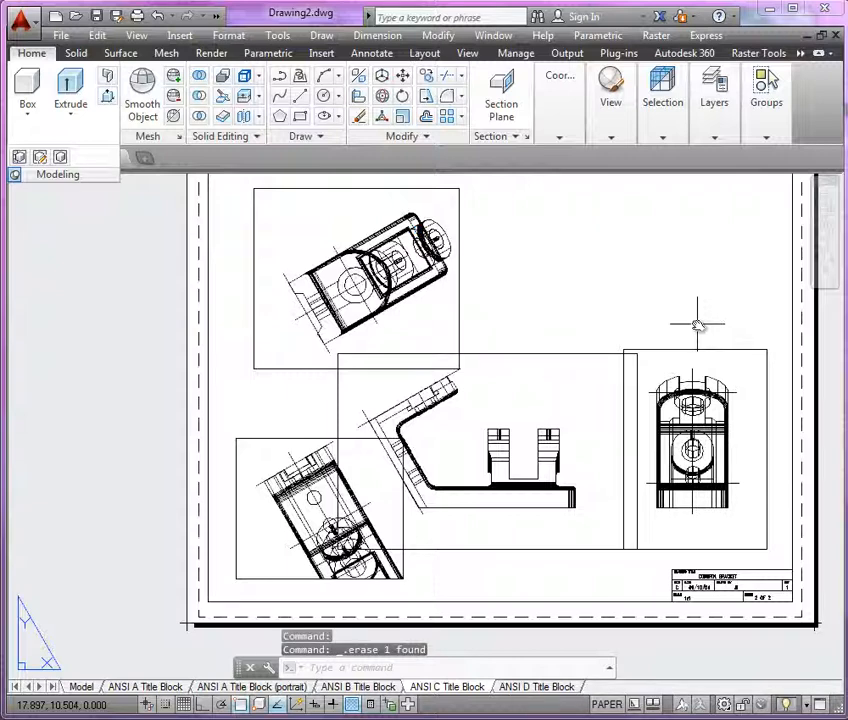
key("ctrl+z")
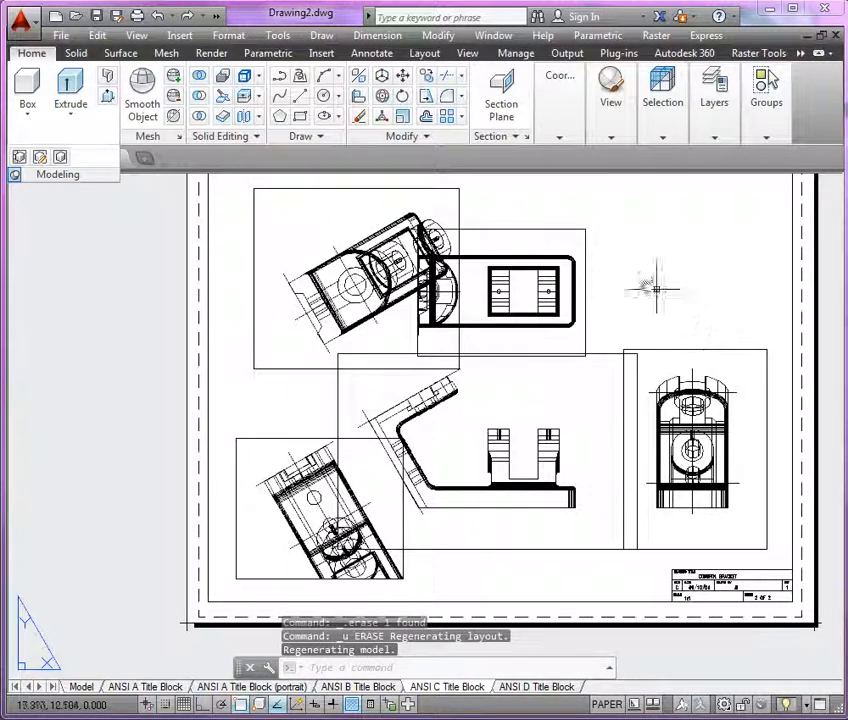
- Move the top view's viewport to the upper-right corner of the sheet, above the right-side view
left_click(586, 268)
middle_click_drag(622, 284, 441, 403)
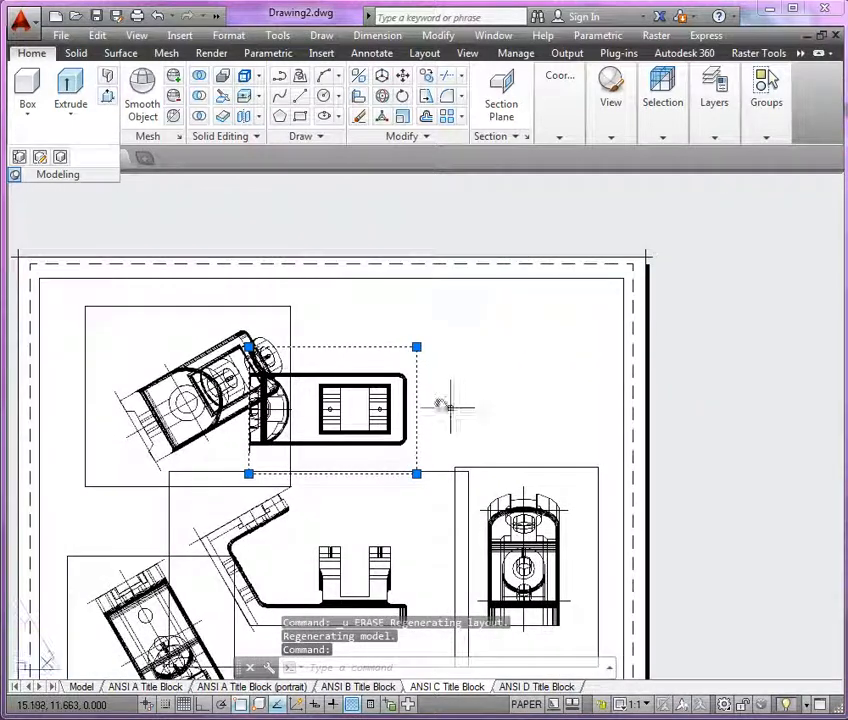
mouse_move(418, 392)
left_mouse_down()
mouse_move(564, 337)
mouse_move(623, 341)
mouse_move(619, 334)
left_mouse_up()
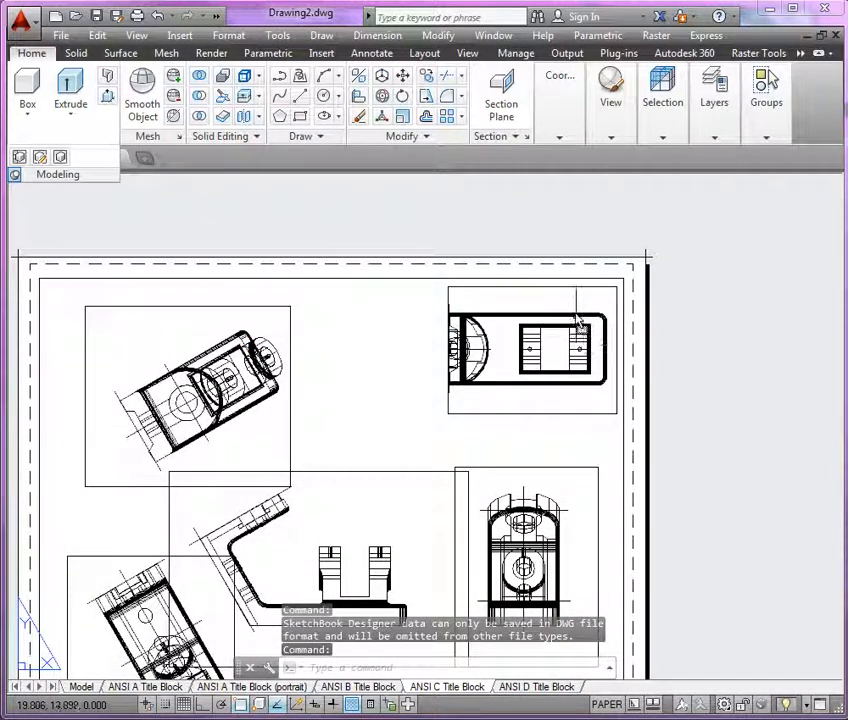
- Try SE and SW Isometric in the moved viewport, settle on NE Isometric and return to paper space
double_click(573, 310)
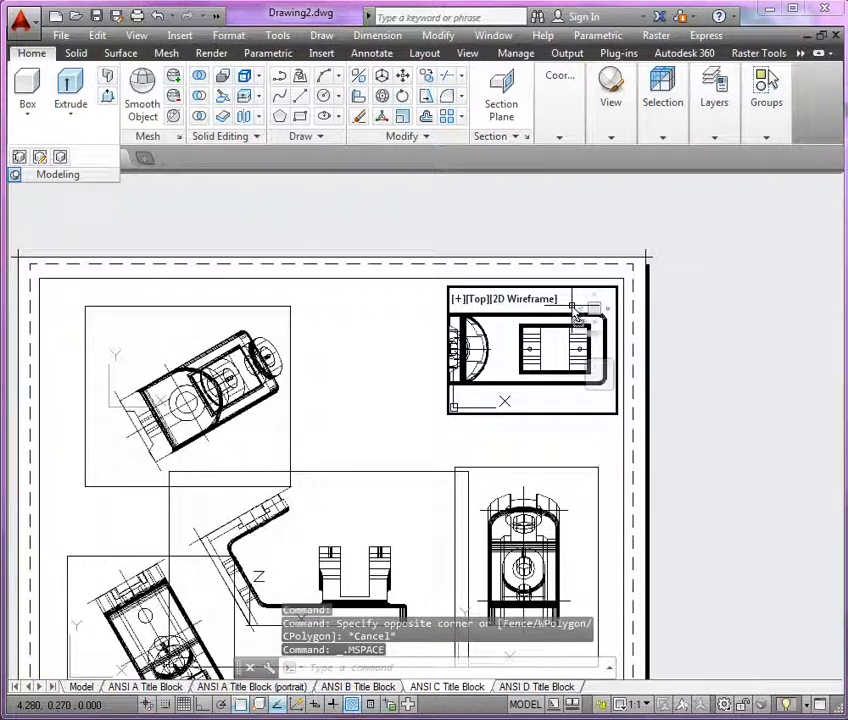
left_click(469, 298)
left_click(532, 474)
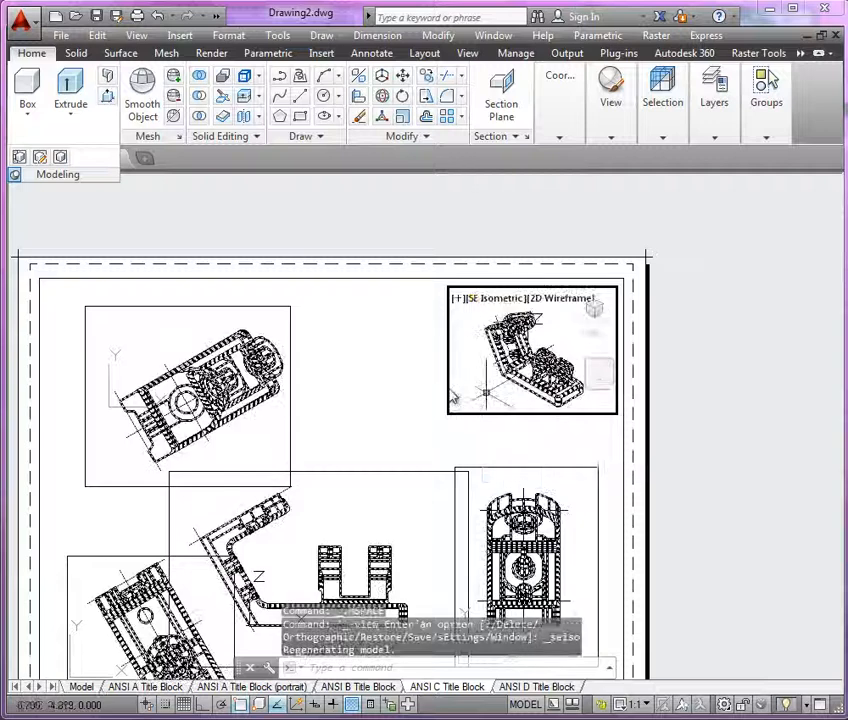
left_click(482, 298)
left_click(548, 455)
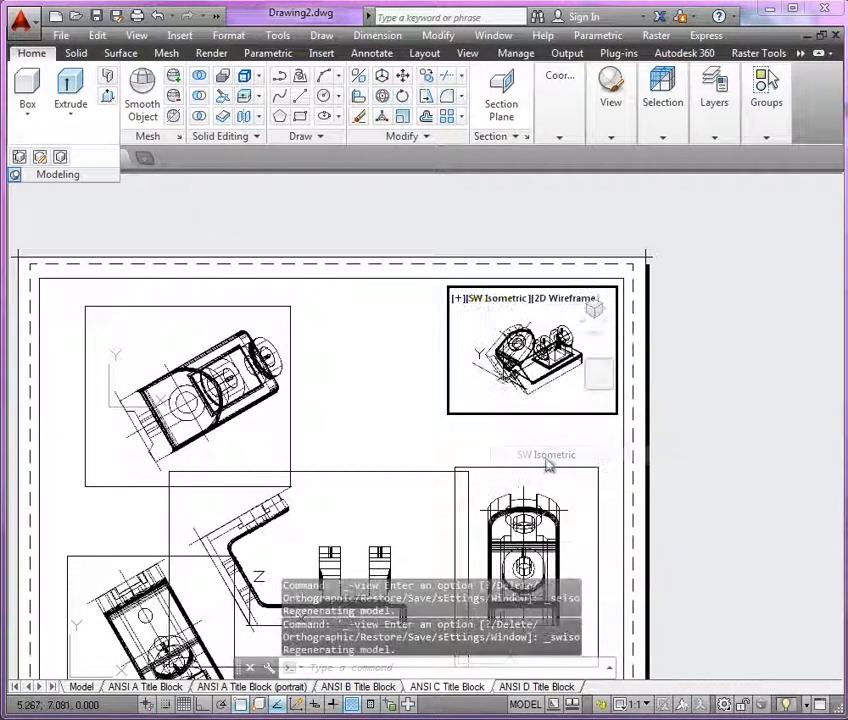
left_click(494, 299)
left_click(543, 492)
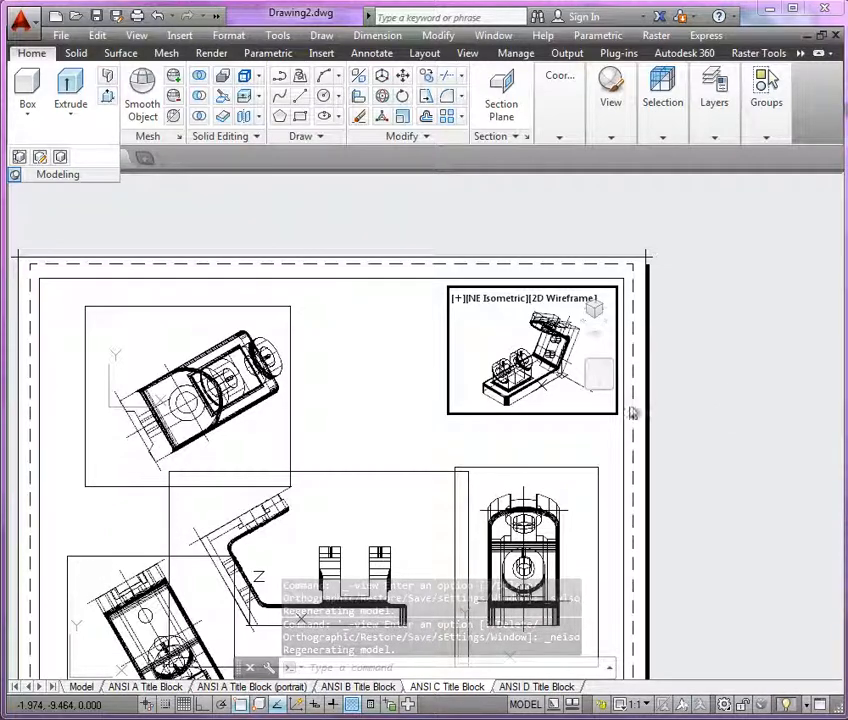
double_click(505, 441)
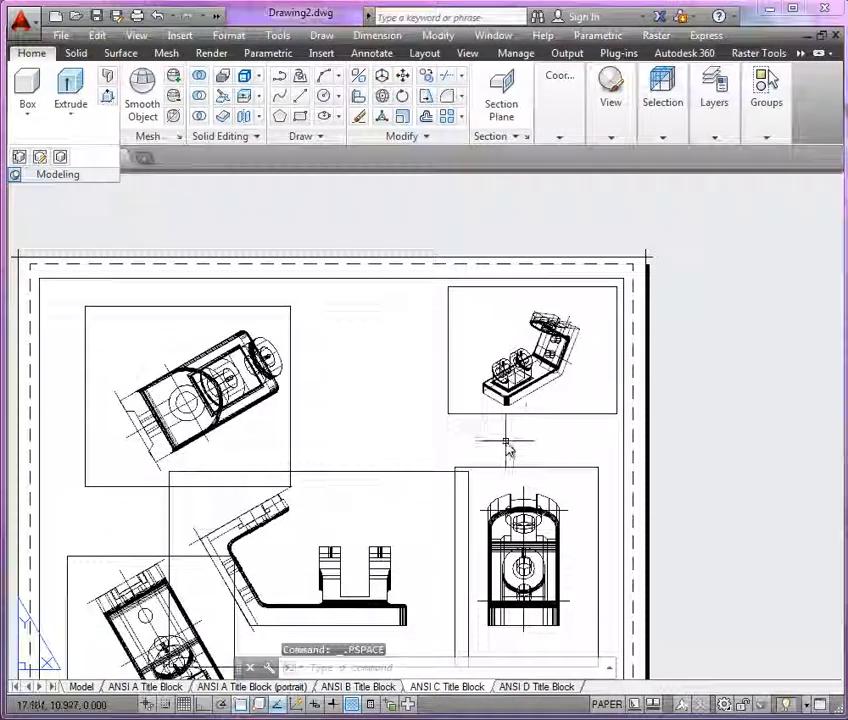
middle_click_drag(505, 441, 560, 375)
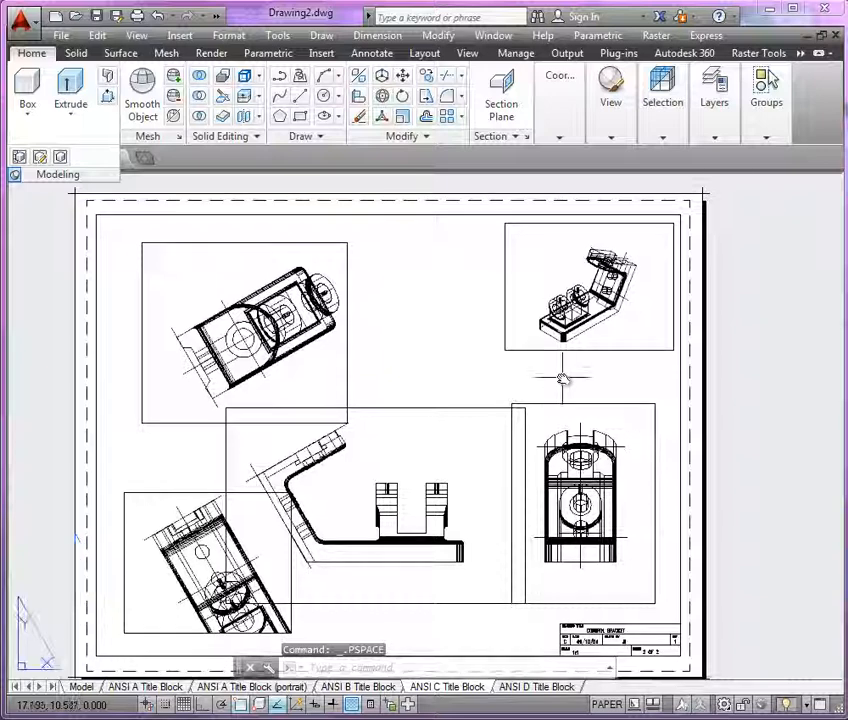
- Switch to model space, activate the front, right-side and two auxiliary viewports in turn and lock their display scale
double_click(419, 444)
key("ctrl+r")
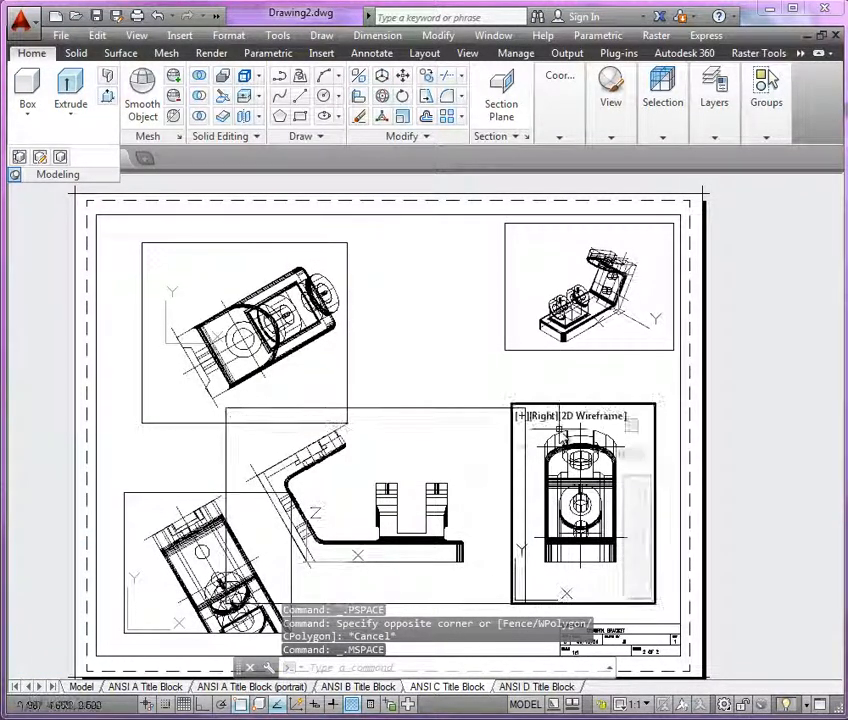
key("ctrl+r")
key("ctrl+r")
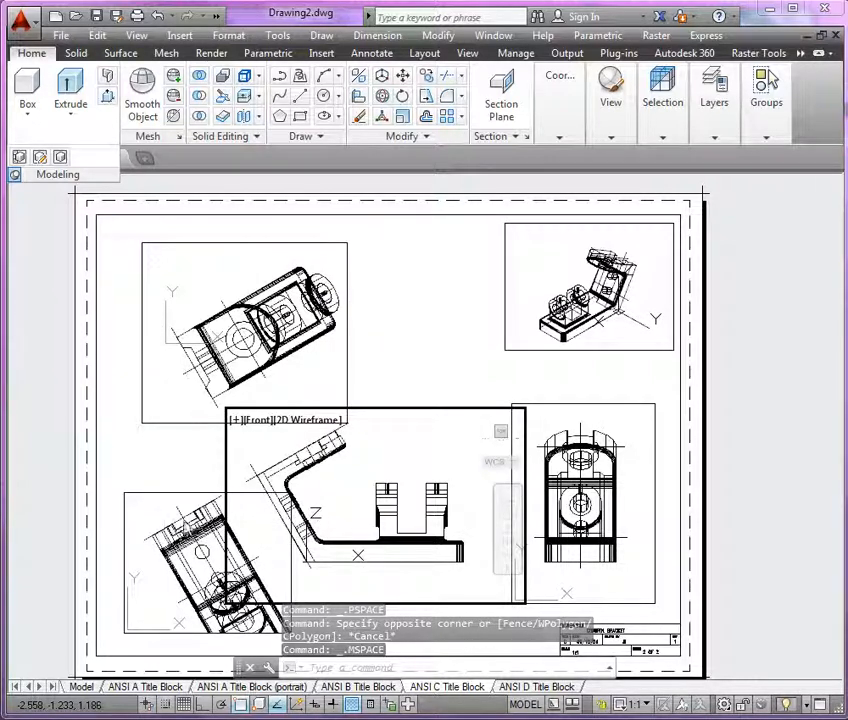
key("ctrl+r")
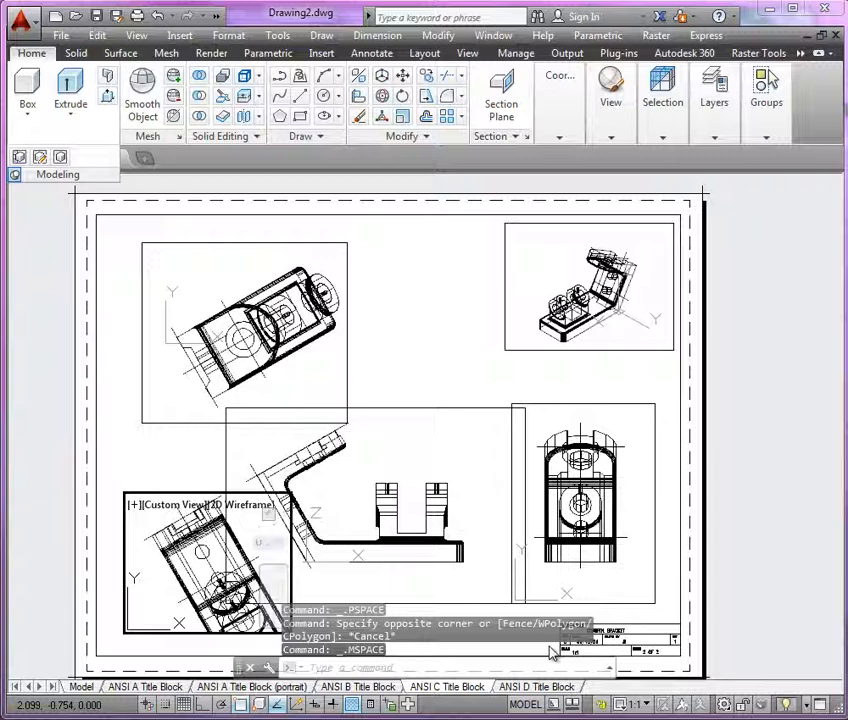
left_click(456, 456)
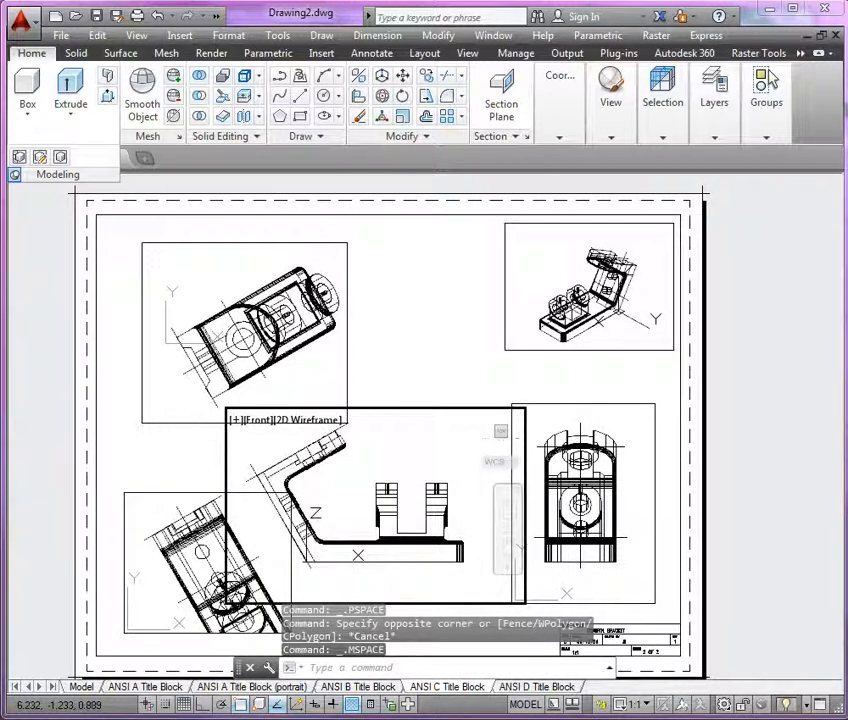
left_click(548, 428)
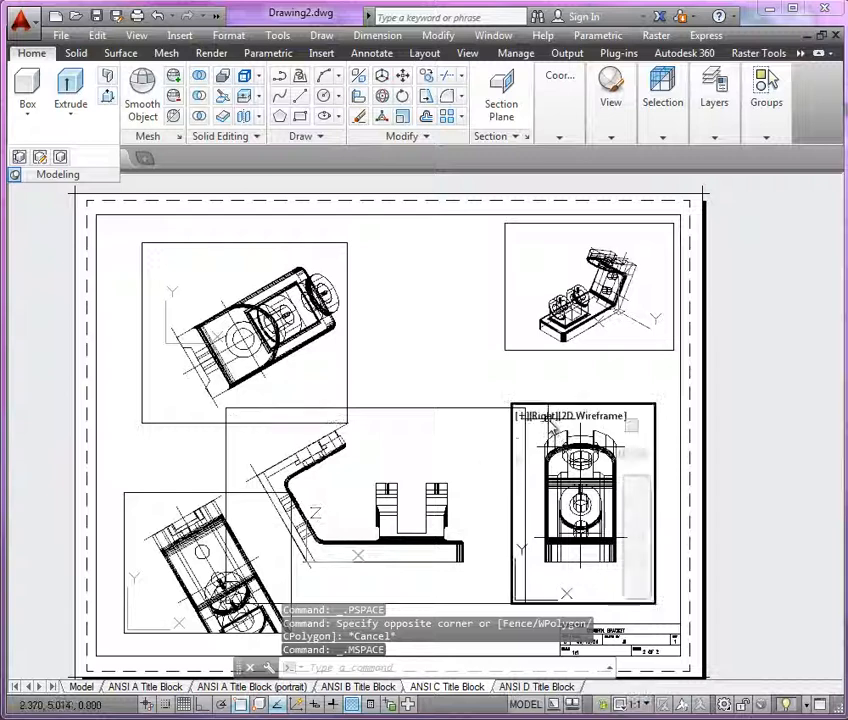
left_click(270, 398)
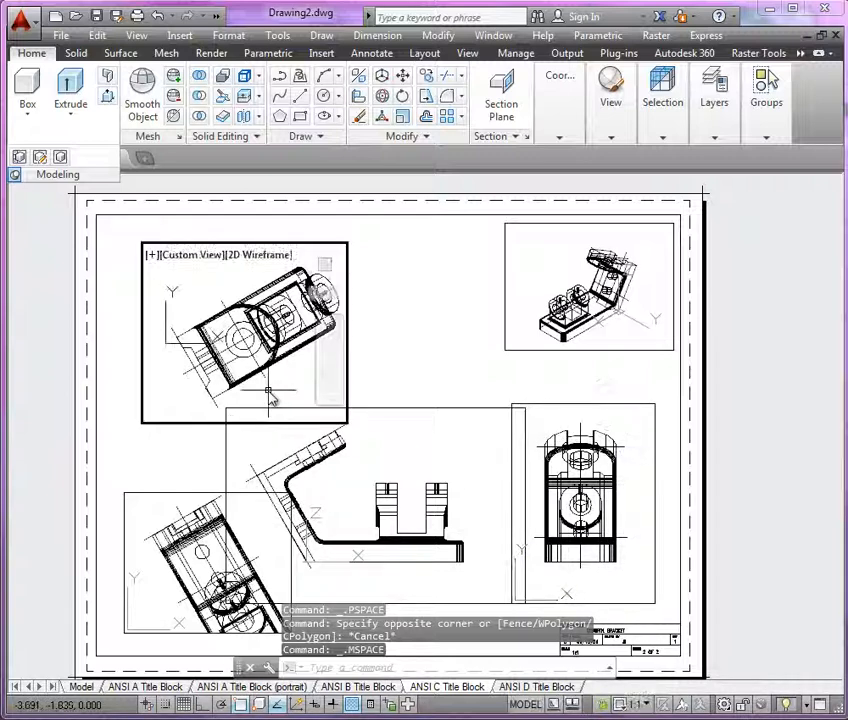
left_click(148, 578)
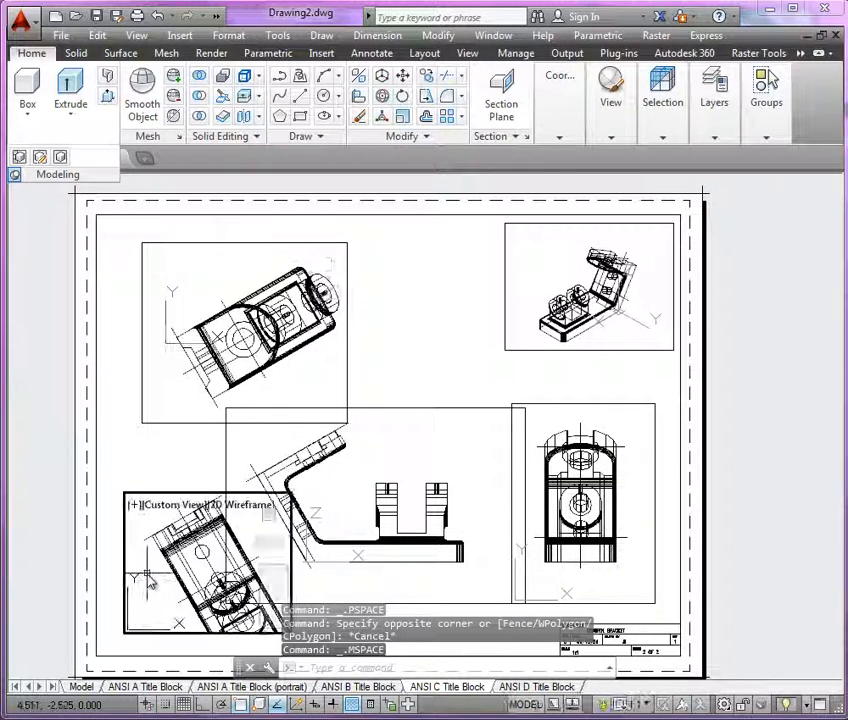
left_click(604, 705)
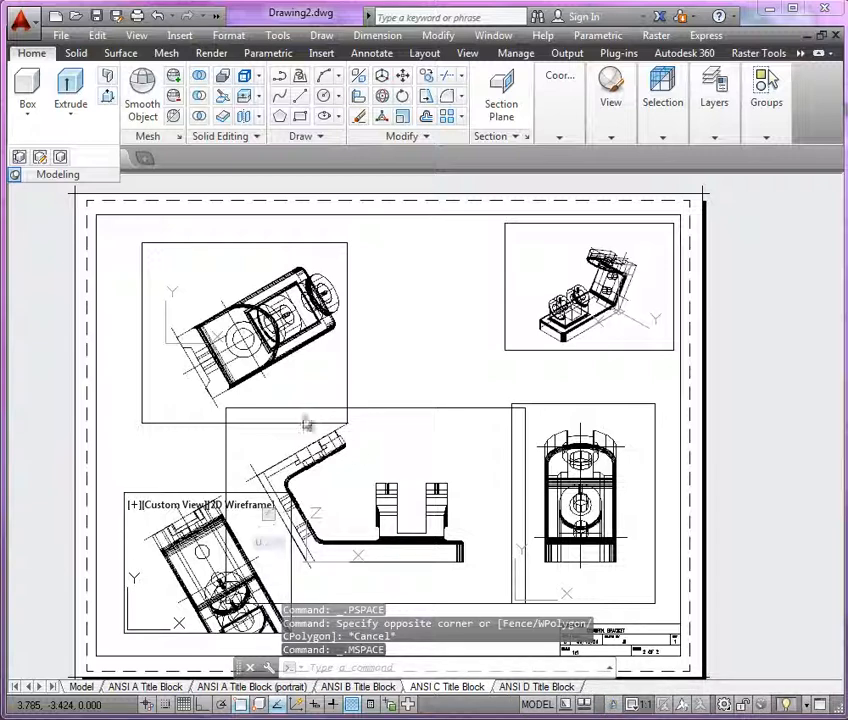
- Project a new top view from the upper edge of the front viewport with SOLVIEW's Ortho option and accept its centre above the front view
left_click(379, 446)
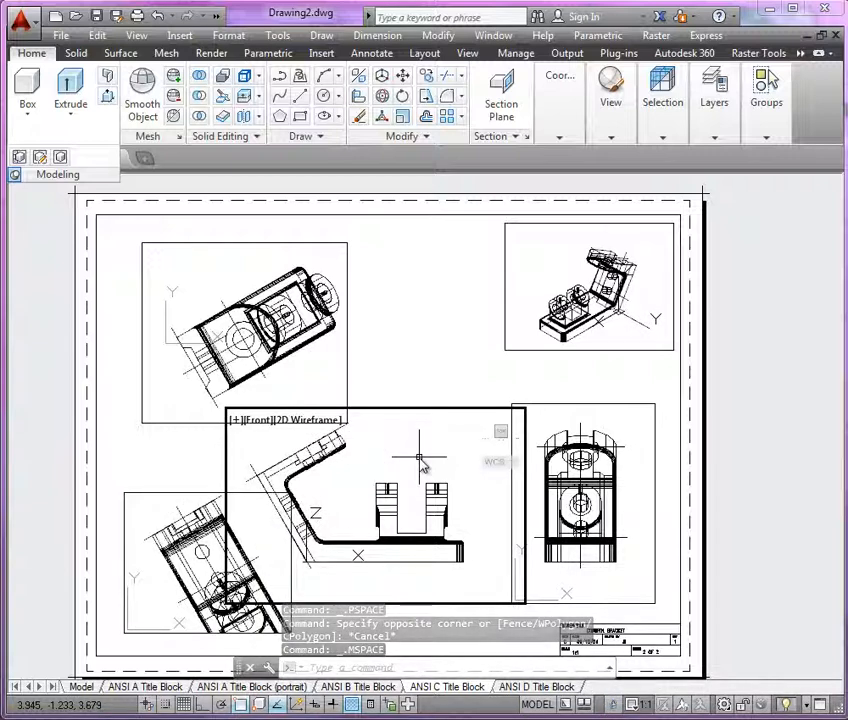
left_click(19, 157)
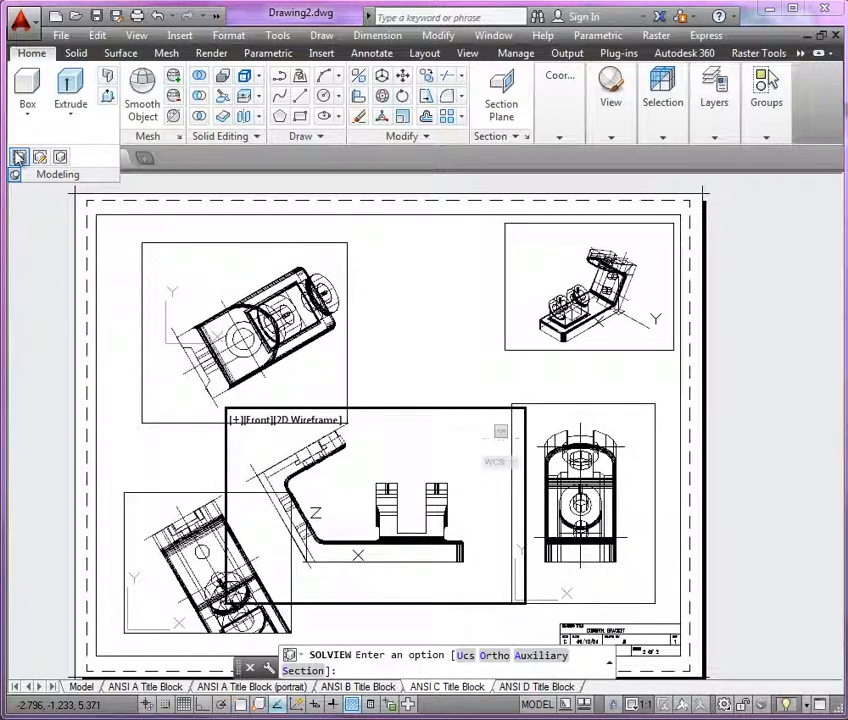
left_click(494, 655)
left_click(378, 408)
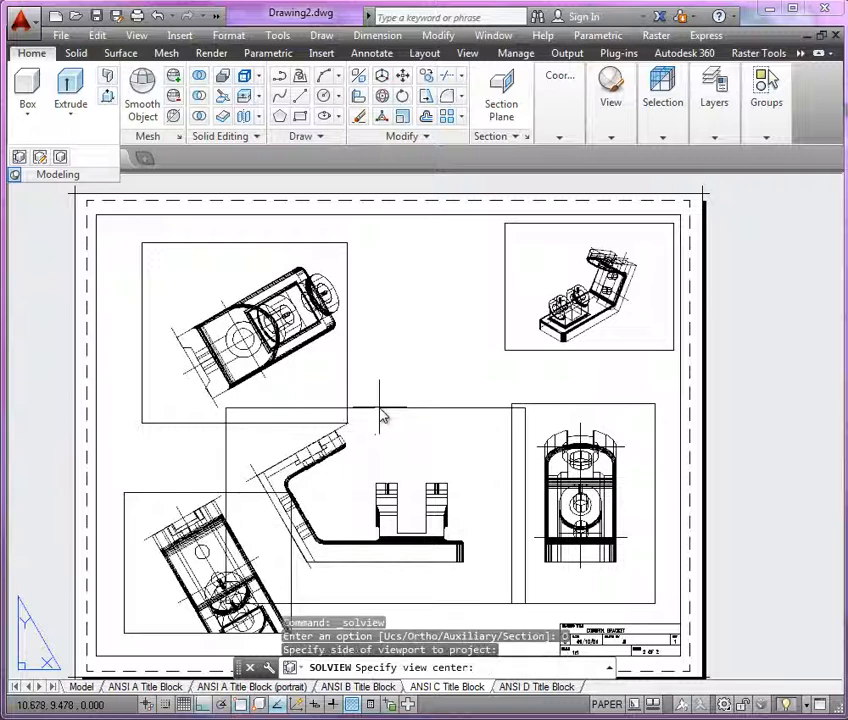
left_click(379, 324)
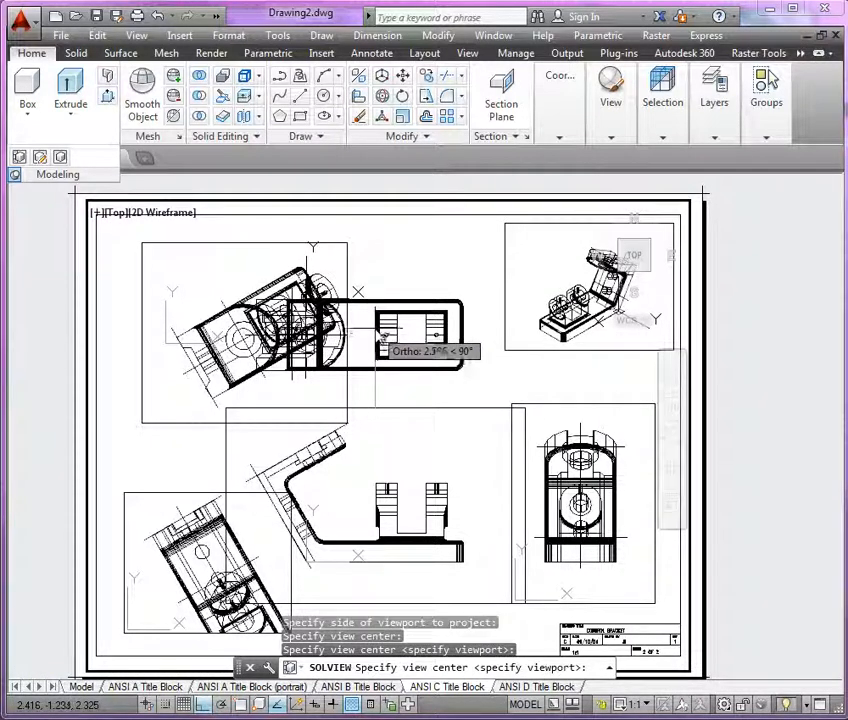
left_click(380, 341)
key("Return")
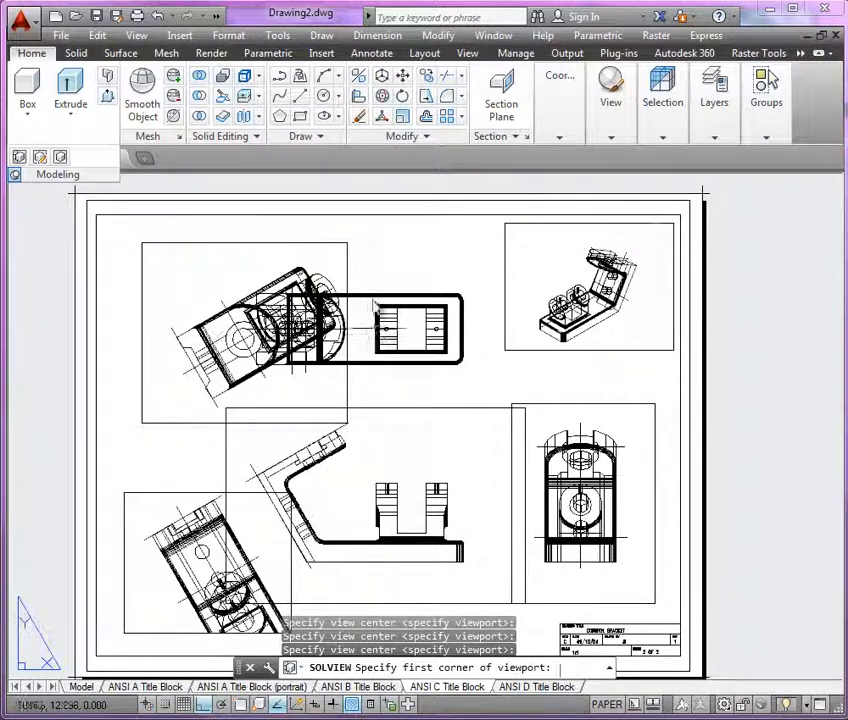
- Frame the new top view with a viewport between the upper-left auxiliary and isometric viewports and name it TOP
left_click(352, 242)
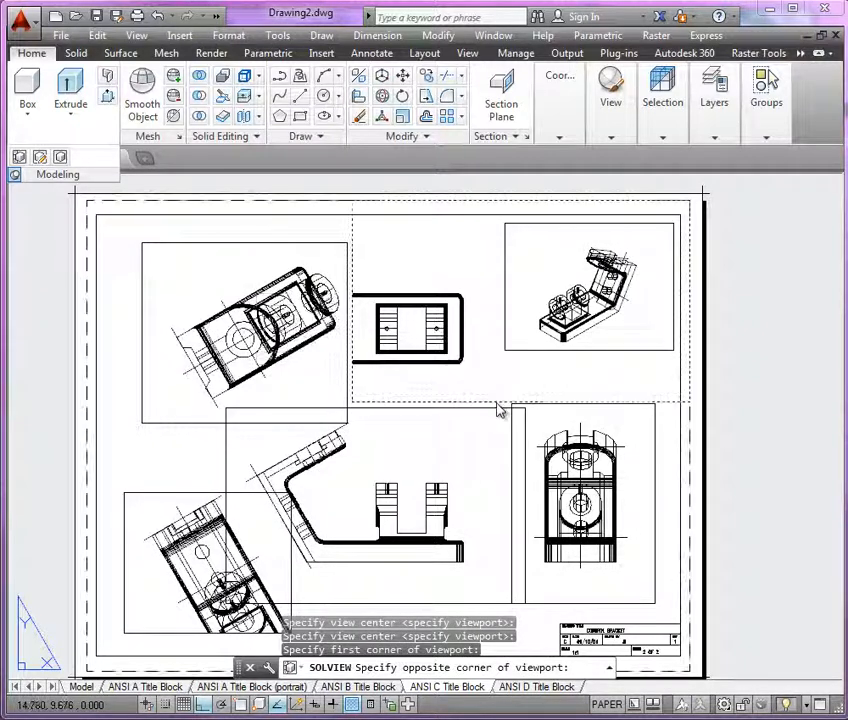
left_click(500, 406)
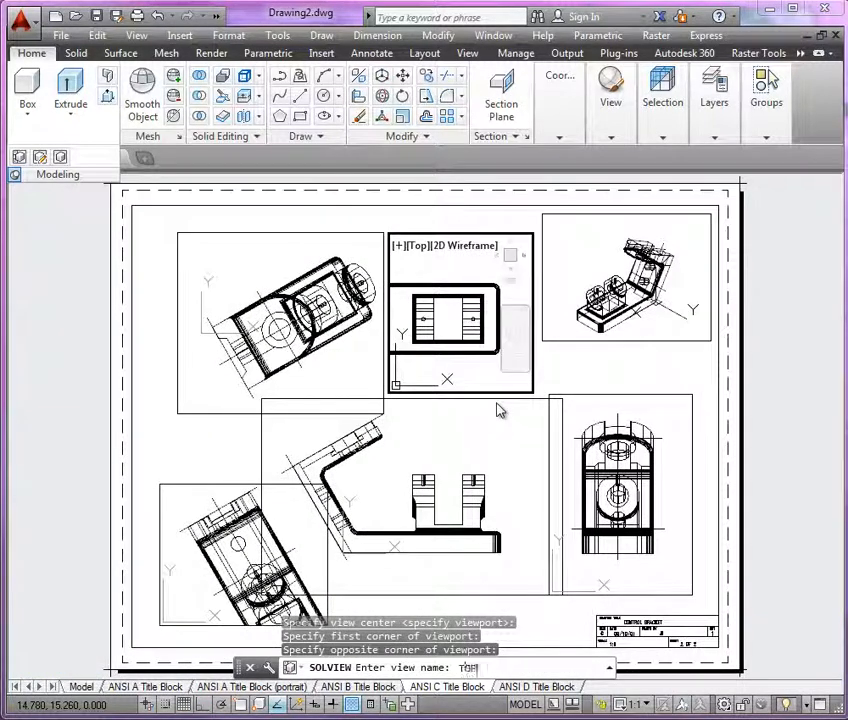
type("TOP")
key("Return")
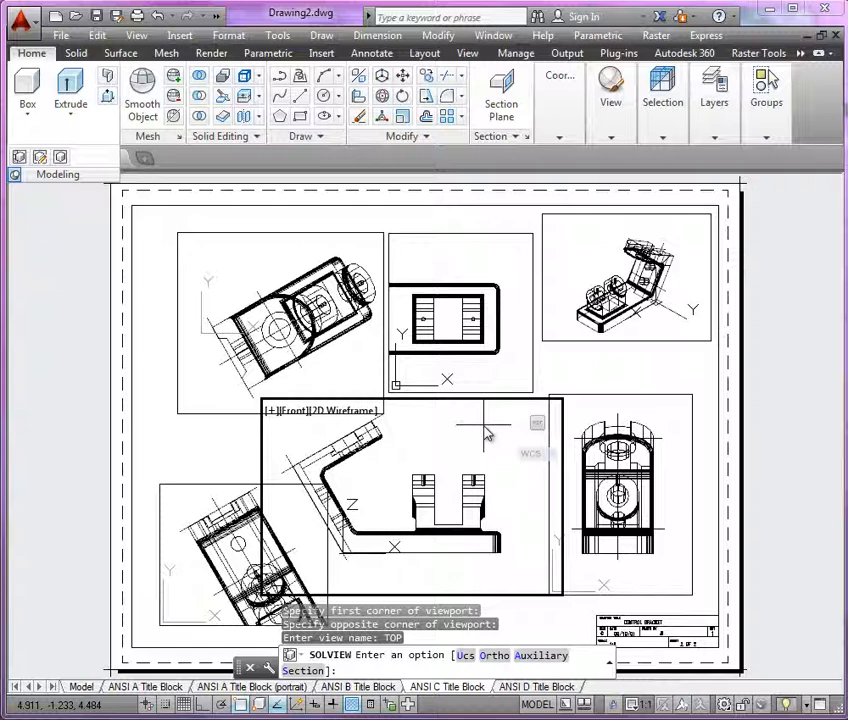
- Start a Section view from the sheet's upper-left auxiliary viewport and enable the Endpoint object snap
left_click(359, 384)
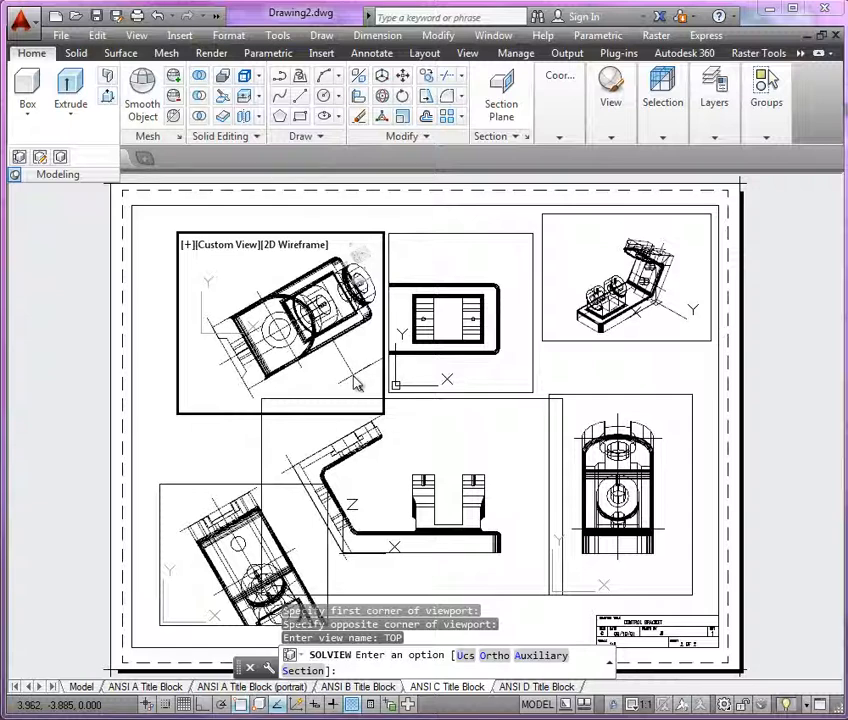
left_click(310, 672)
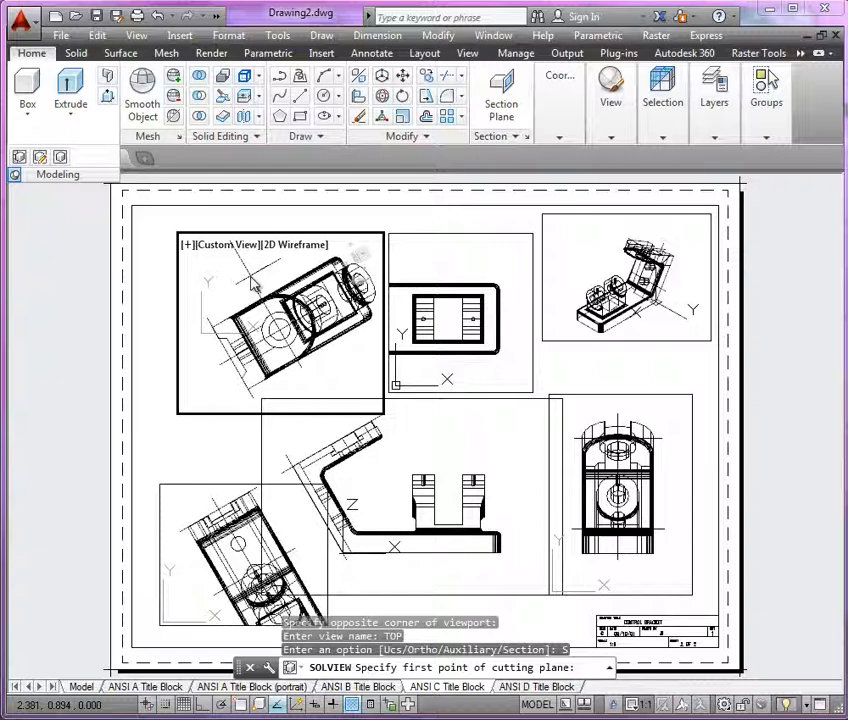
right_click(241, 705)
left_click(247, 690)
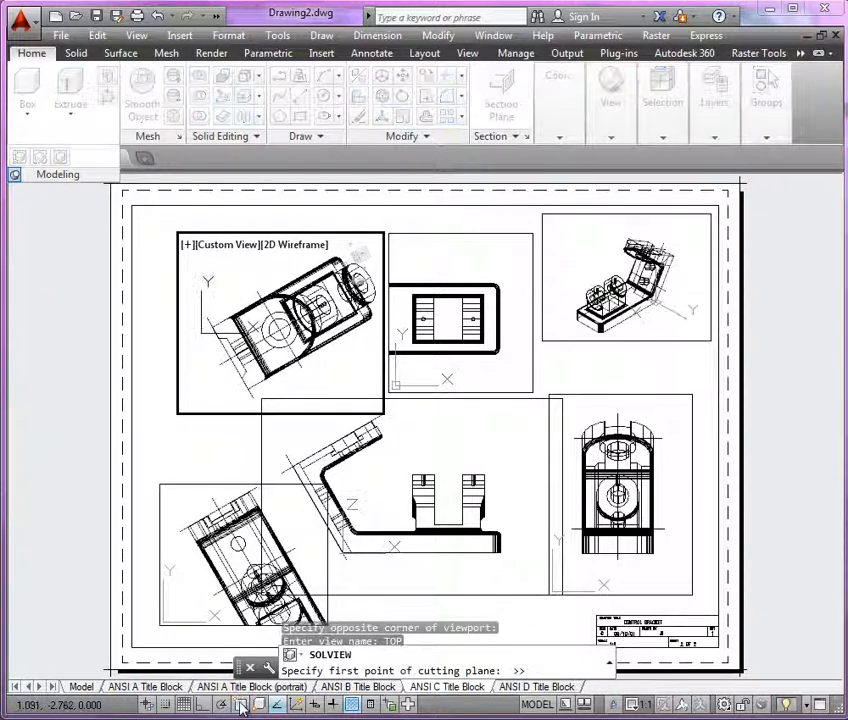
left_click(311, 279)
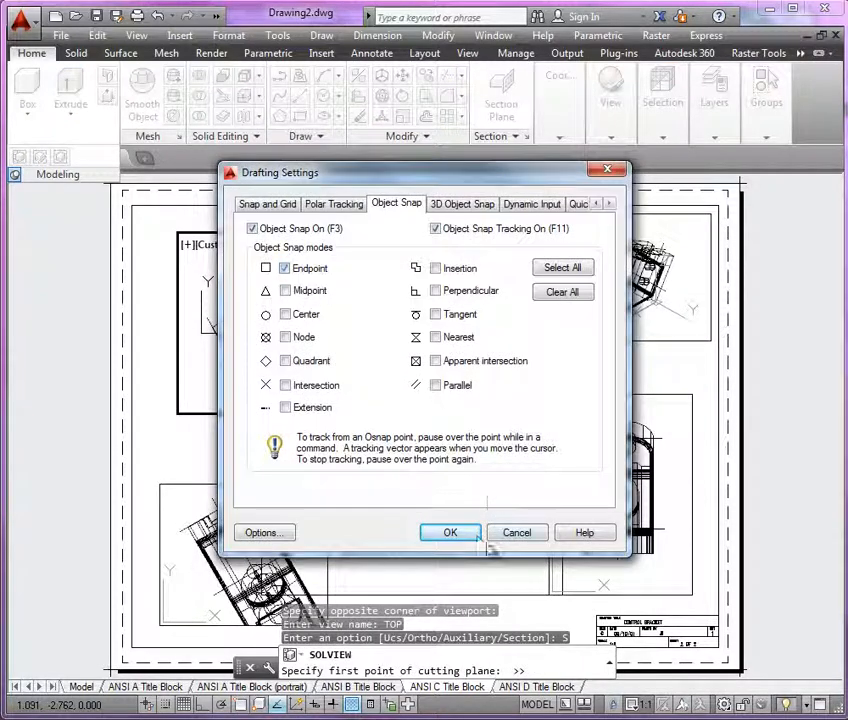
left_click(465, 533)
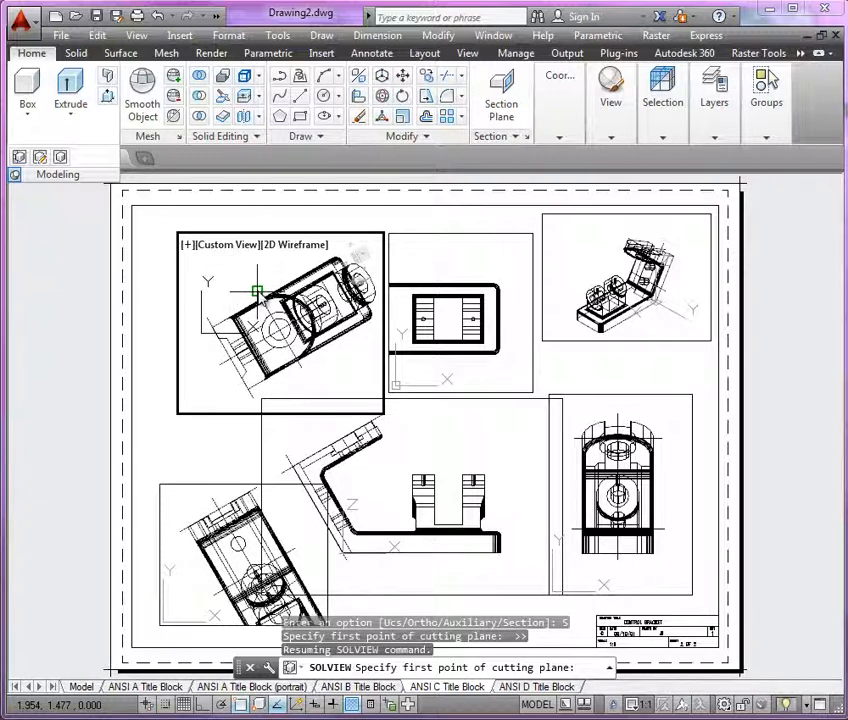
- Define the cutting plane by the endpoints of the hole's crosswise centre line, view it from the lower-left side and accept the 1.000 scale
left_click(257, 292)
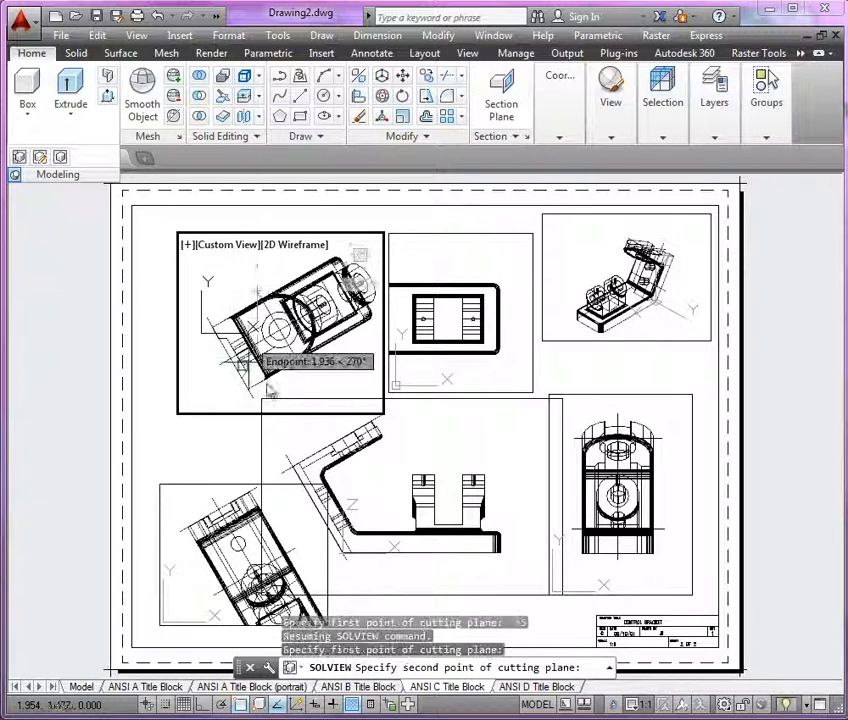
left_click(302, 369)
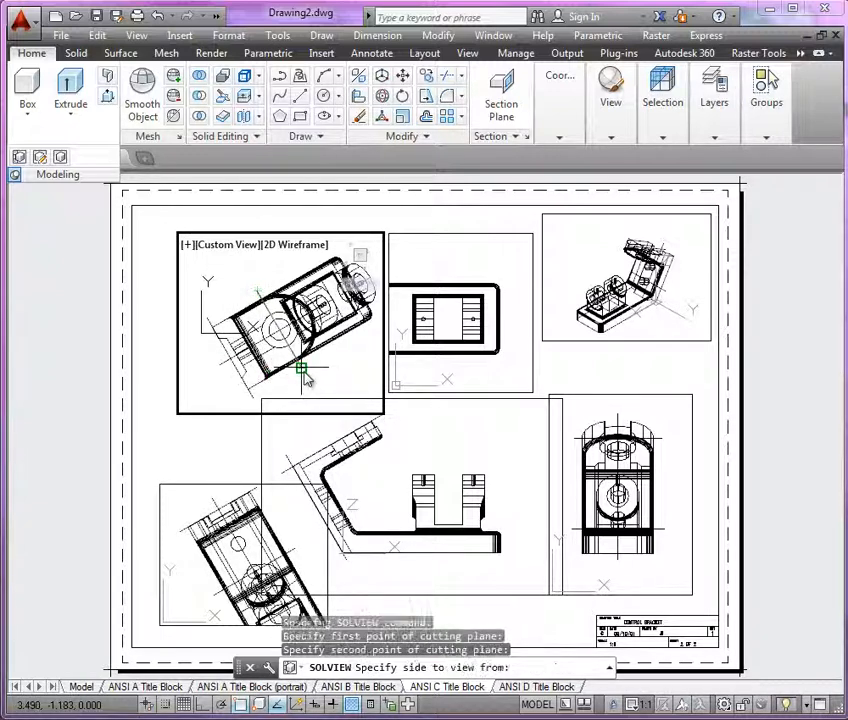
left_click(201, 387)
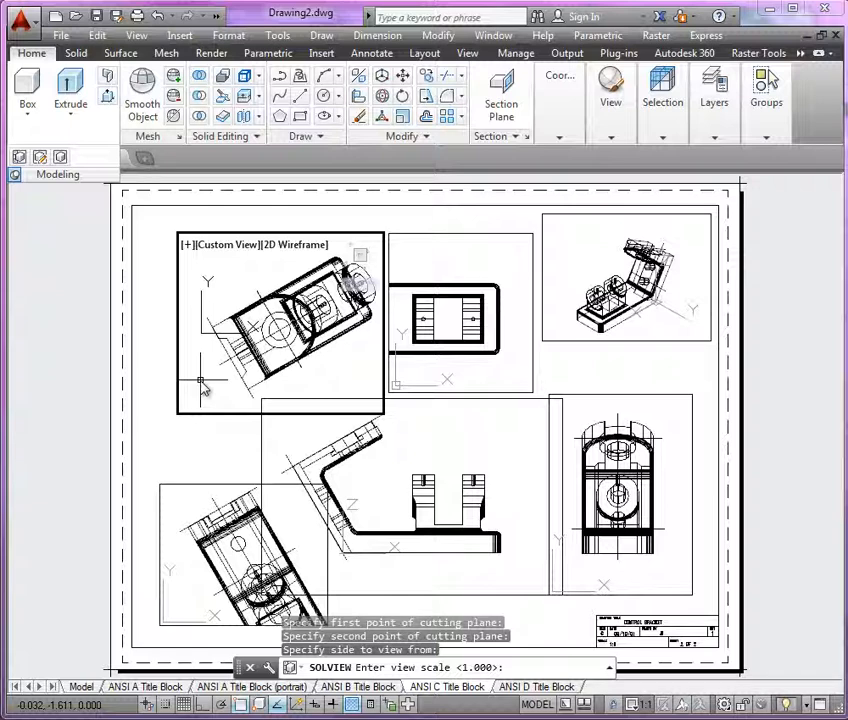
key("Return")
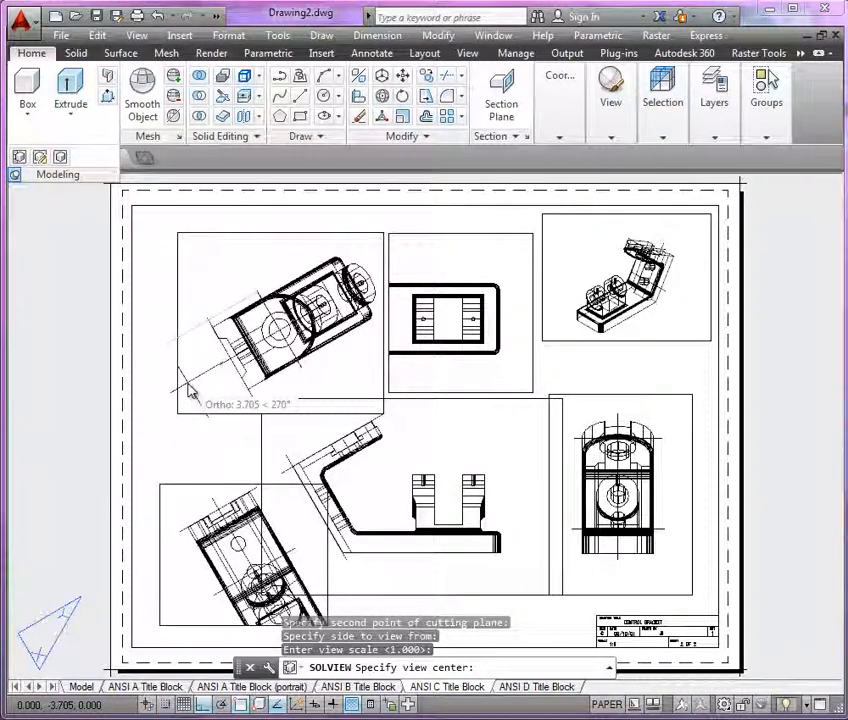
- Switch object snap off and shift the section view's centre along the projection line until it sits clear of the auxiliary view's lower-left end
scroll(190, 392, "up", 2)
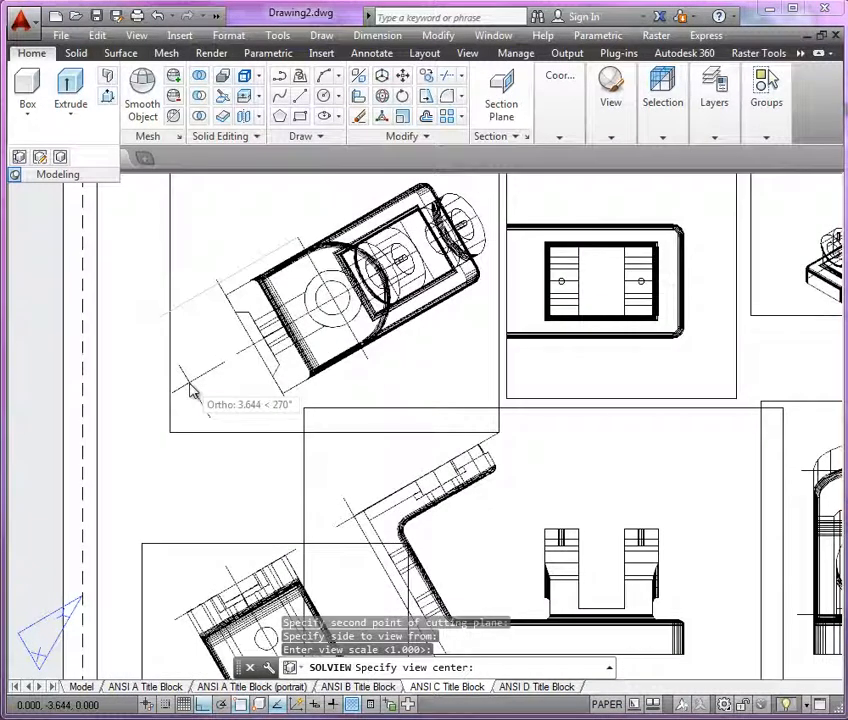
left_click(241, 706)
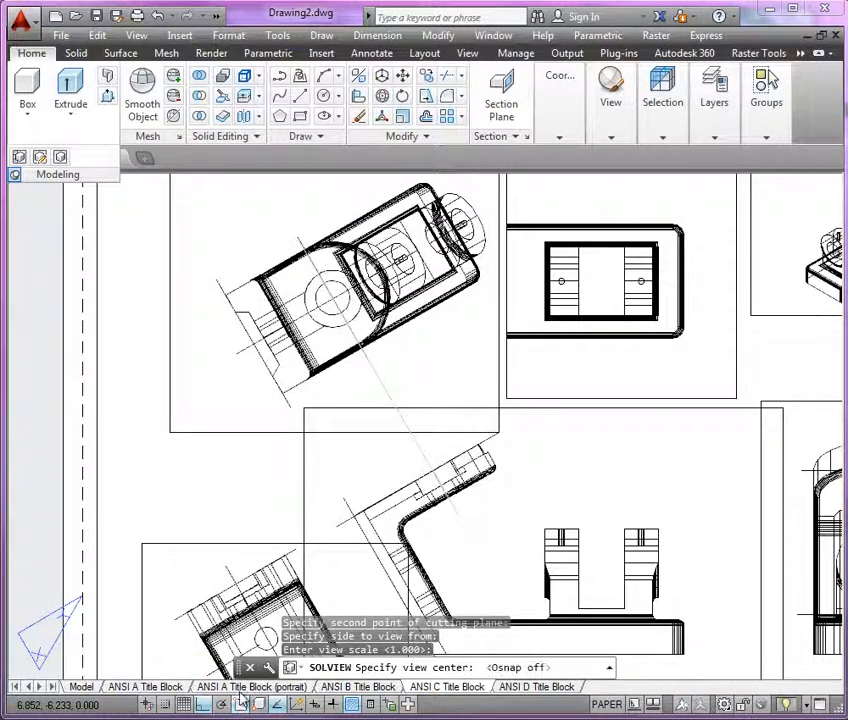
left_click(203, 381)
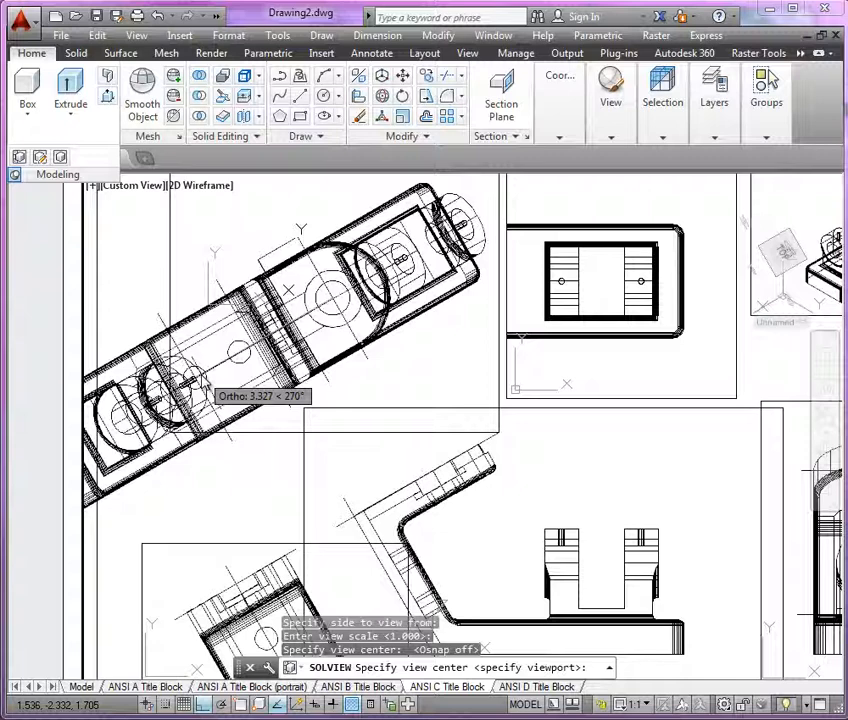
left_click(233, 359)
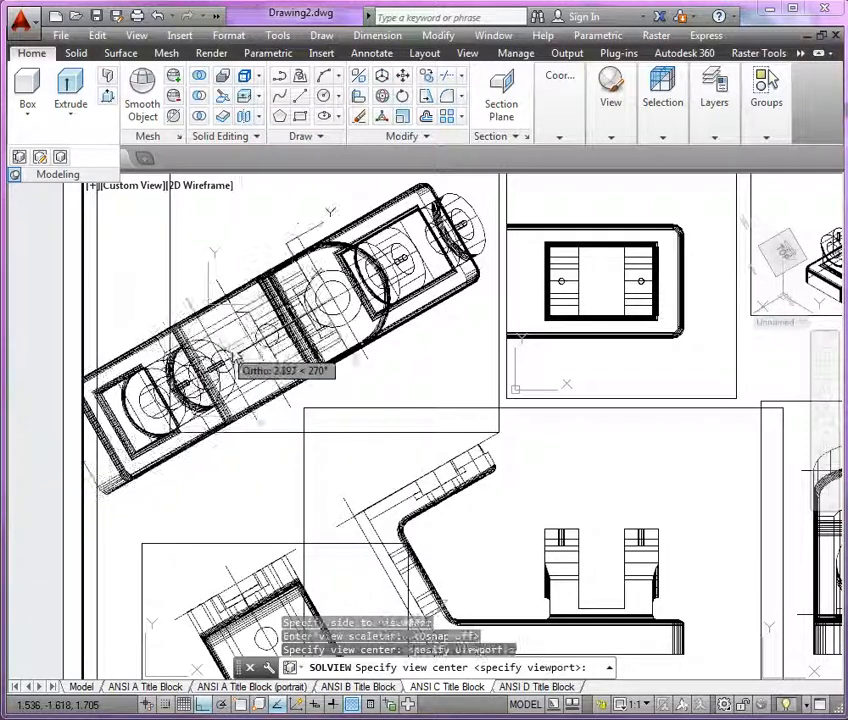
left_click(265, 344)
left_click(276, 337)
left_click(204, 370)
left_click(187, 377)
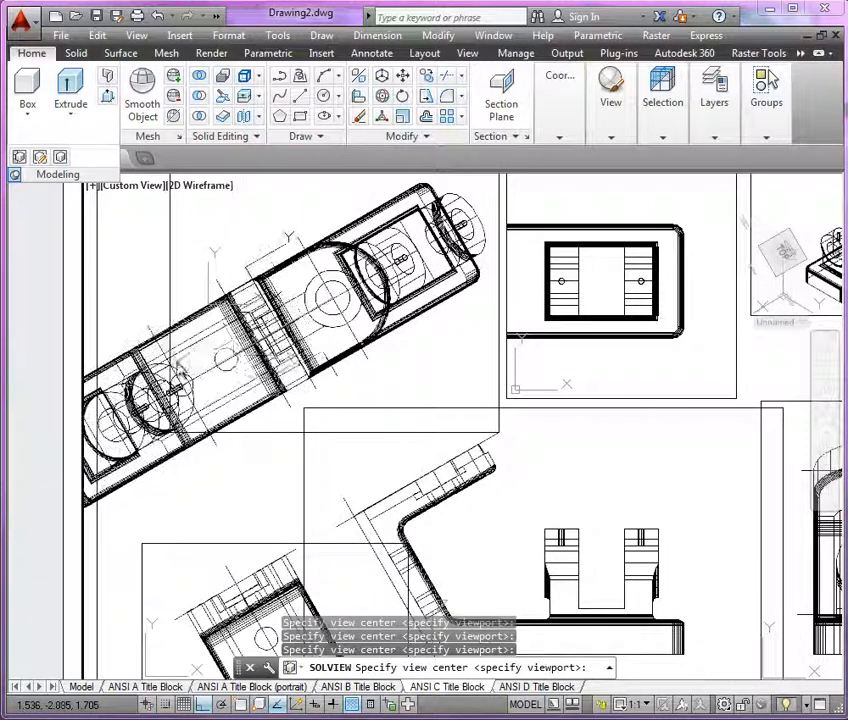
left_click(198, 366)
left_click(145, 396)
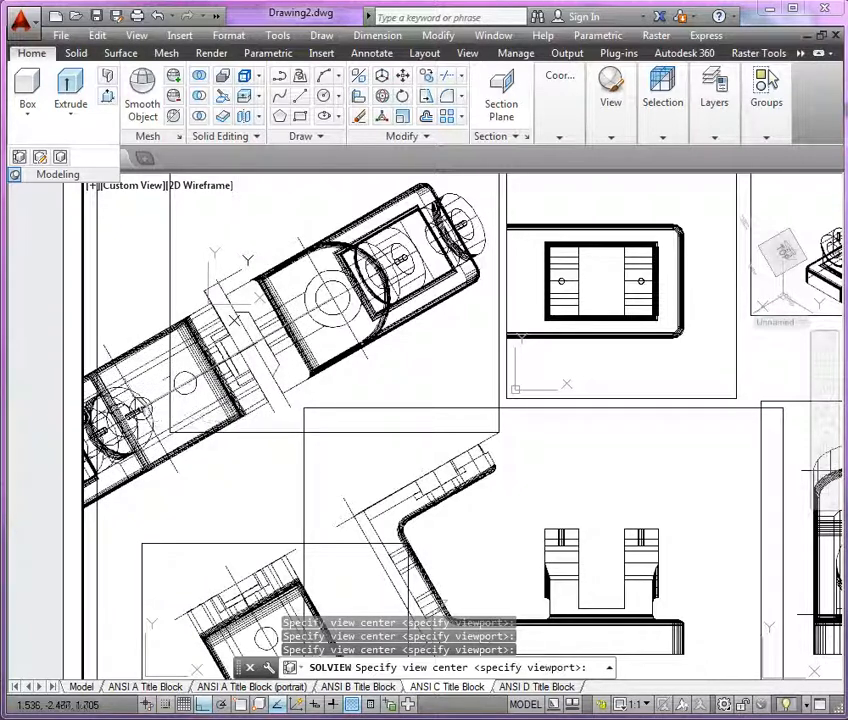
left_click(147, 410)
left_click(153, 432)
left_click(141, 441)
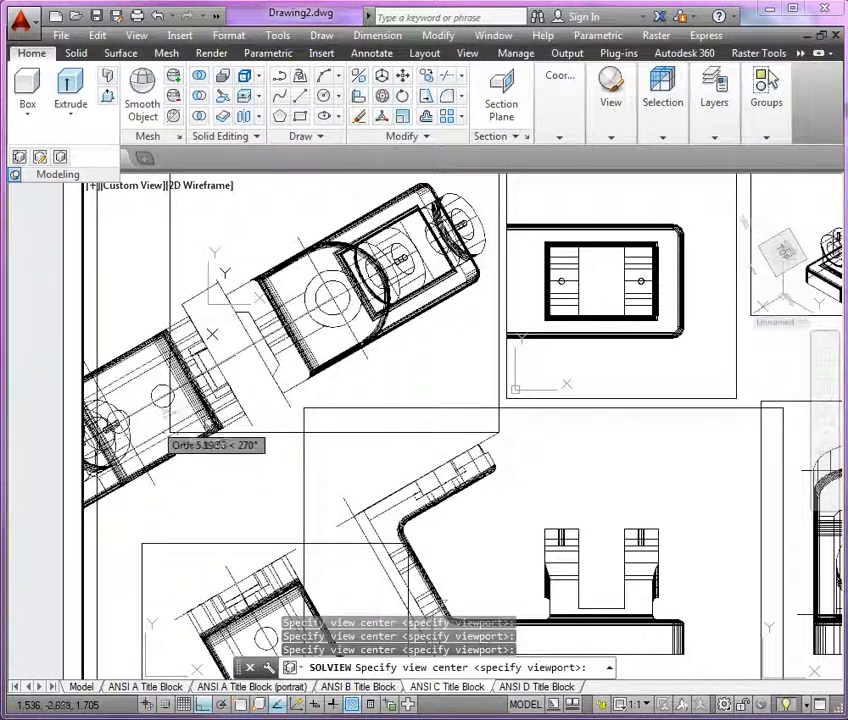
key("Return")
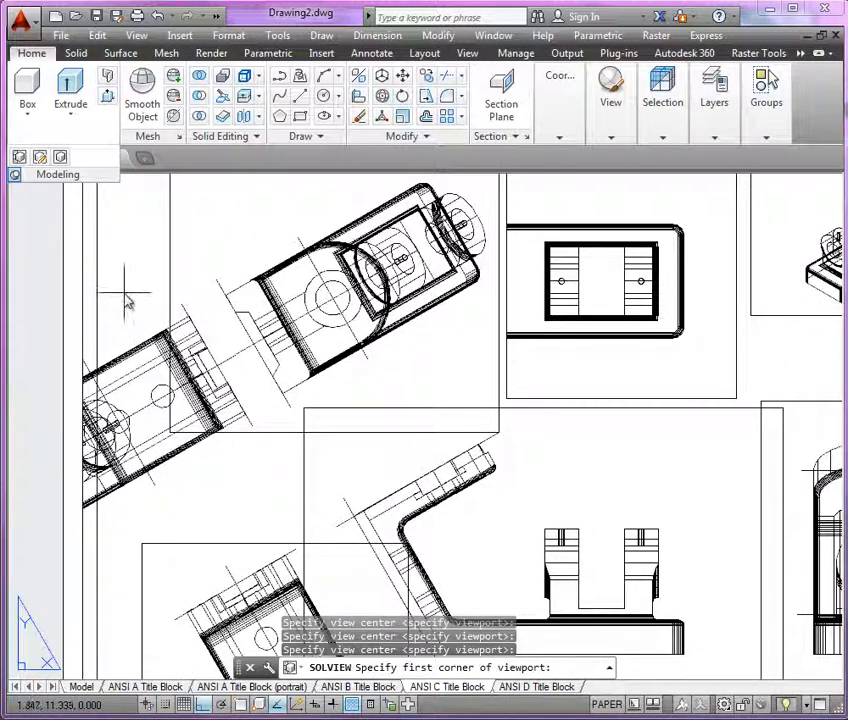
- Pick the section view's viewport corners, name the view SECT1, end SOLVIEW and return to paper space
left_click(130, 317)
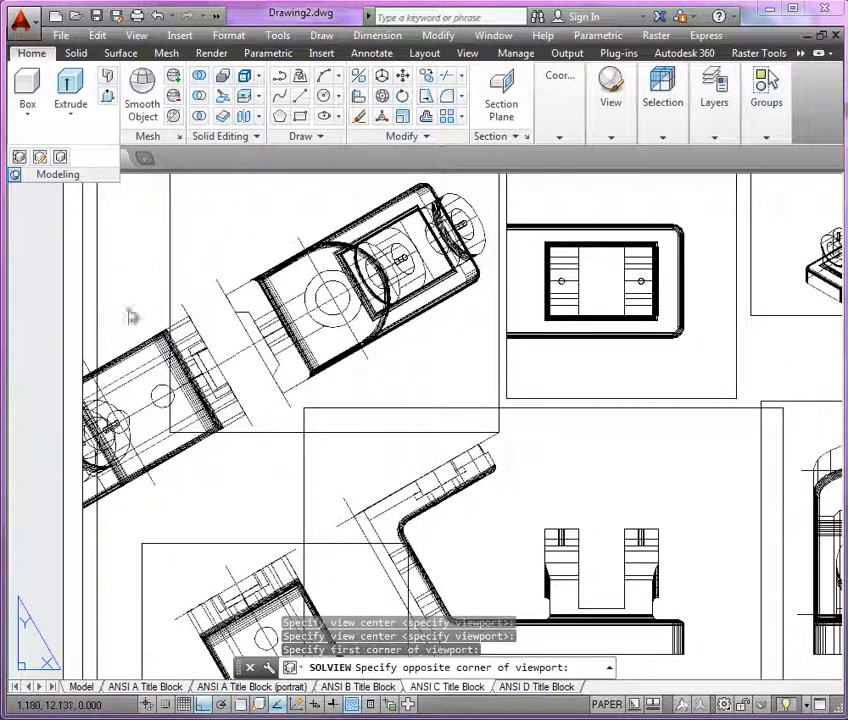
left_click(291, 502)
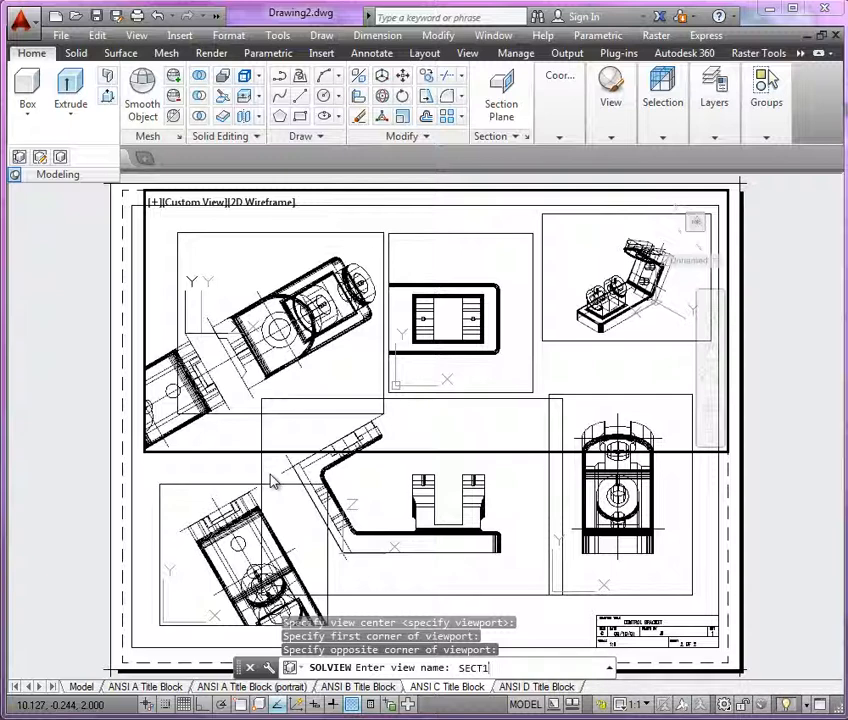
key("Return")
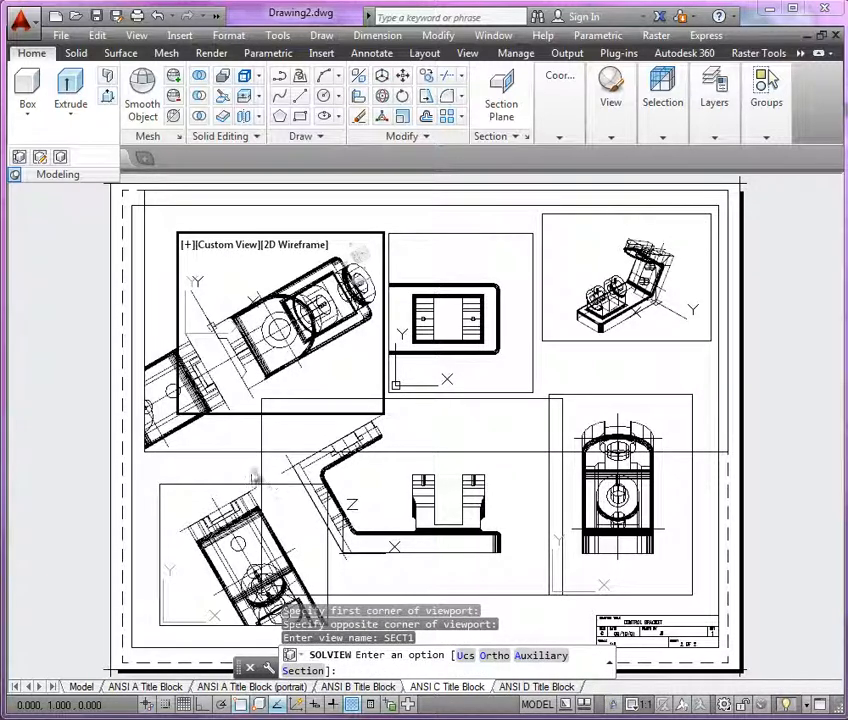
key("Escape")
double_click(175, 474)
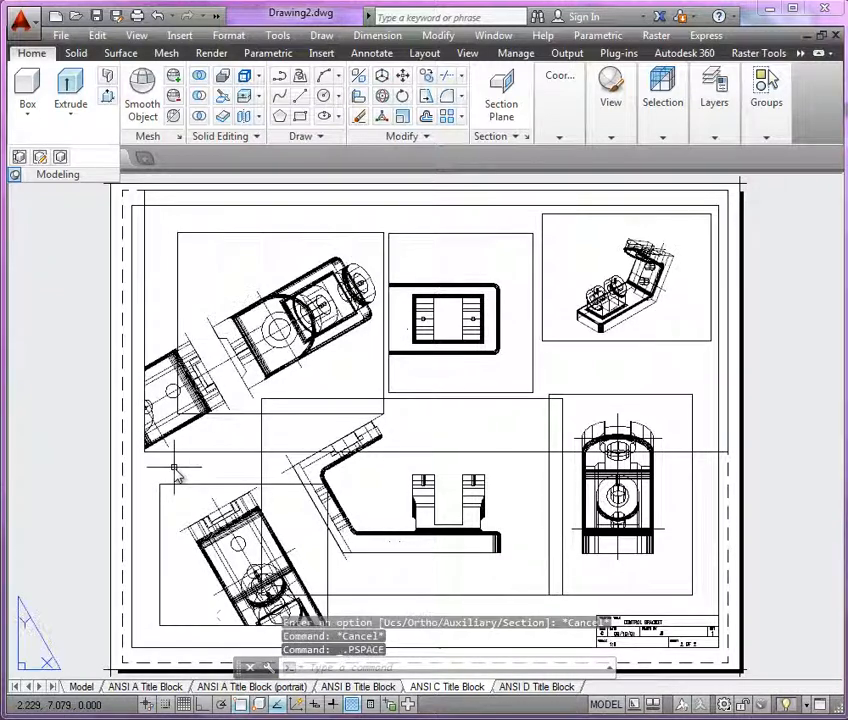
- Shrink the SECT1 viewport by stretching its upper-right corner down close around the section view
left_click(182, 452)
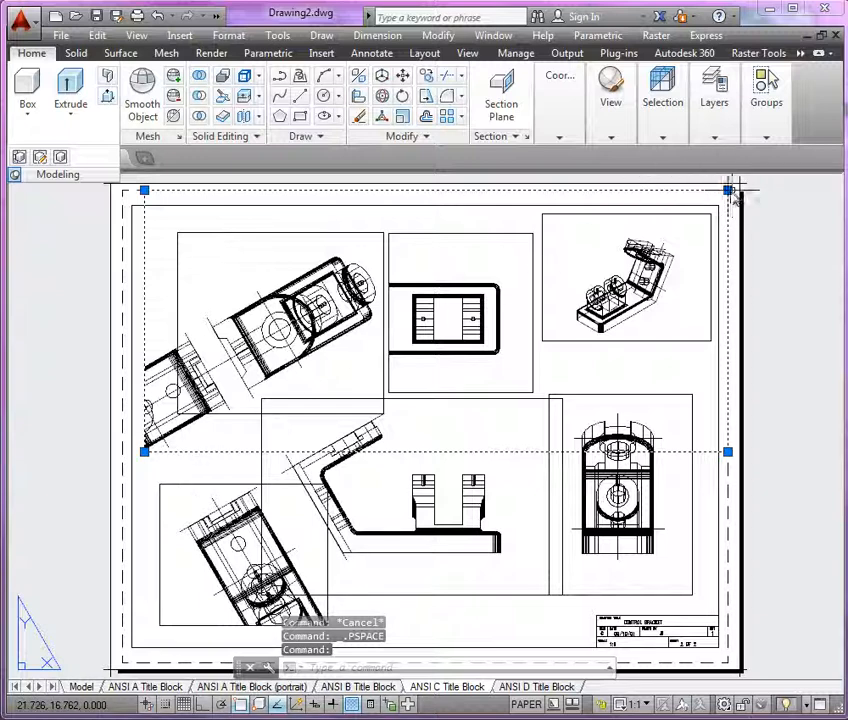
left_click(728, 189)
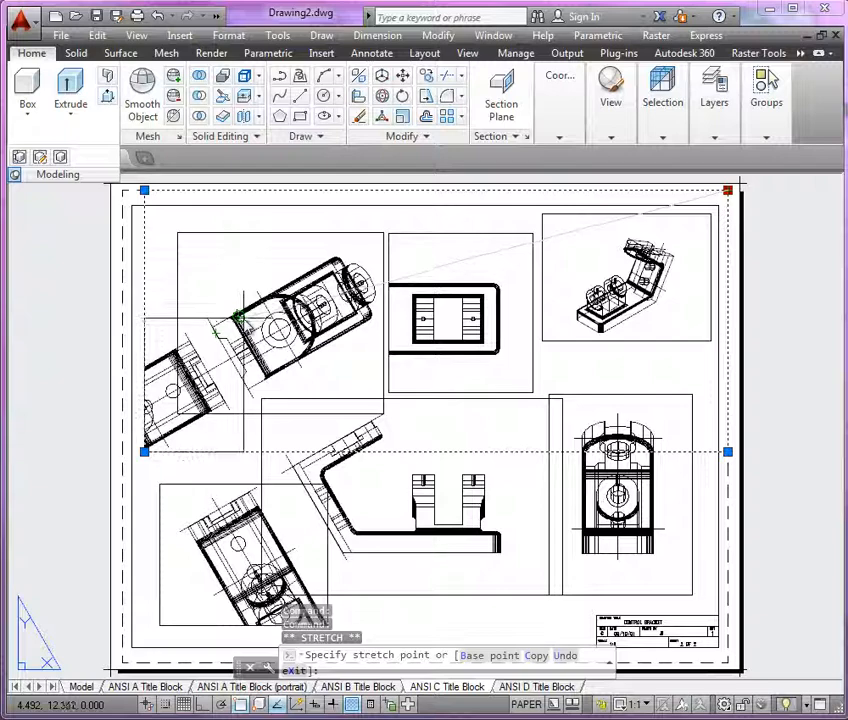
key("Escape")
key("Escape")
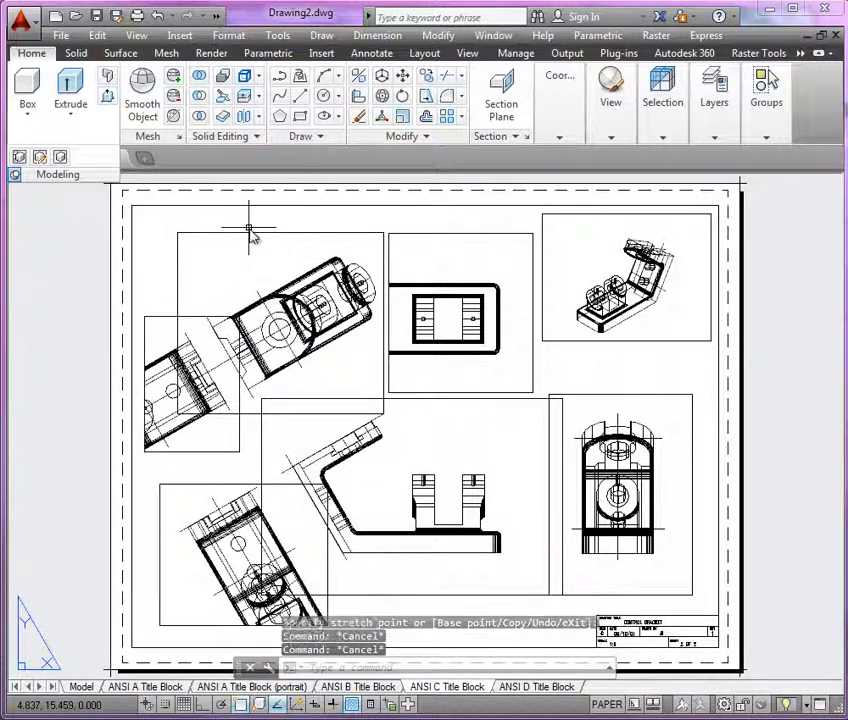
- Activate the viewport of the auxiliary view at the sheet's lower-left and start a SOLVIEW section view from it
middle_click_drag(296, 324, 297, 227)
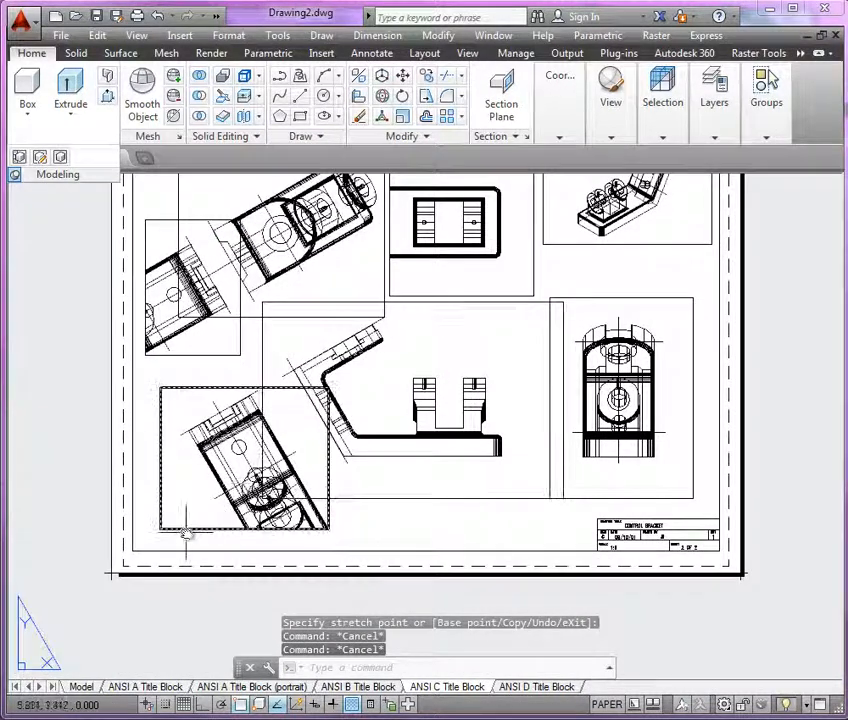
scroll(185, 533, "up", 4)
scroll(220, 502, "down", 2)
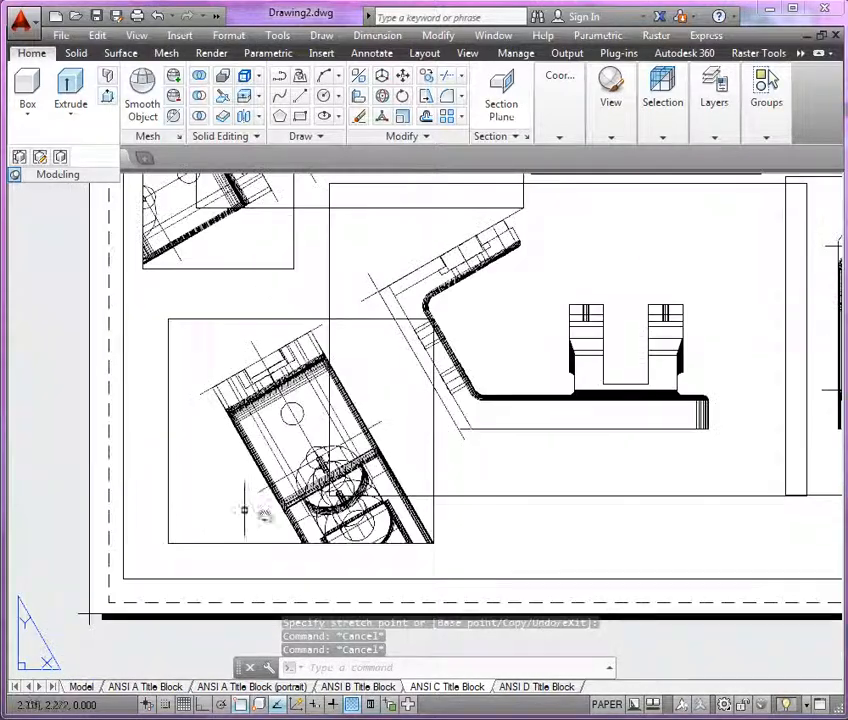
middle_click_drag(244, 510, 209, 477)
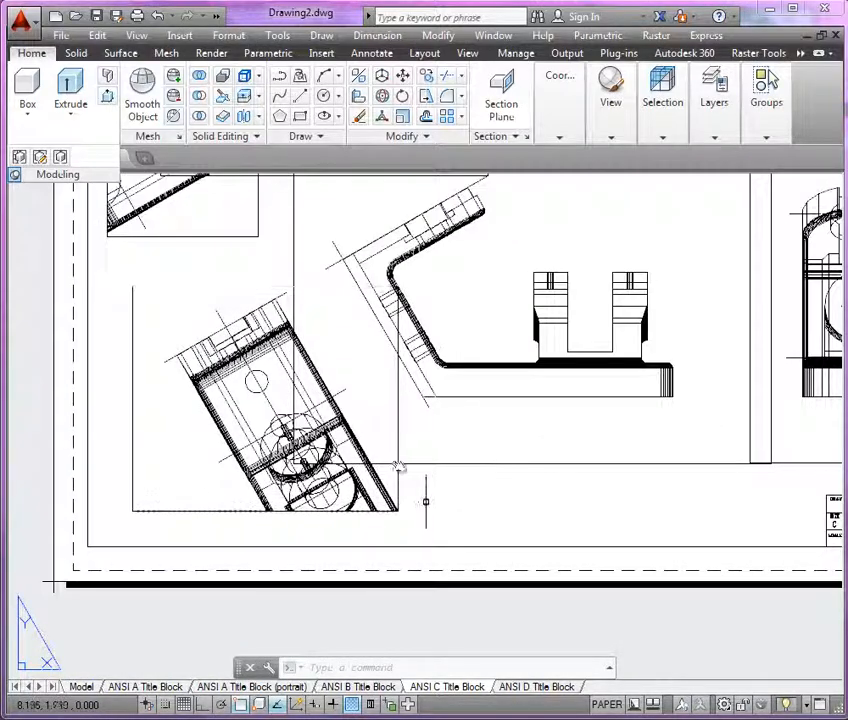
double_click(345, 373)
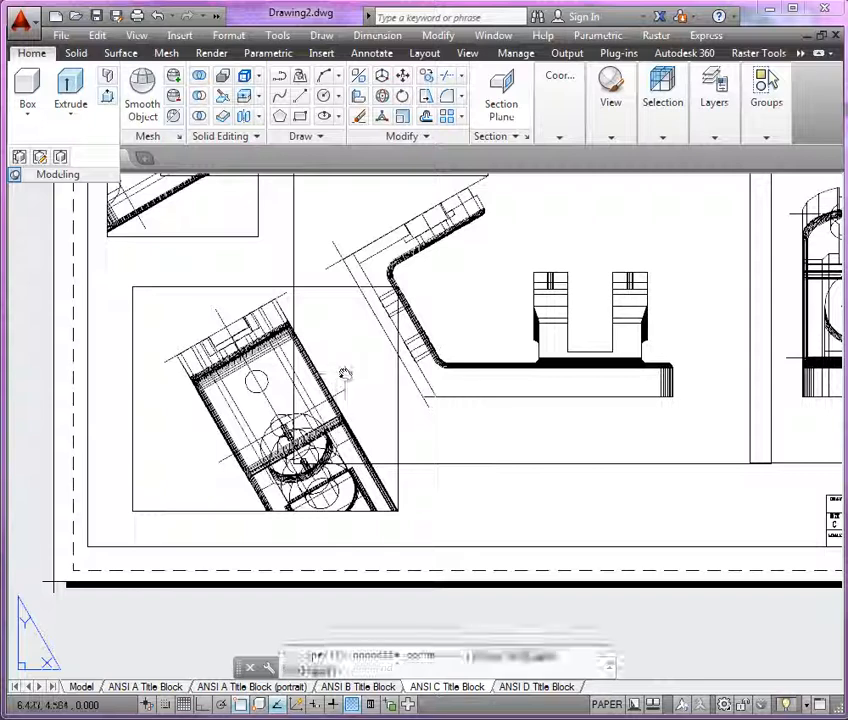
left_click(207, 316)
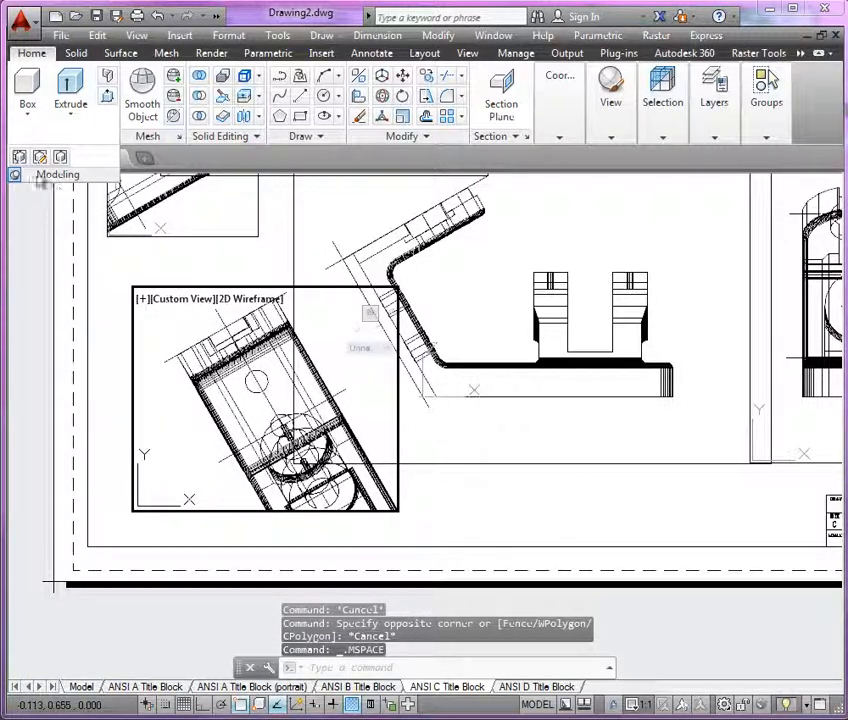
left_click(19, 157)
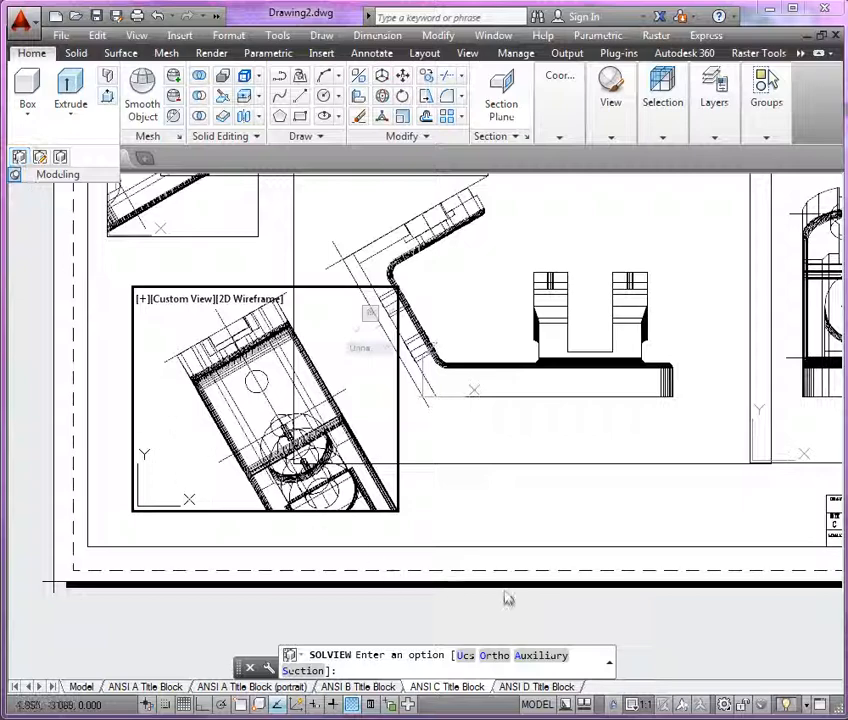
left_click(300, 670)
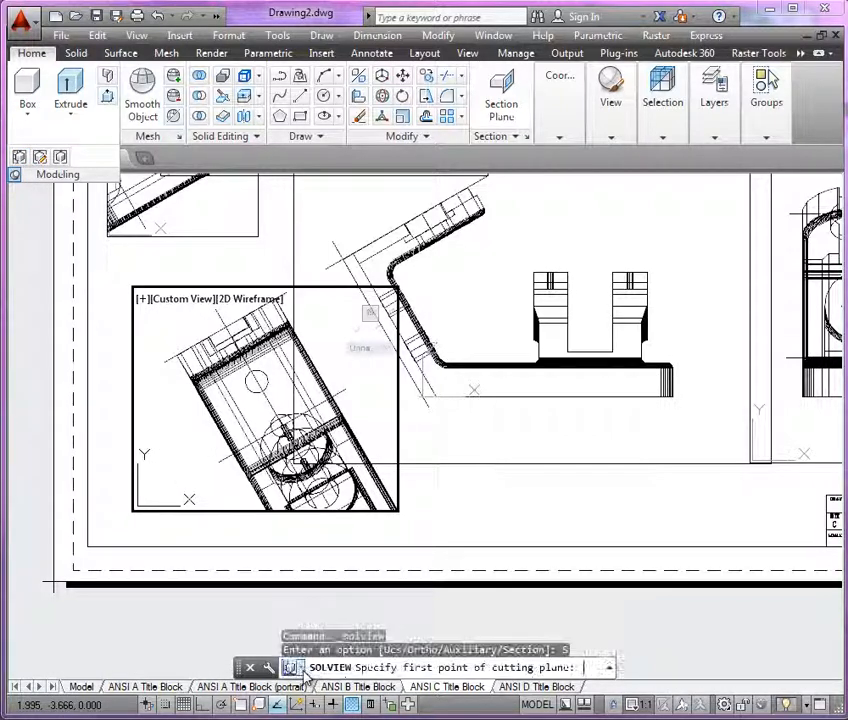
- With Endpoint snap on, define the cutting plane by the lower crosswise centre line's endpoints, view it from the lower-right side and accept scale 1.000
left_click(239, 707)
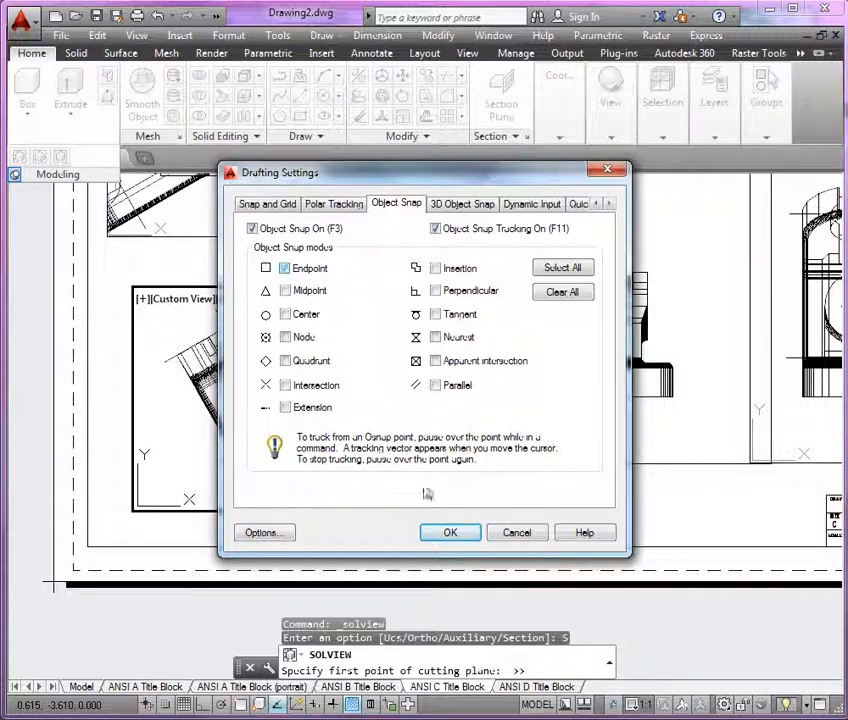
left_click(452, 534)
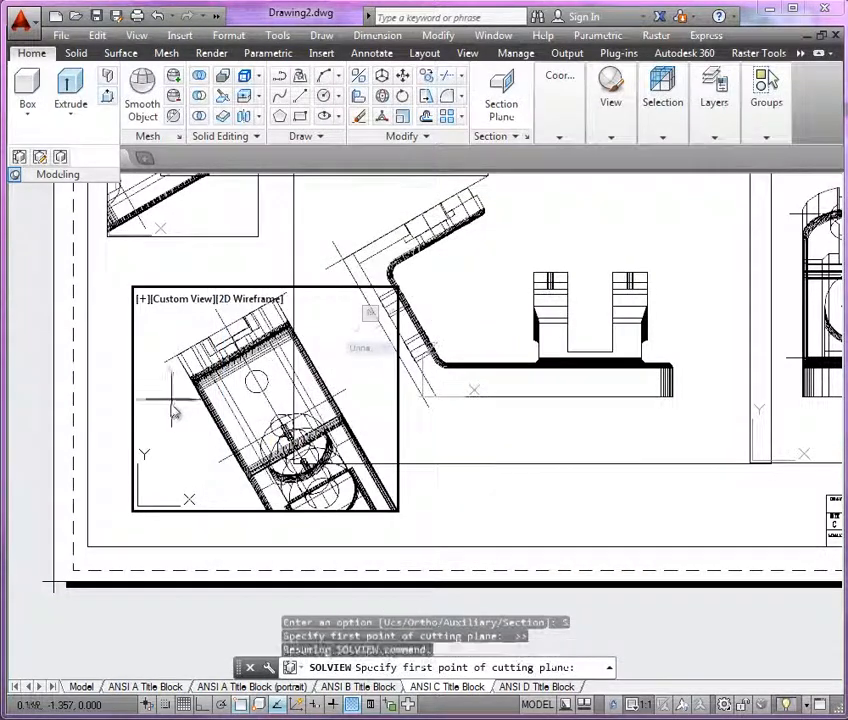
left_click(218, 463)
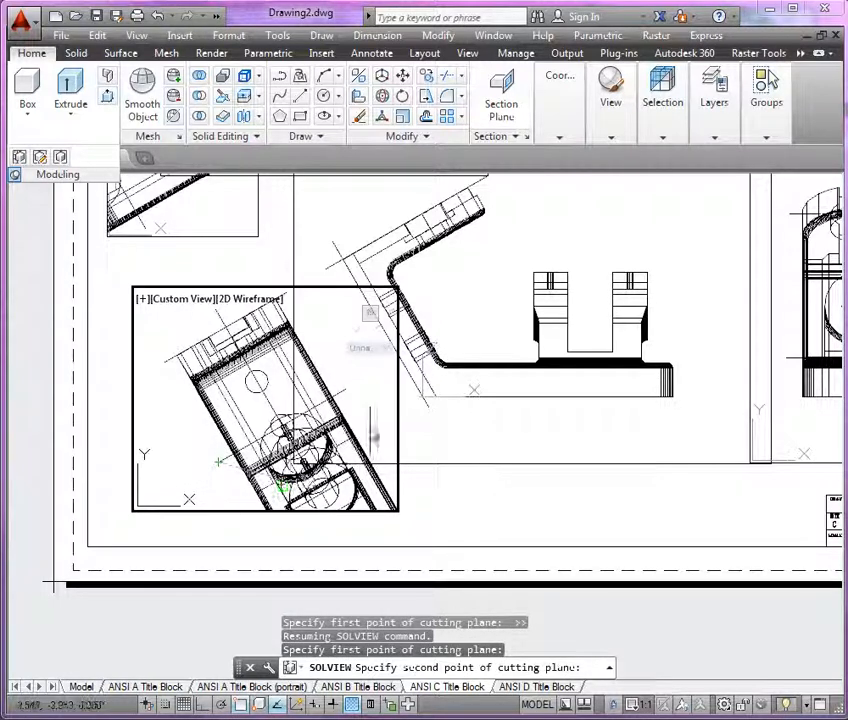
left_click(345, 390)
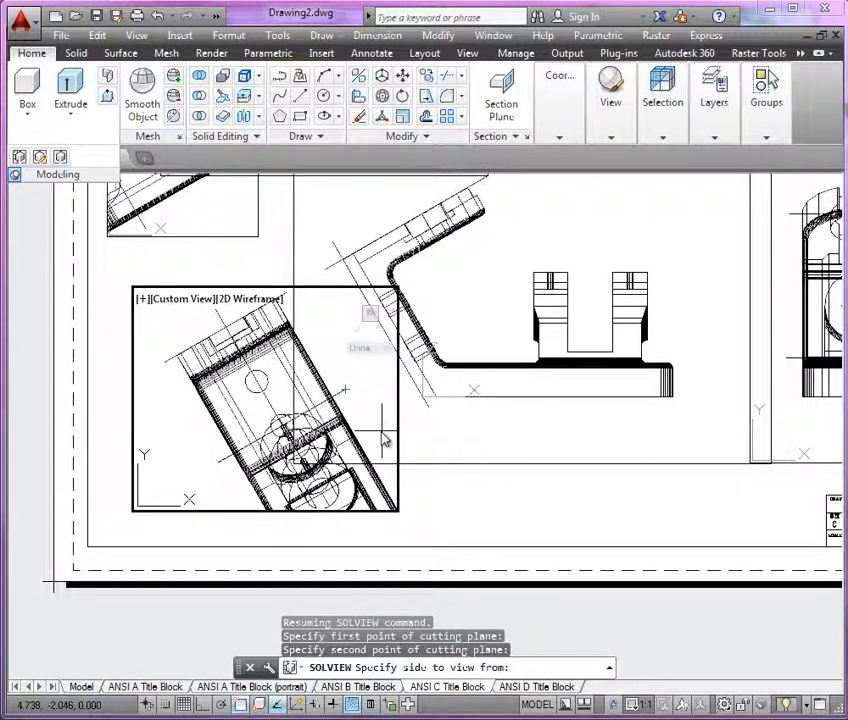
key("Return")
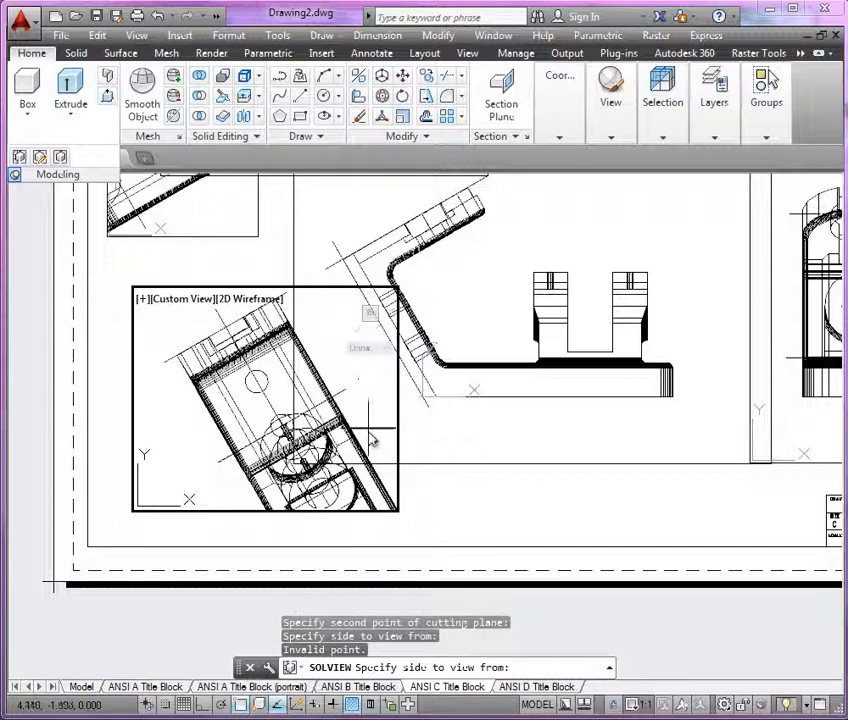
left_click(377, 446)
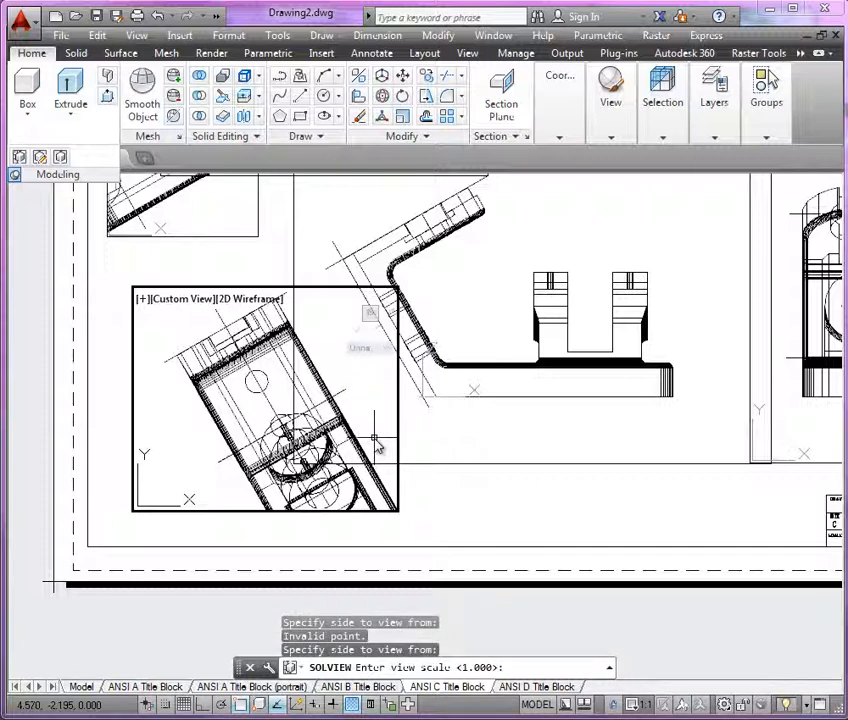
key("Return")
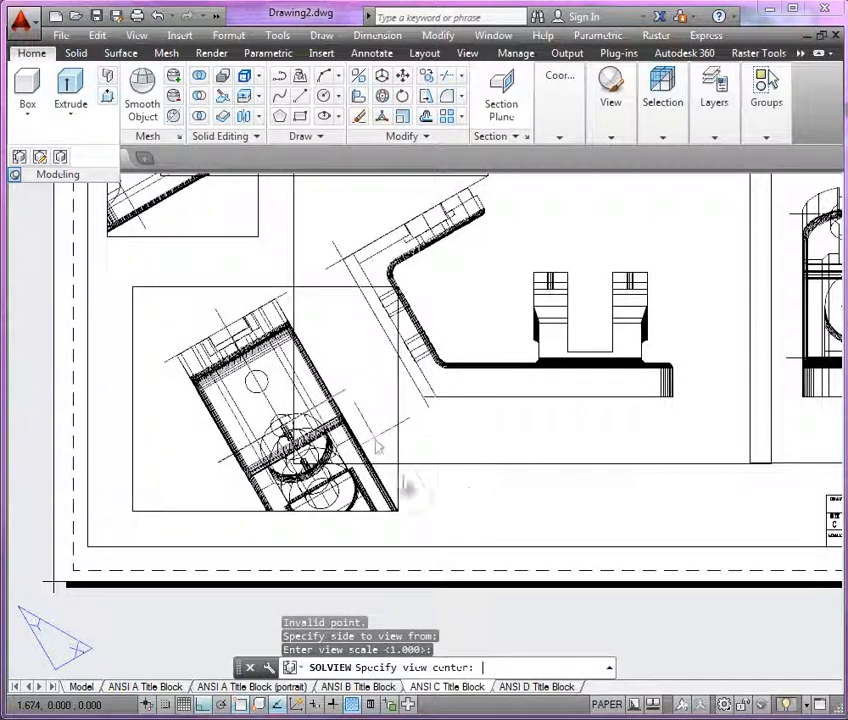
- Shift the section view's centre along the projection line until it sits just beyond the auxiliary view's lower-right end, and accept the position
left_click(443, 519)
left_click(465, 543)
left_click(467, 547)
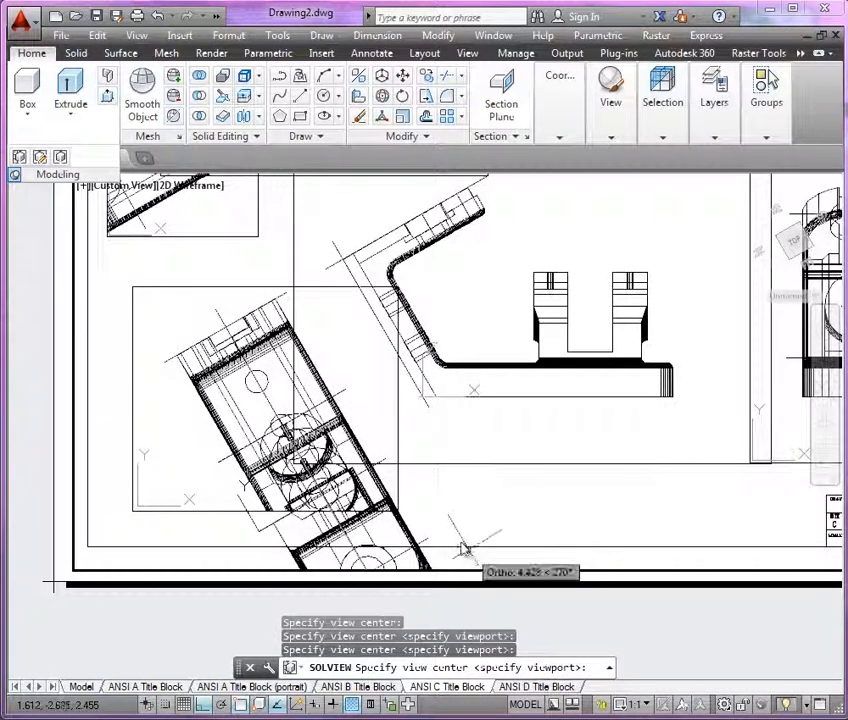
left_click(407, 465)
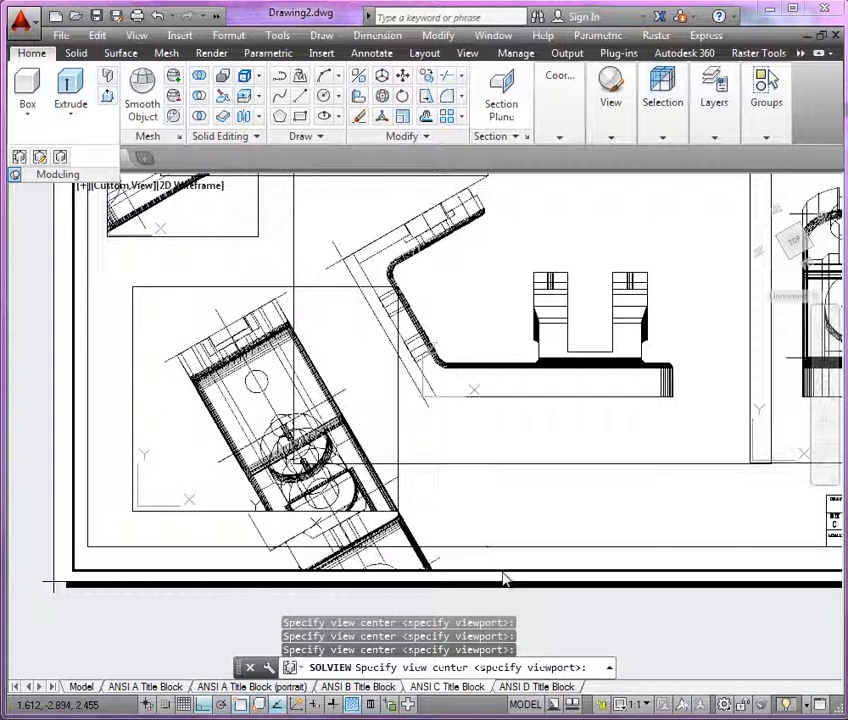
left_click(455, 543)
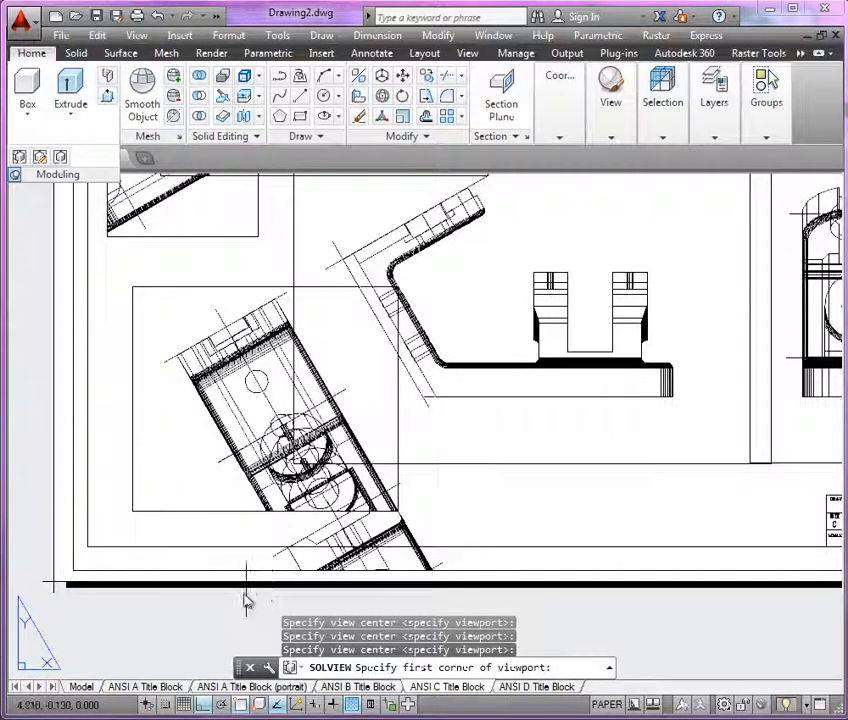
- Switch object snap off, pick the section view's viewport corners, name the view SECT2 and end SOLVIEW
left_click(241, 704)
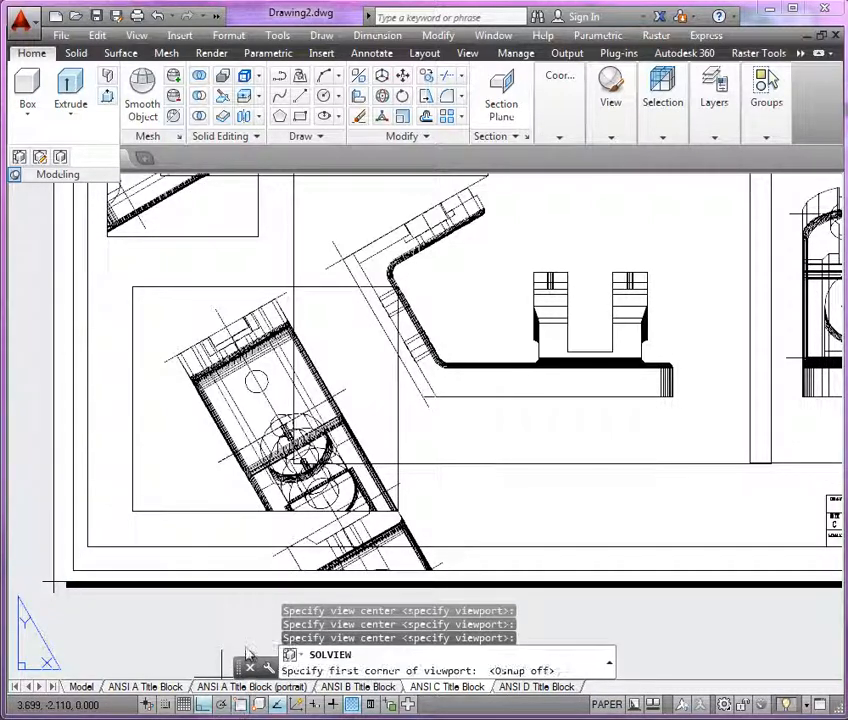
left_click(260, 608)
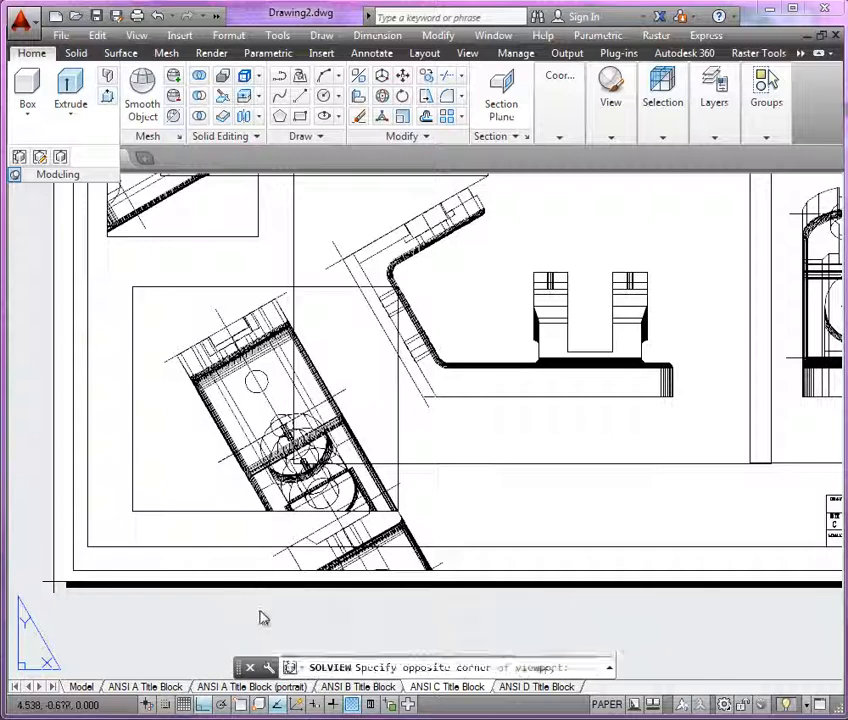
left_click(489, 478)
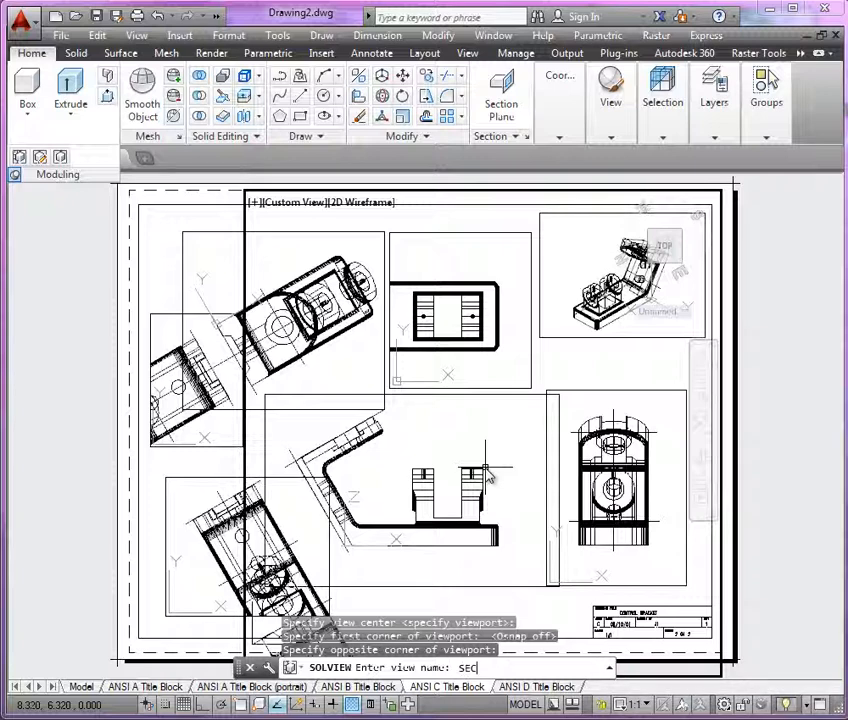
key("Return")
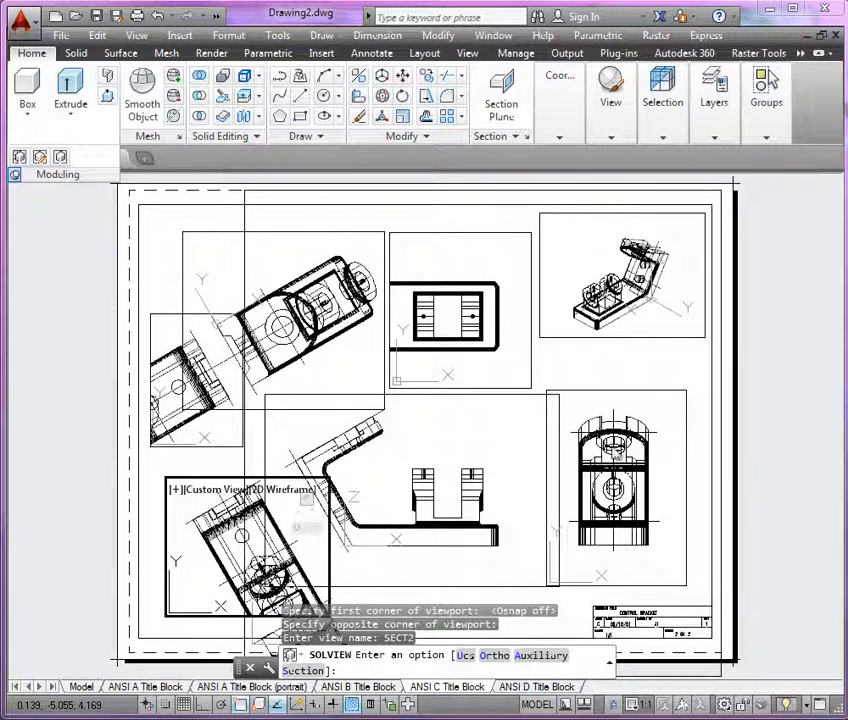
key("Escape")
key("Escape")
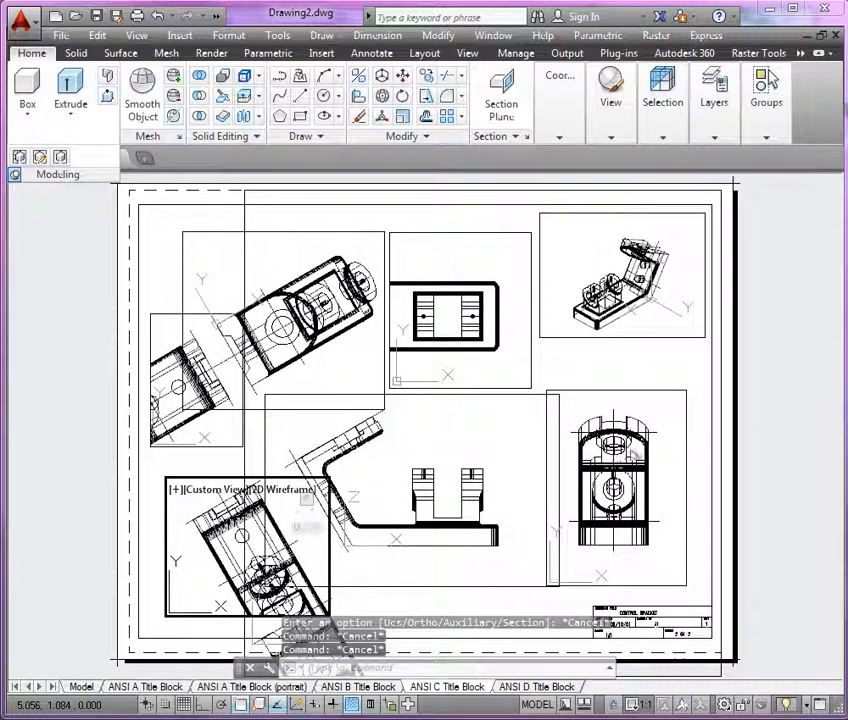
- Return to paper space and shrink the SECT2 viewport by stretching its upper-right corner close to the section view and raising its lower-right corner slightly
double_click(730, 445)
scroll(605, 252, "down", 2)
middle_click_drag(591, 274, 576, 283)
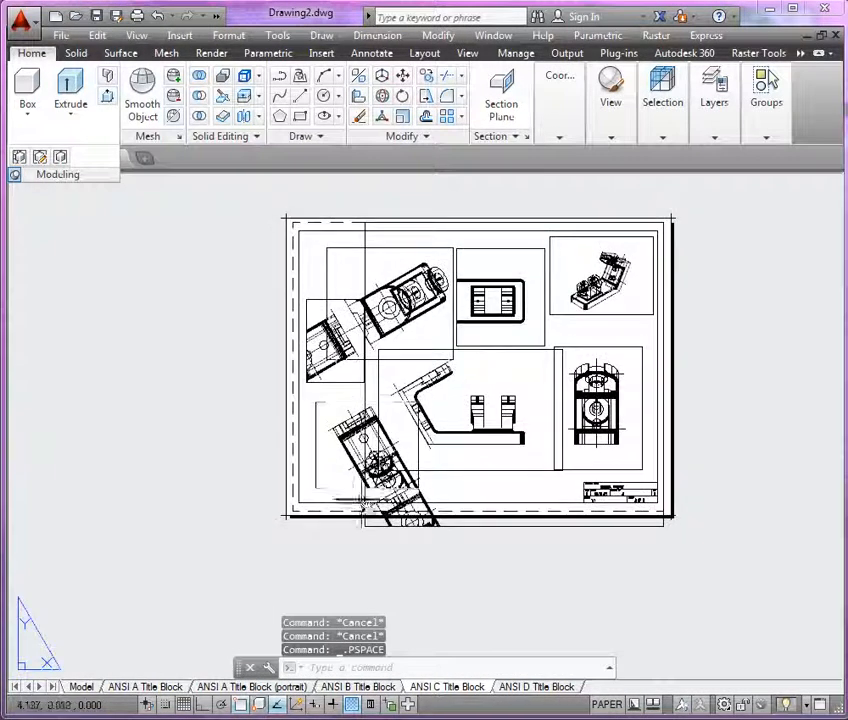
left_click(373, 526)
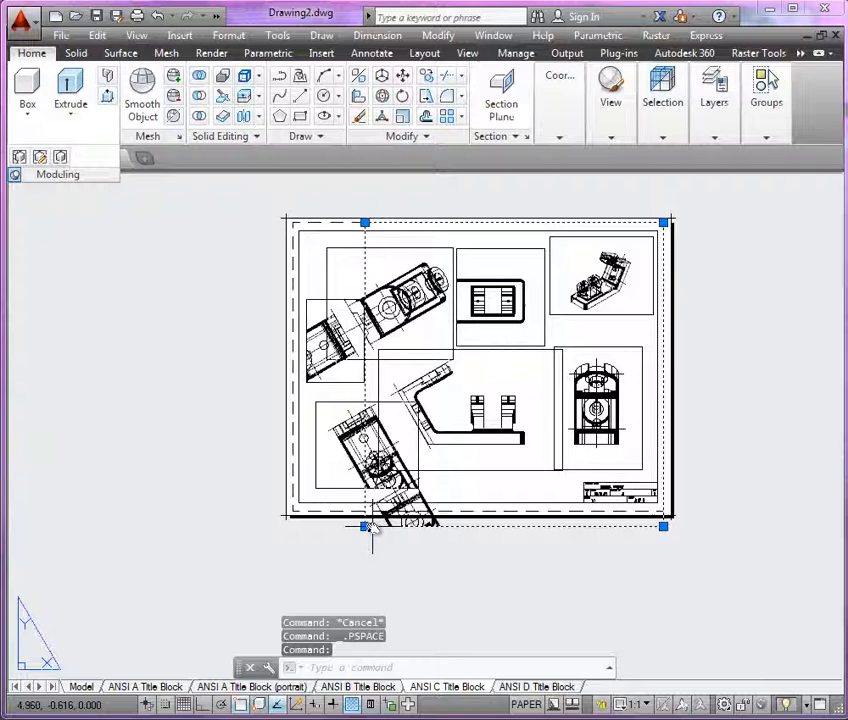
left_click(663, 222)
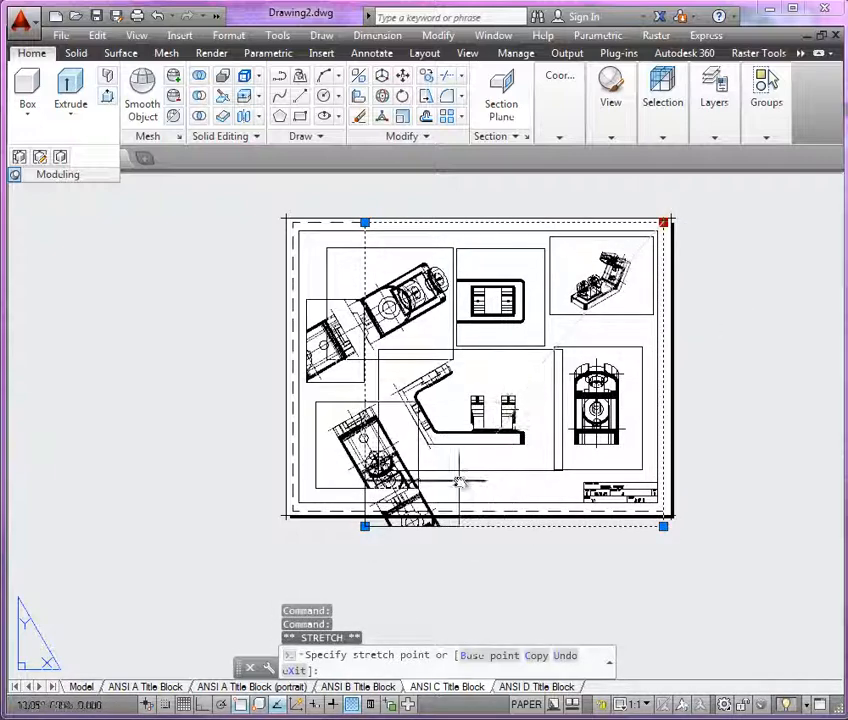
scroll(458, 479, "up", 4)
left_click(419, 446)
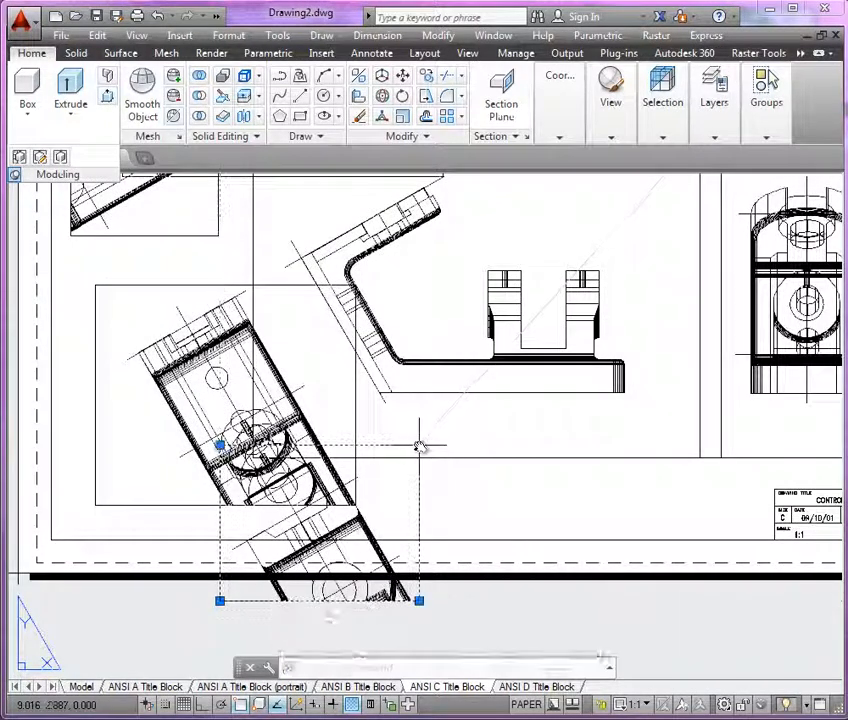
left_click(419, 600)
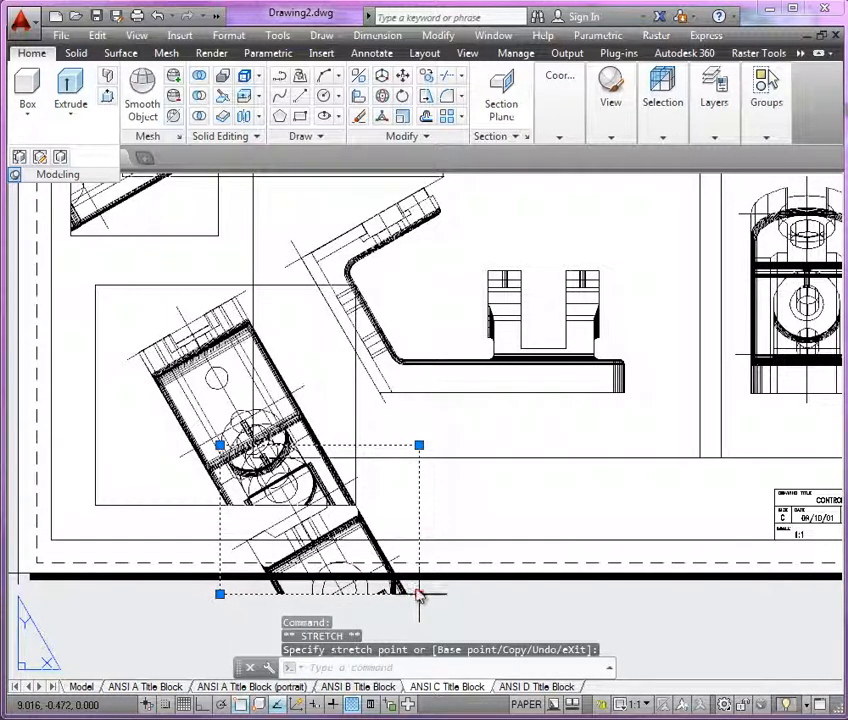
key("Escape")
scroll(300, 500, "down", 3)
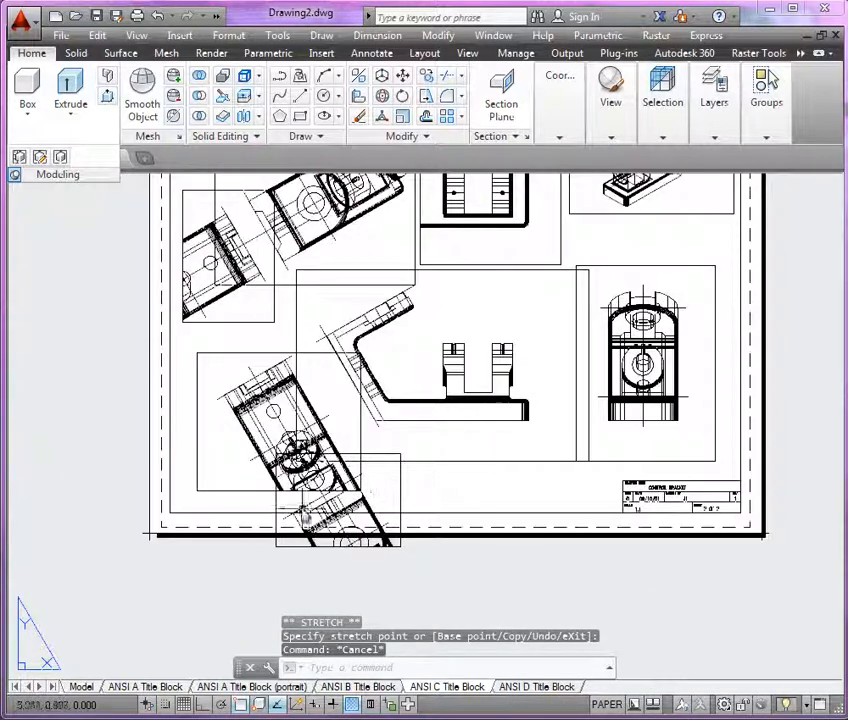
scroll(275, 520, "up", 3)
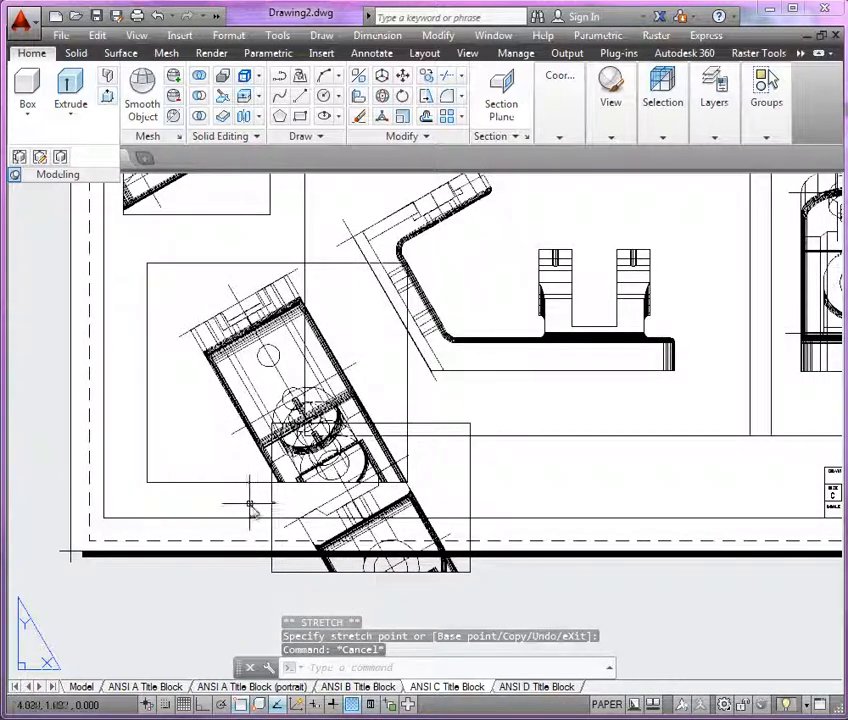
scroll(293, 503, "down", 5)
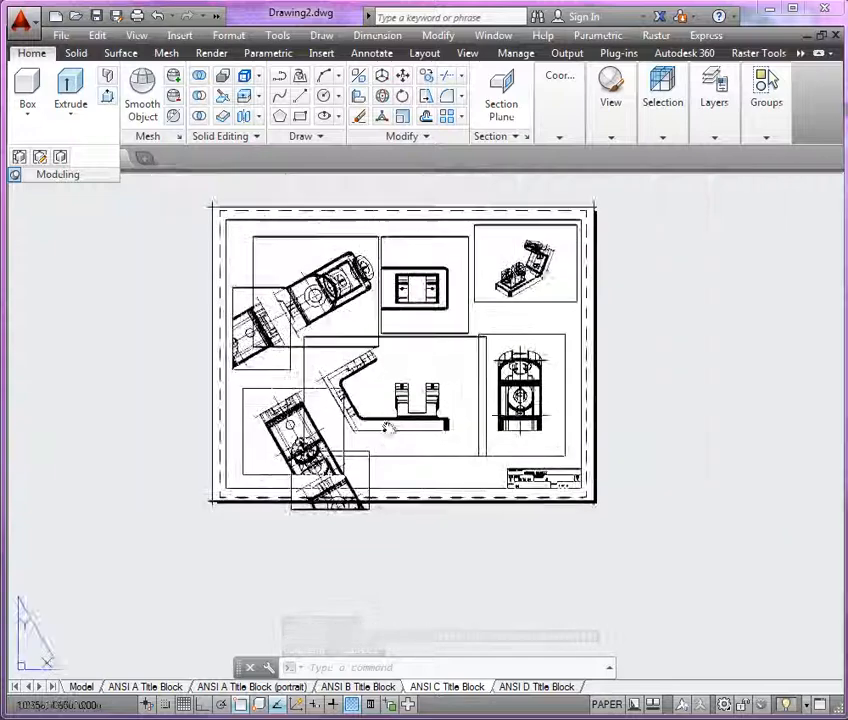
scroll(425, 440, "up", 3)
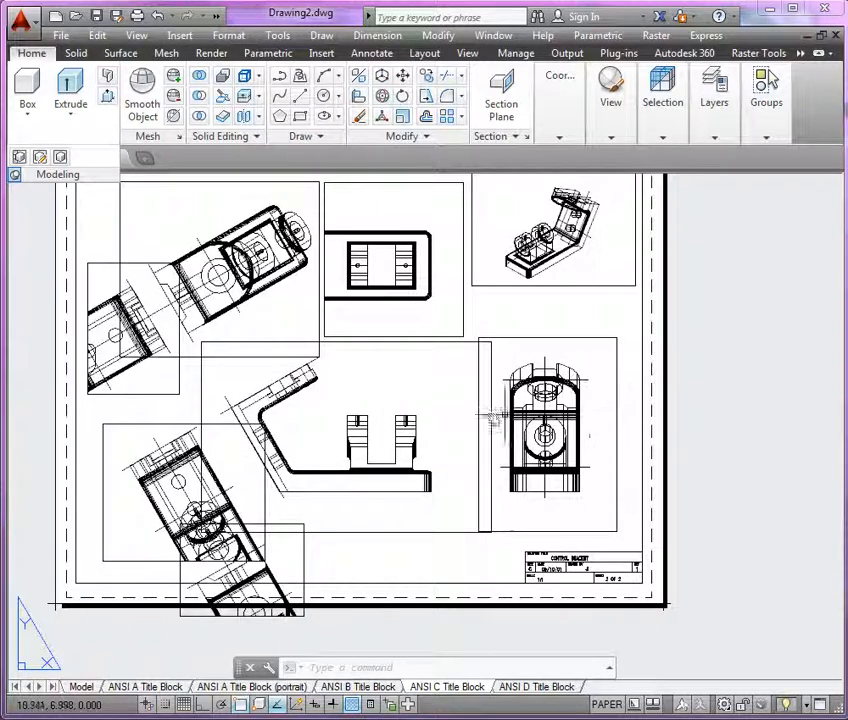
middle_click_drag(488, 418, 541, 443)
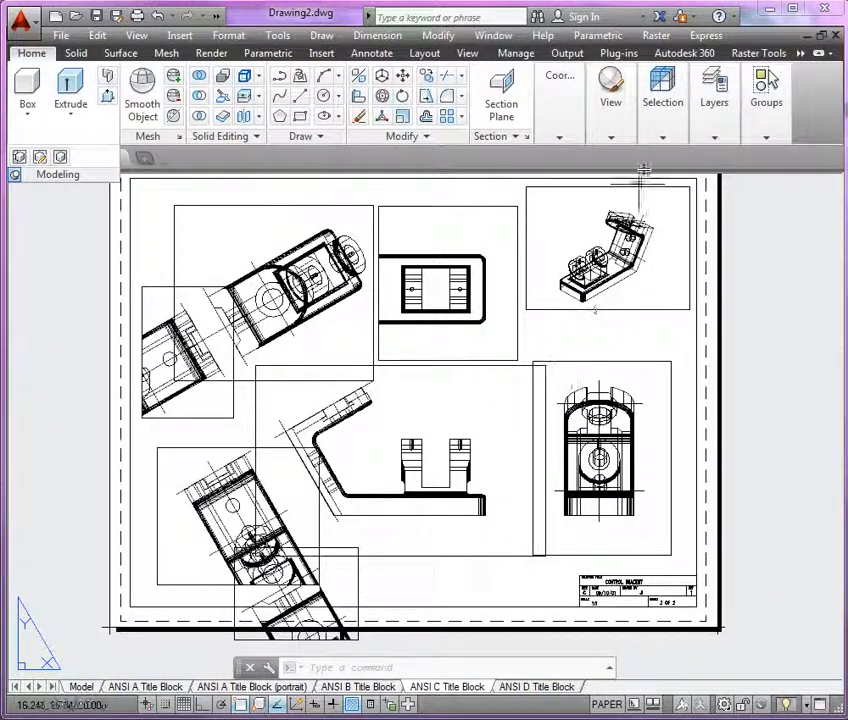
- Open the Layer Properties Manager and enlarge it to show more layers and property columns
left_click(714, 100)
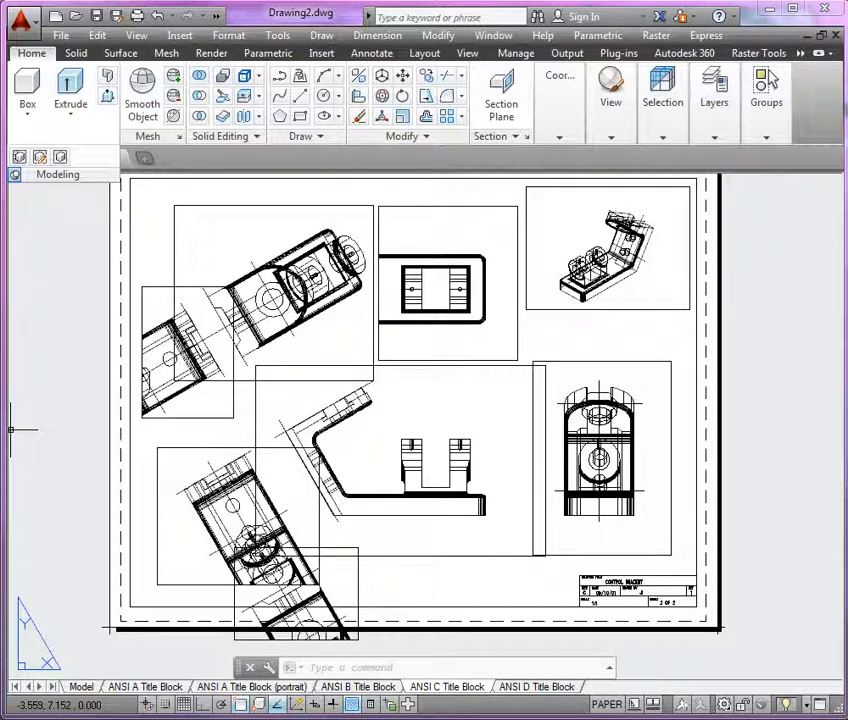
left_click_drag(0, 256, 680, 250)
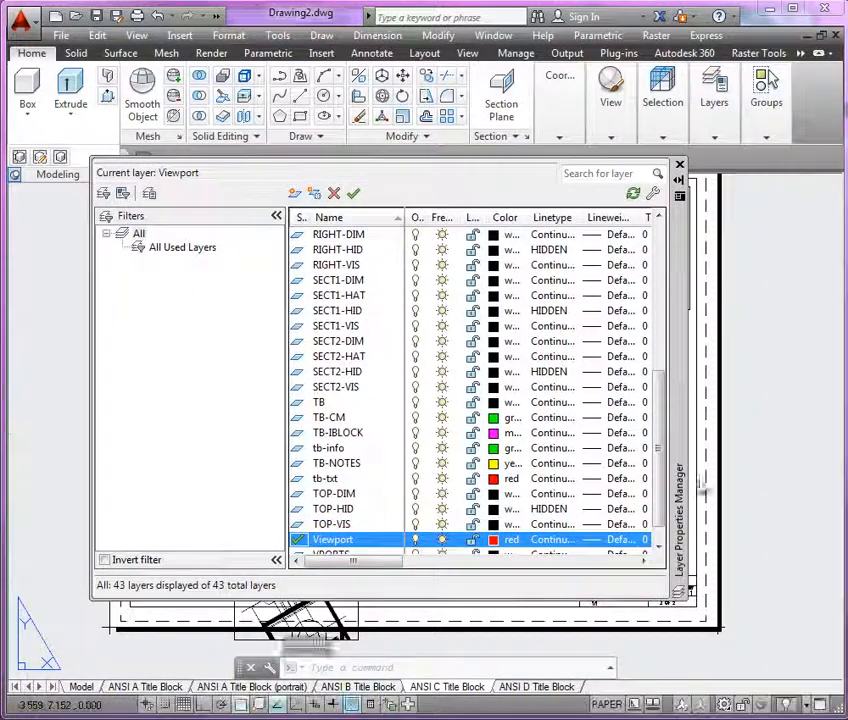
left_click_drag(686, 598, 761, 643)
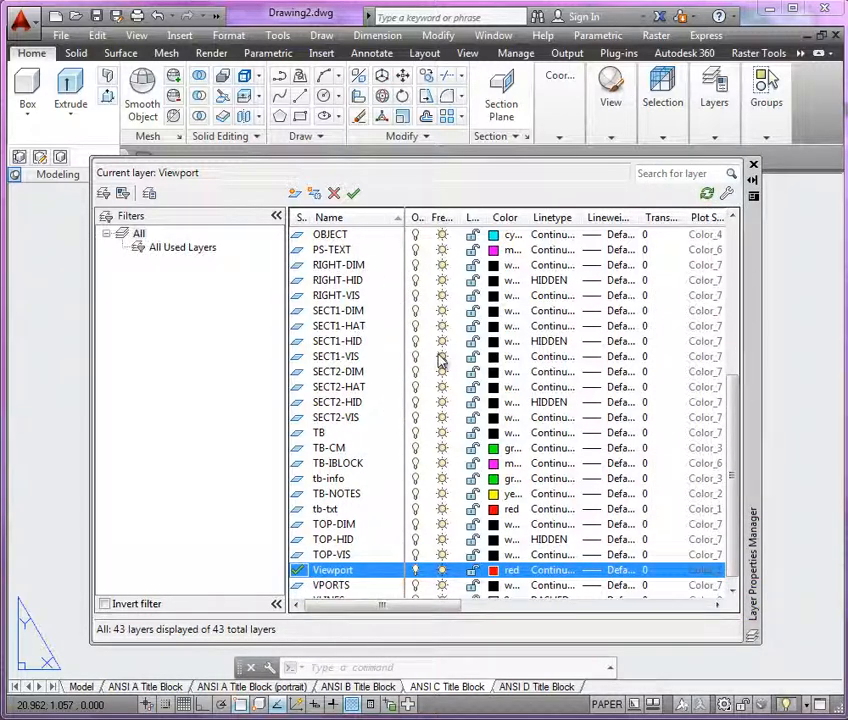
- Create a layer property filter named VISIBLE that matches layer names with *VIS
scroll(735, 360, "up", 5)
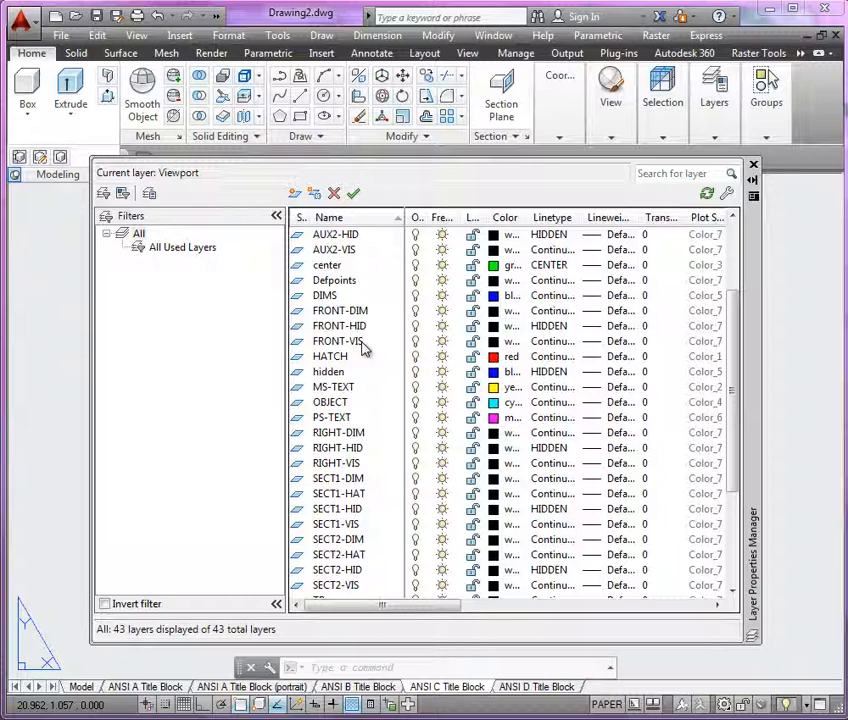
left_click(104, 194)
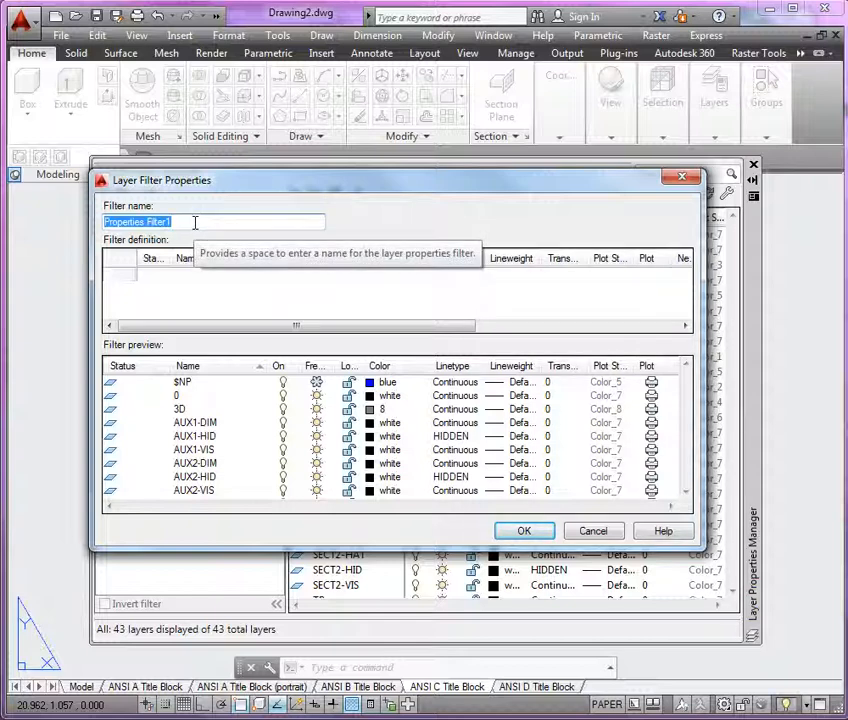
type("VISIBLE")
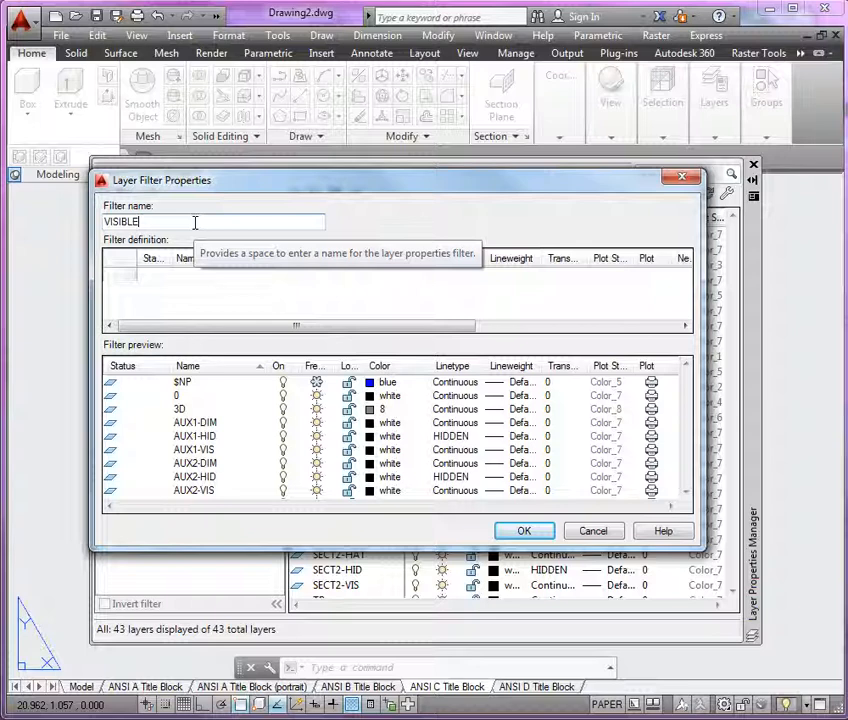
left_click(194, 278)
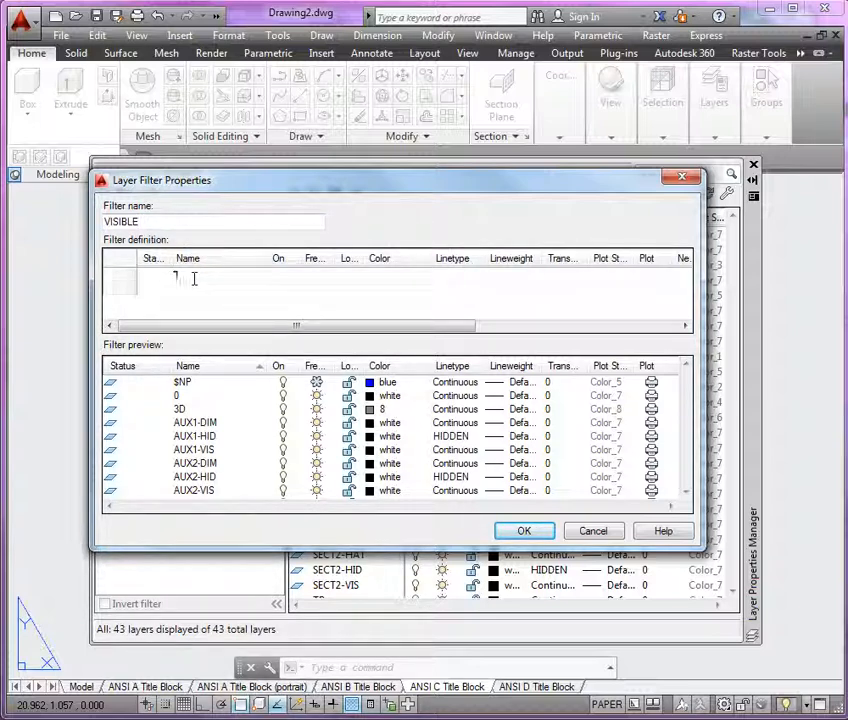
type("*VIS")
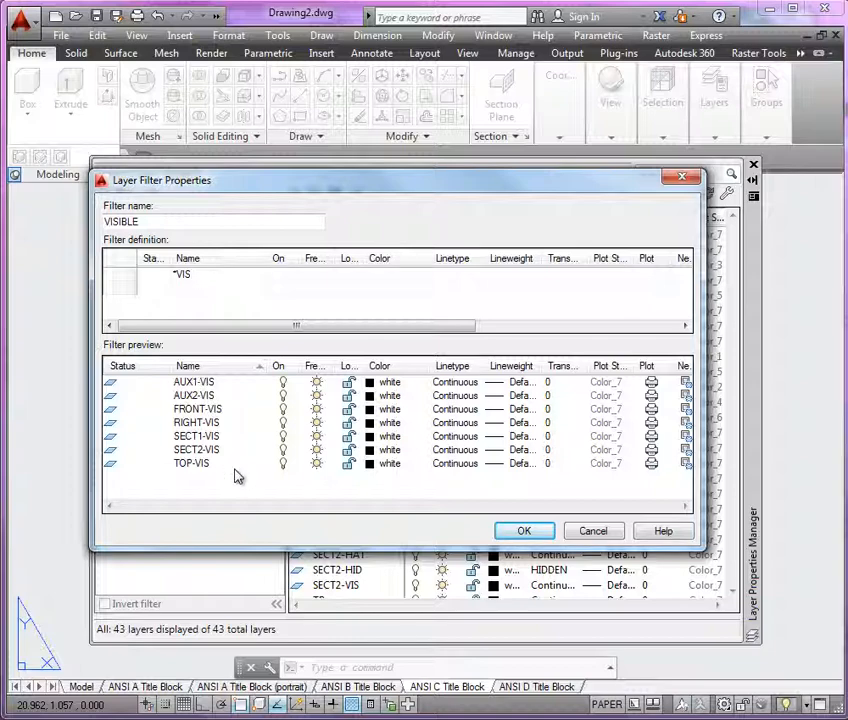
left_click(519, 529)
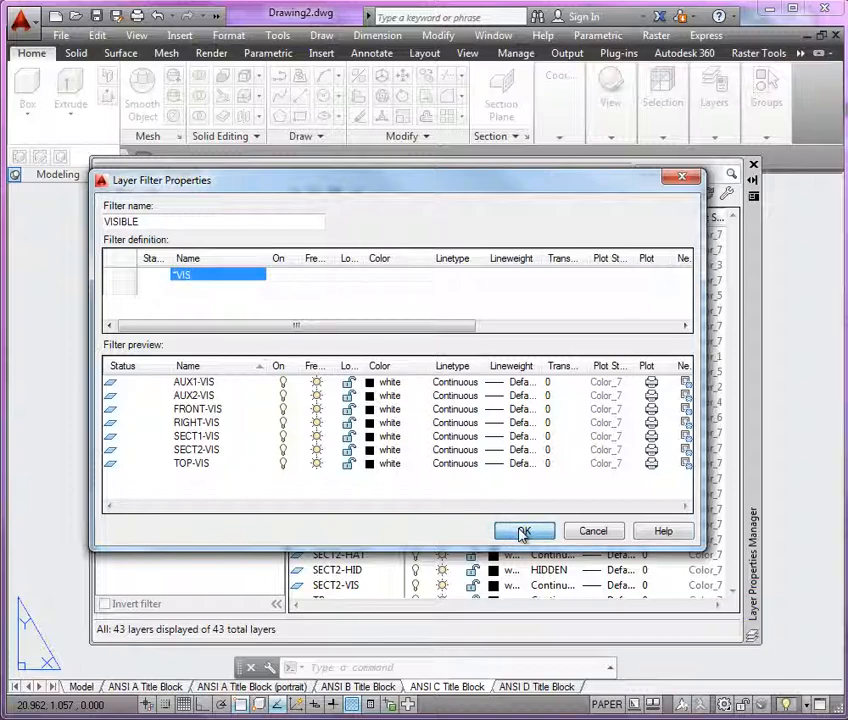
left_click(521, 531)
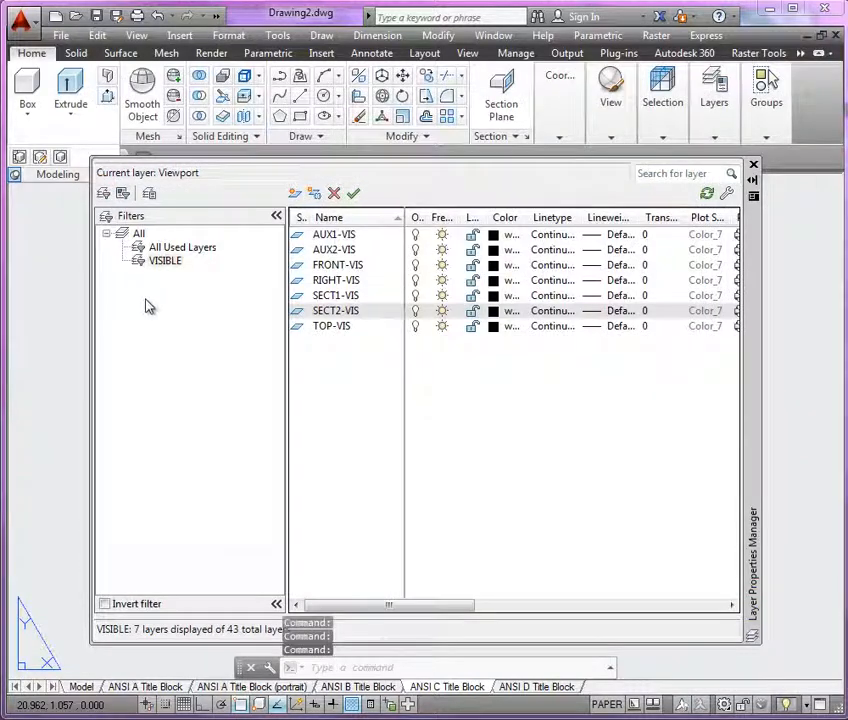
- Create a layer property filter named HIDDEN that matches layer names with *HID
left_click(104, 193)
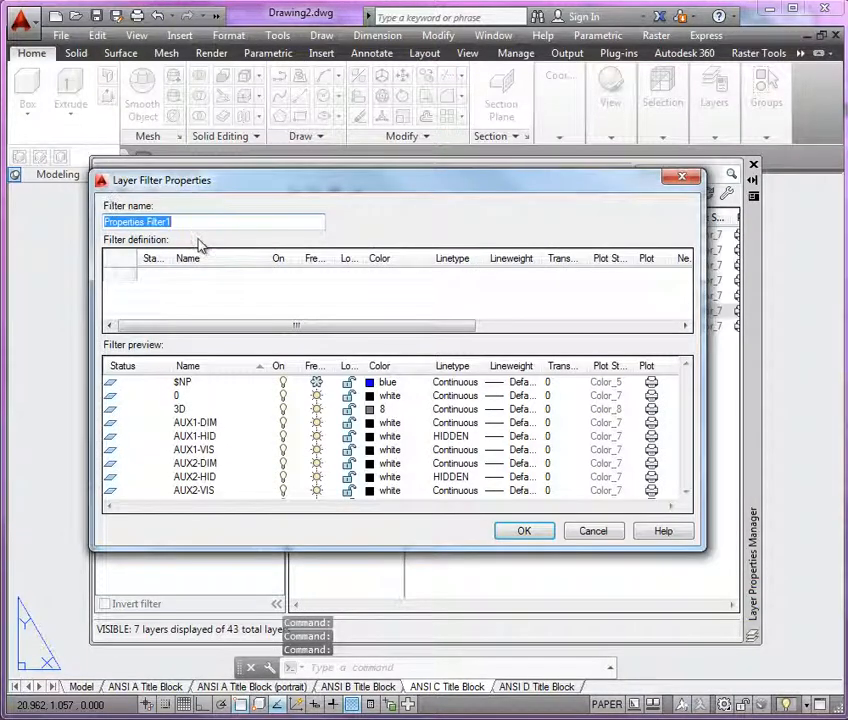
type("HIDDE")
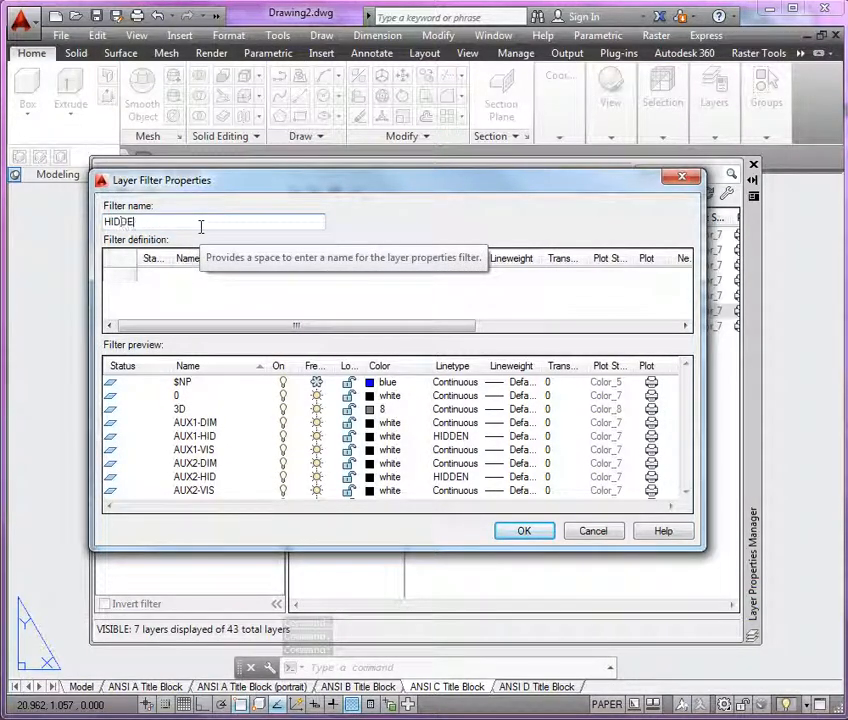
type("N")
left_click(200, 278)
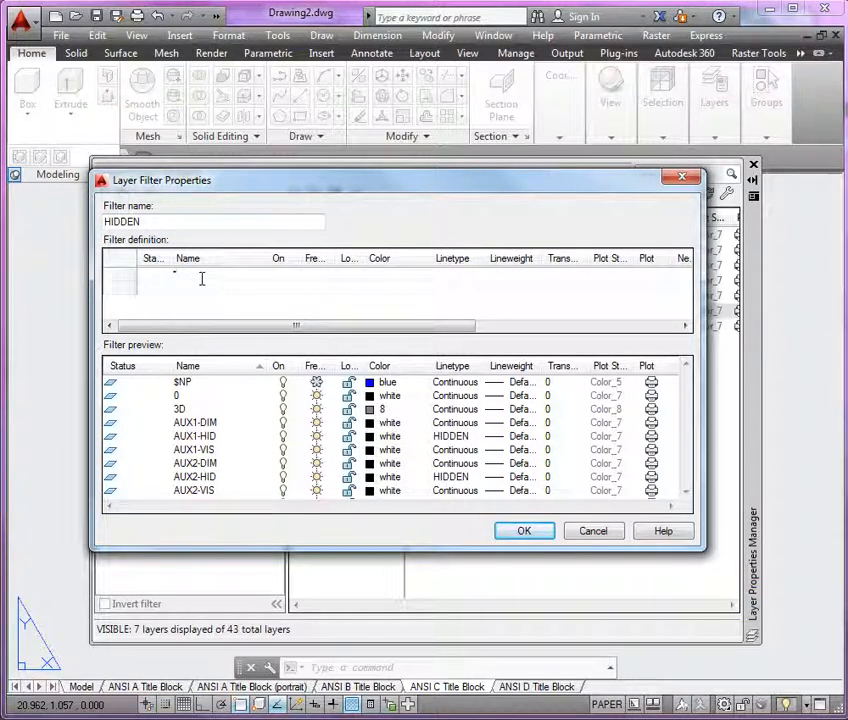
type("*HID")
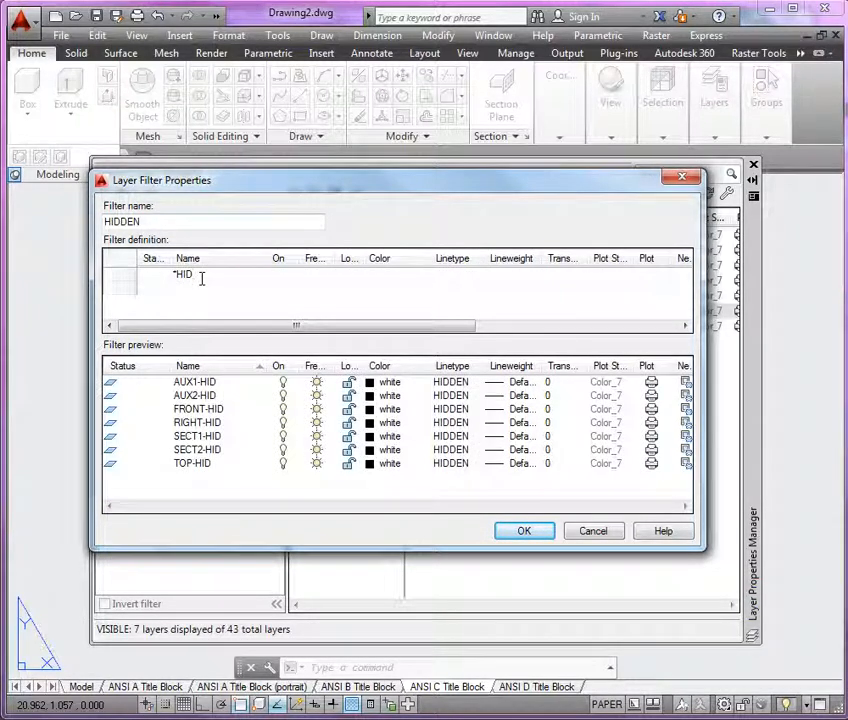
left_click(521, 535)
left_click(521, 535)
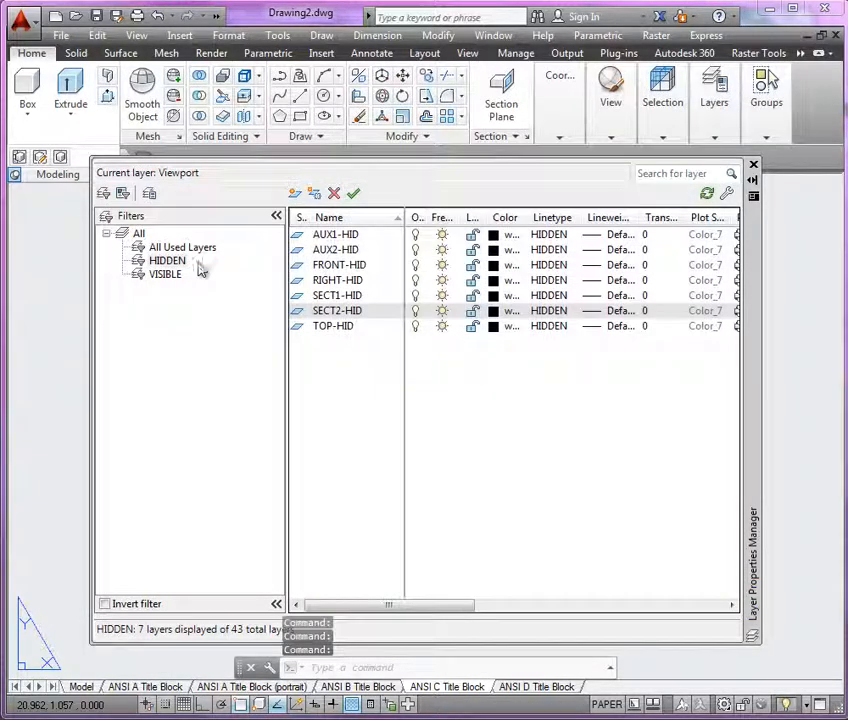
- Create a layer property filter named DIMENSIONS that matches layer names with *DIM
left_click(104, 193)
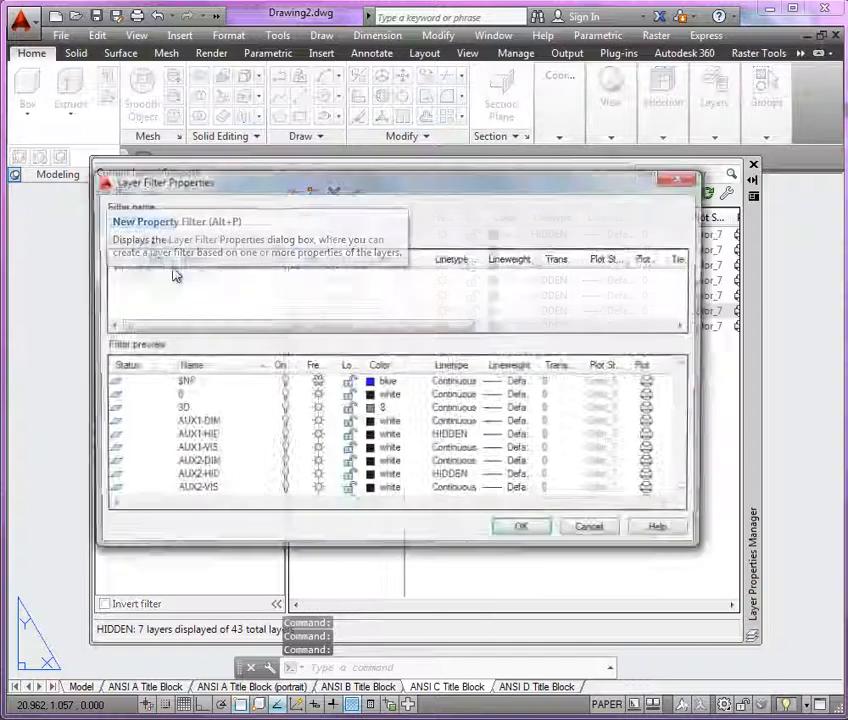
type("DOM")
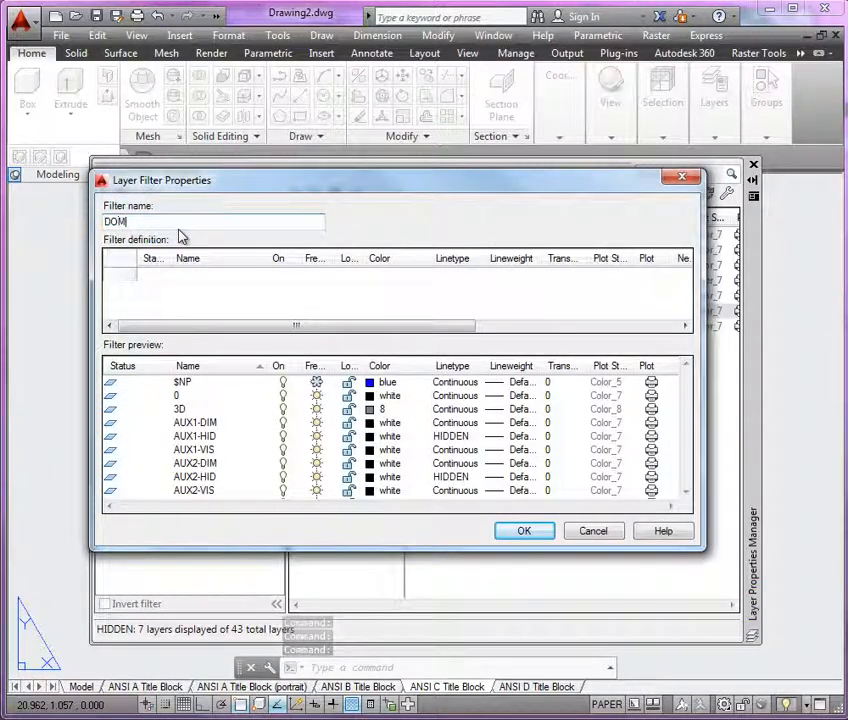
key("BackSpace")
key("BackSpace")
type("IMENSIONS")
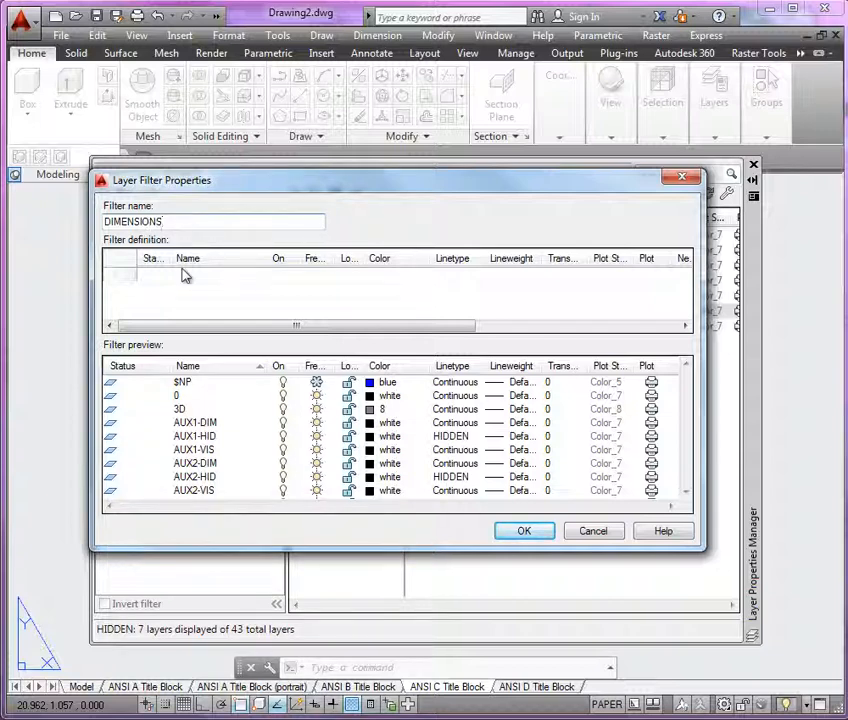
left_click(188, 273)
type("*")
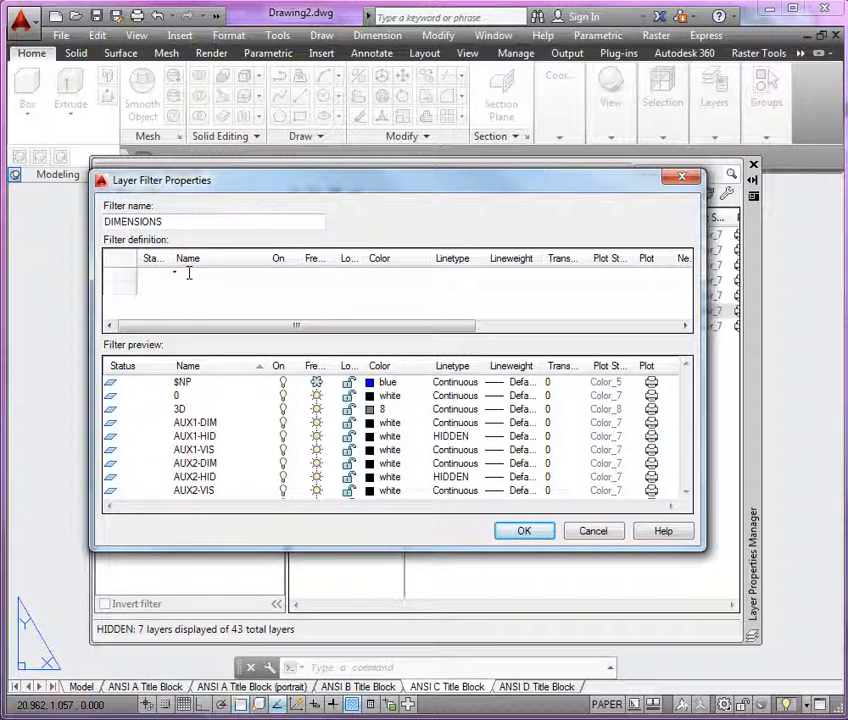
type("DIM")
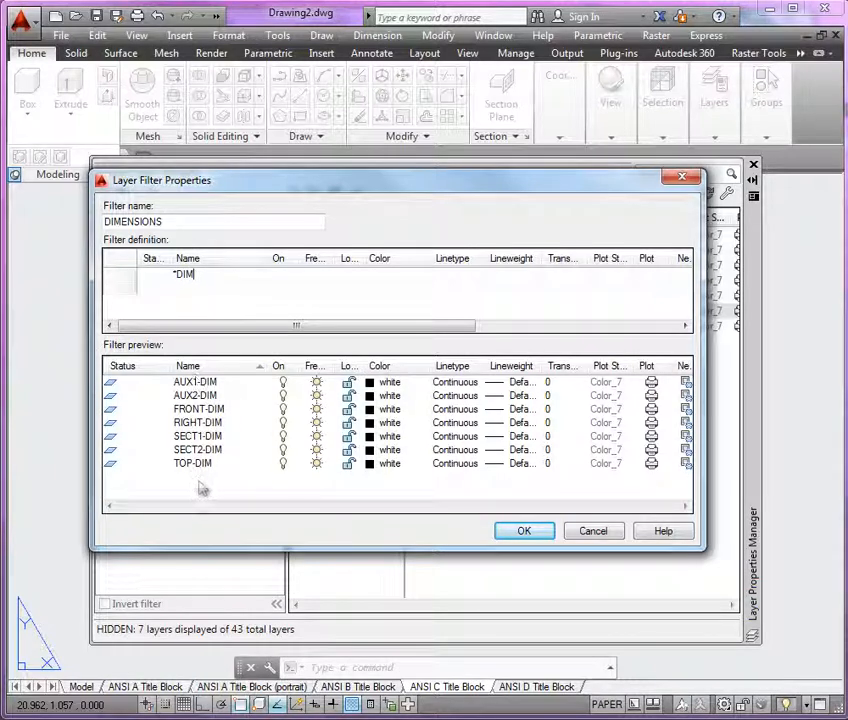
left_click(516, 535)
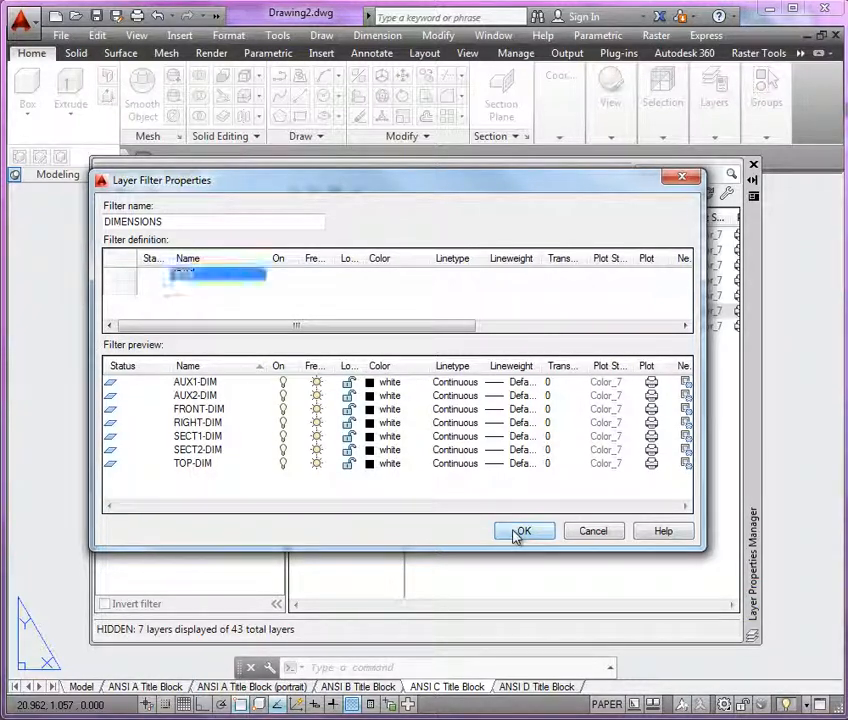
left_click(518, 532)
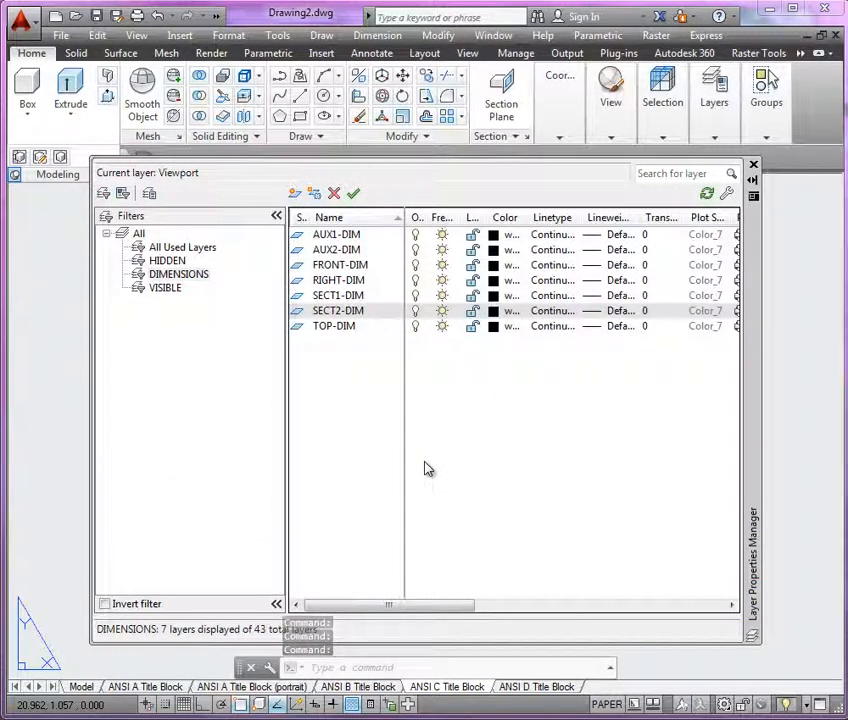
- Show the HIDDEN filter's layers, select them all and set their colour to blue
left_click(172, 262)
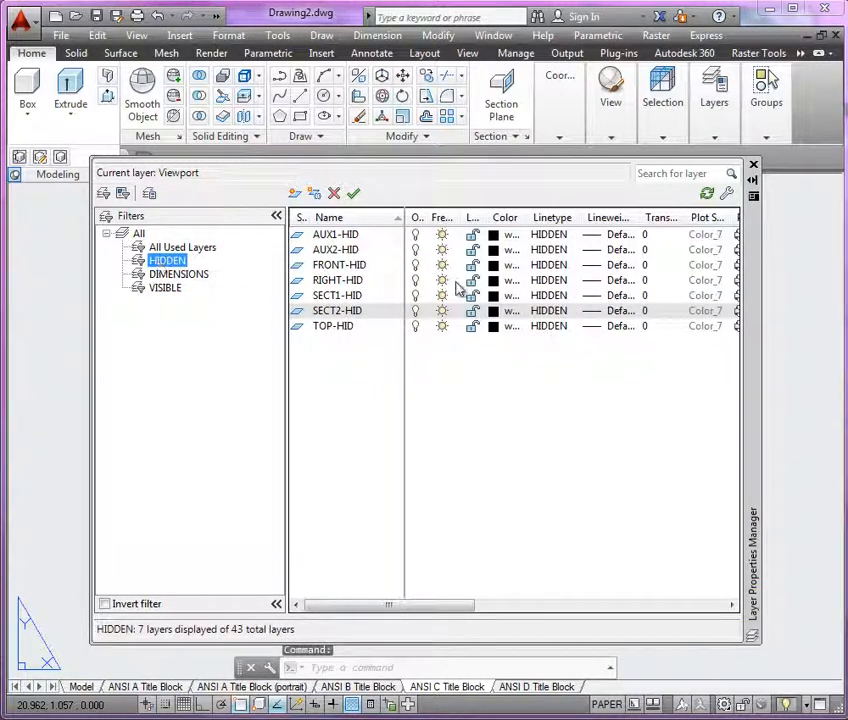
left_click_drag(611, 392, 530, 228)
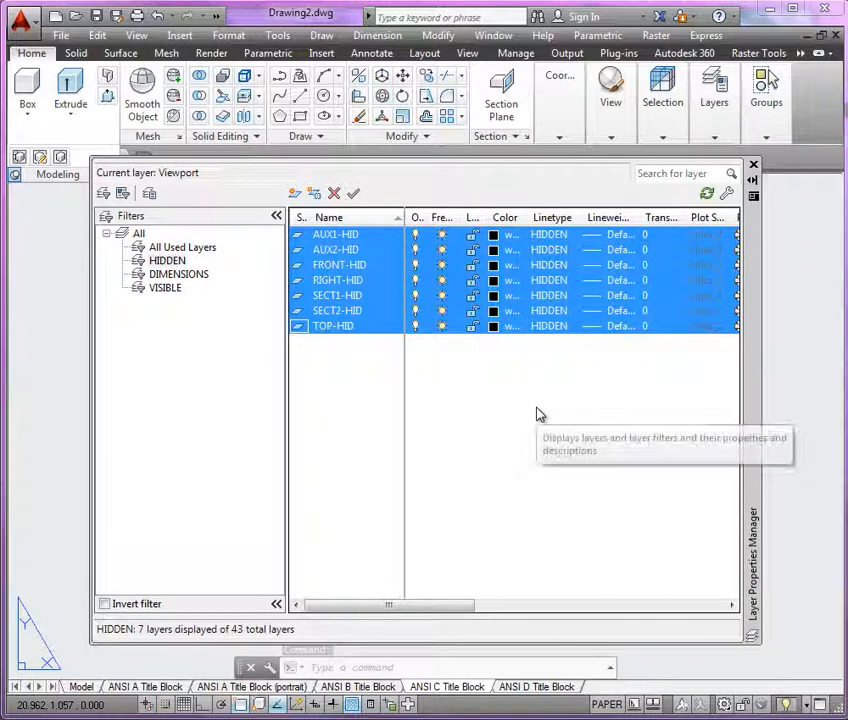
left_click(493, 295)
left_click(353, 403)
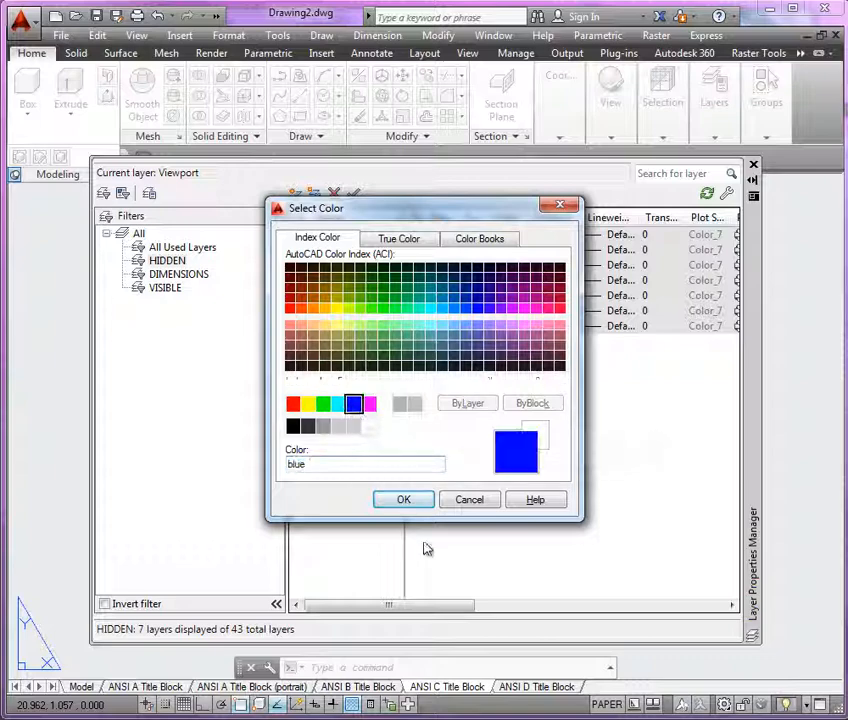
left_click(401, 503)
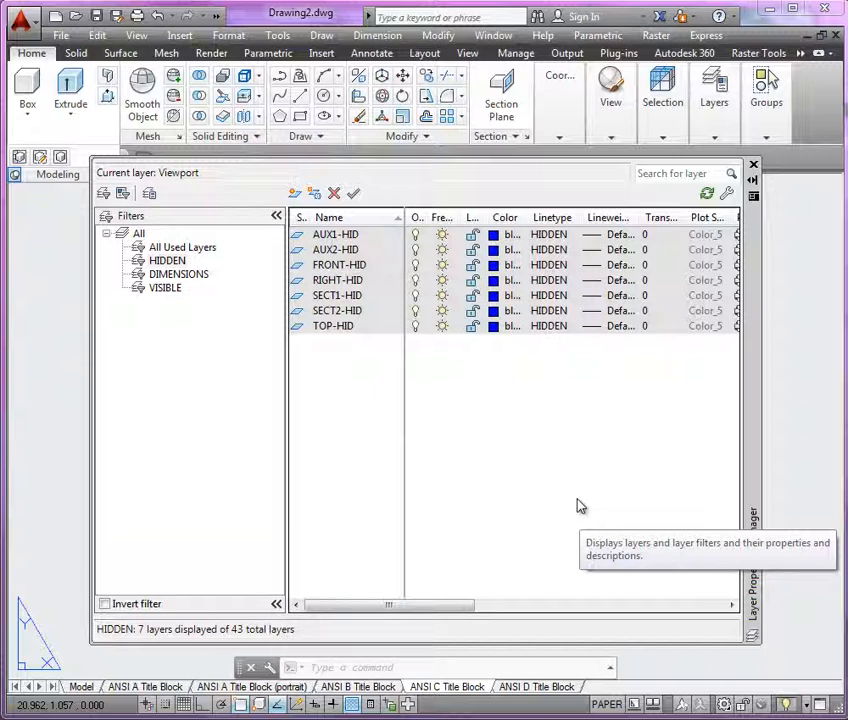
- Show the DIMENSIONS filter's layers, select them all and set their colour to blue
left_click(181, 276)
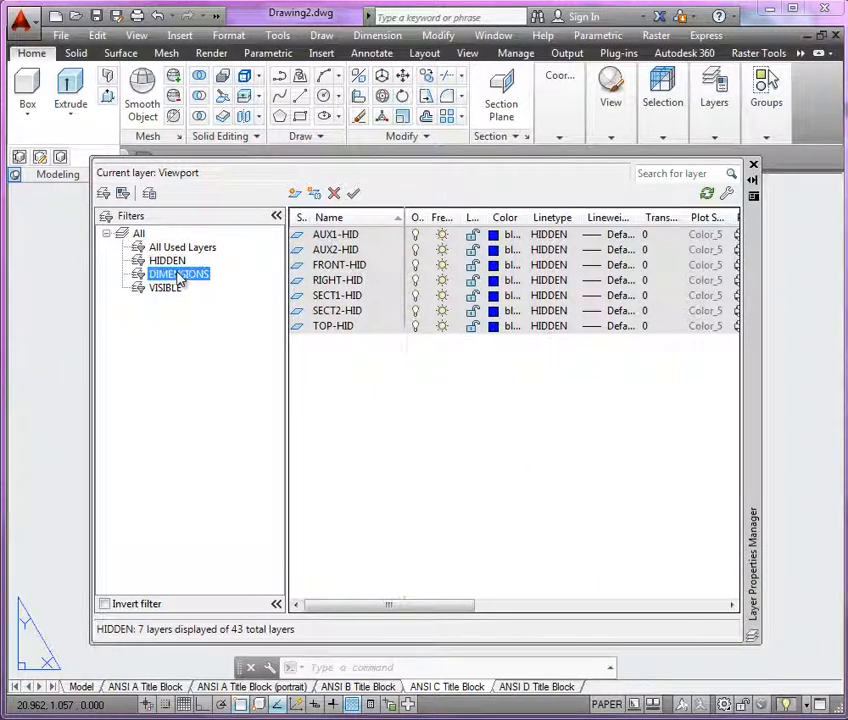
left_click_drag(518, 376, 497, 238)
left_click(496, 236)
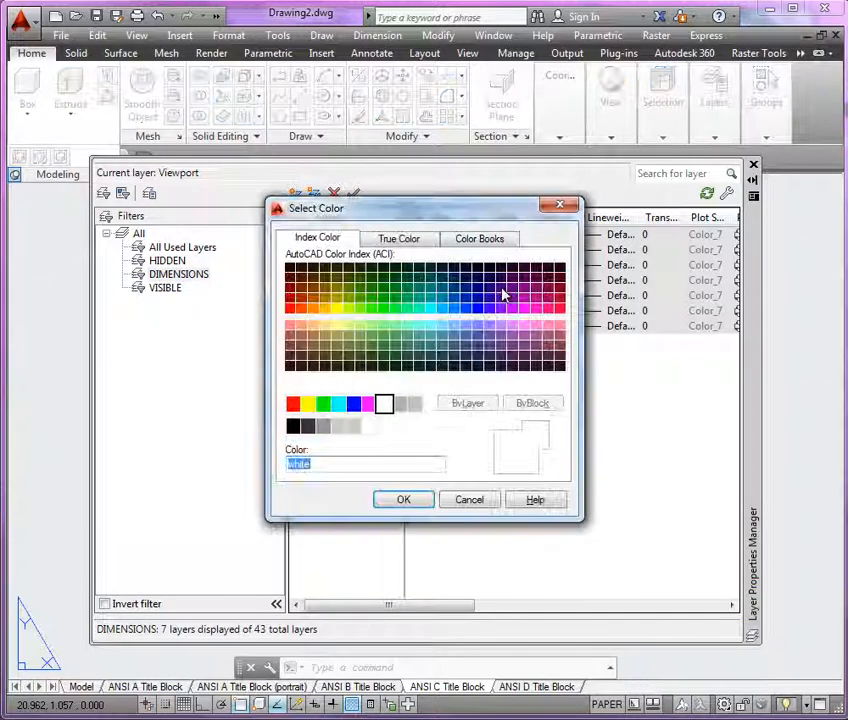
left_click(354, 403)
left_click(403, 500)
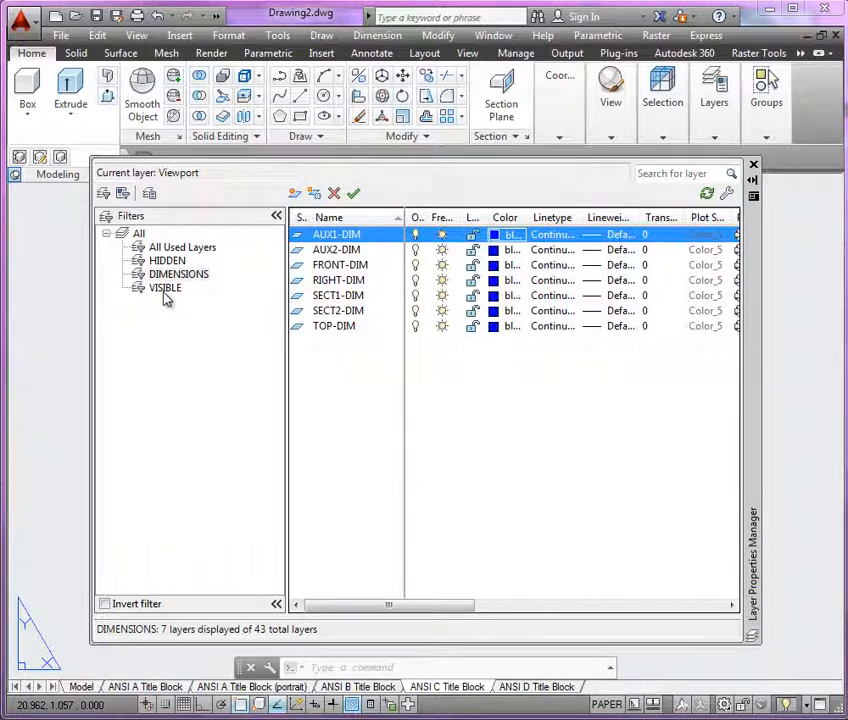
- Show the VISIBLE filter's layers, select them all and set their colour to cyan
left_click(165, 288)
left_click_drag(570, 445, 510, 232)
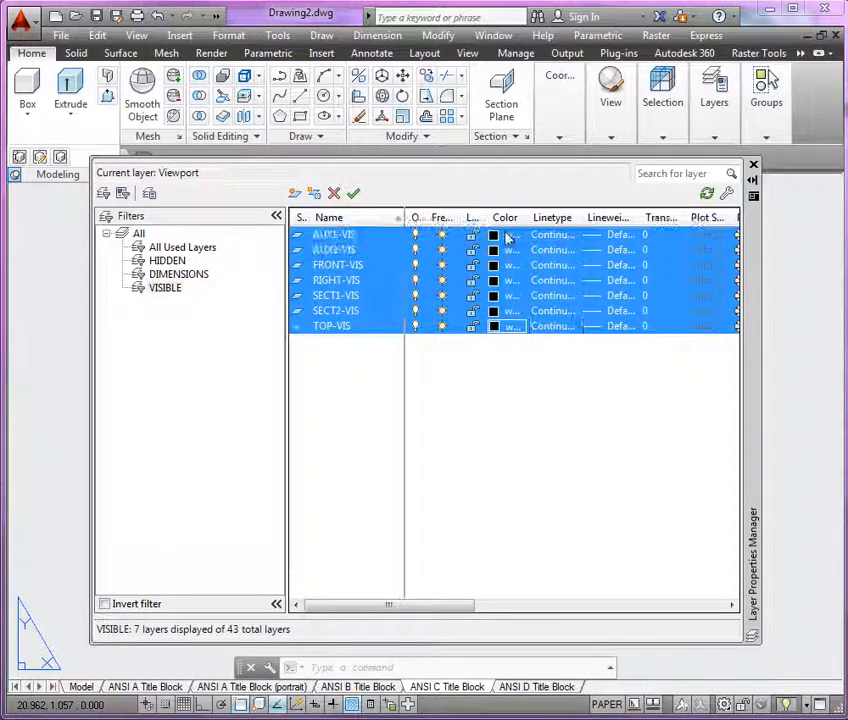
left_click(503, 329)
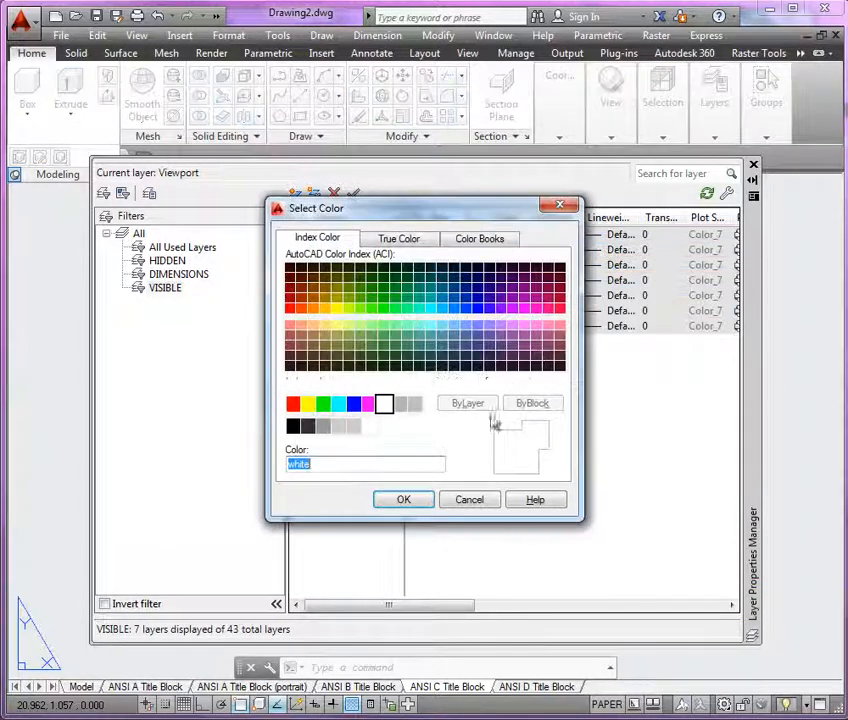
left_click(338, 403)
left_click(404, 499)
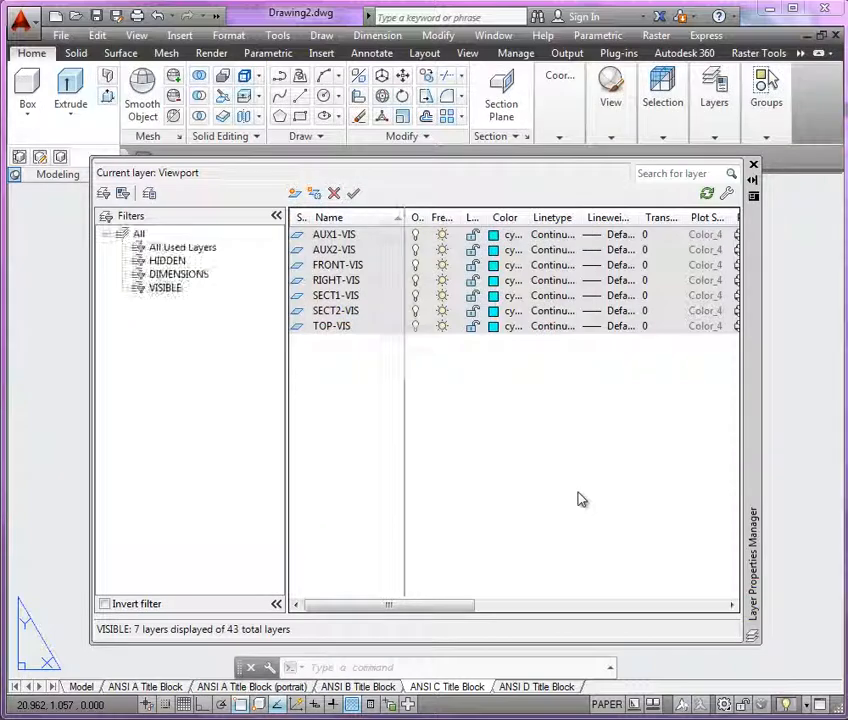
- List all layers again and set the colour of SECT1-HAT and SECT2-HAT to red
left_click(138, 236)
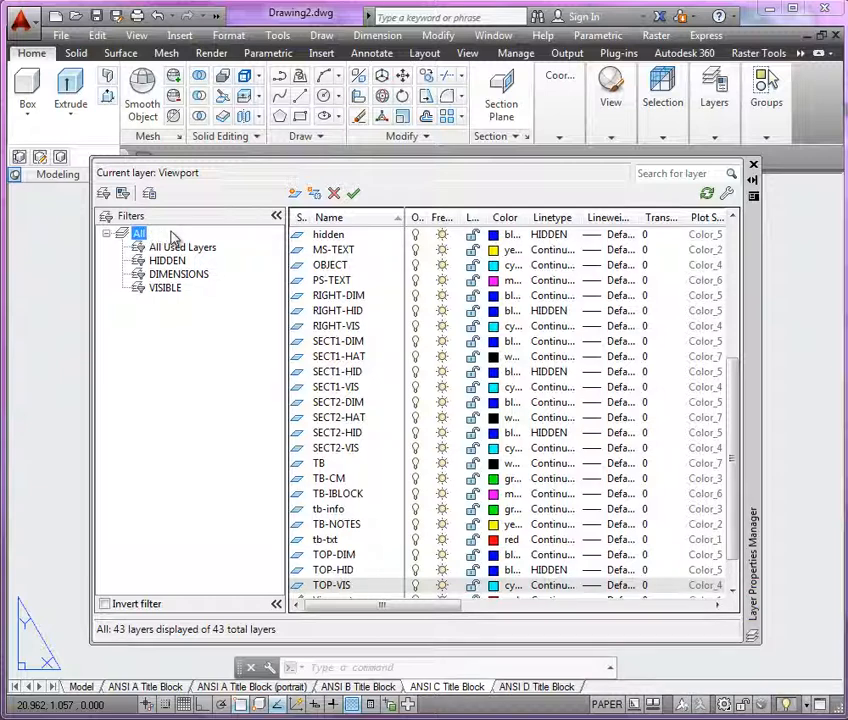
left_click(349, 360)
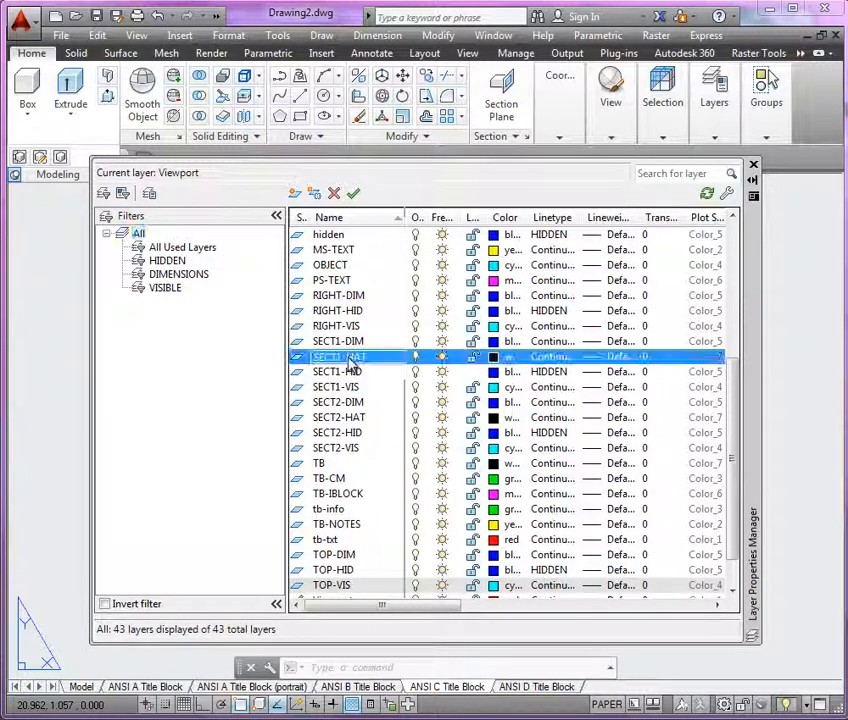
left_click(360, 420, "ctrl")
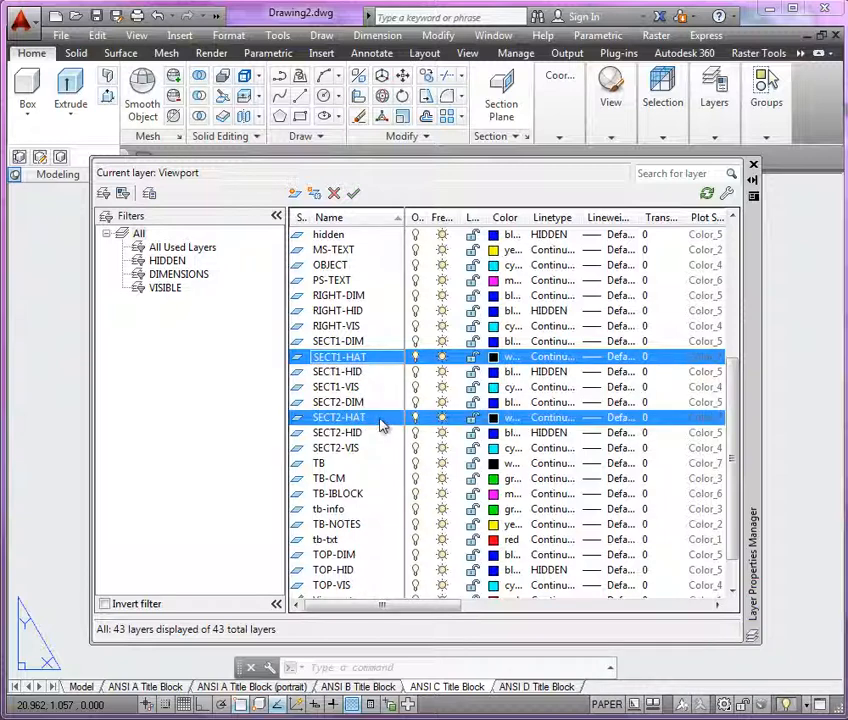
left_click(494, 425)
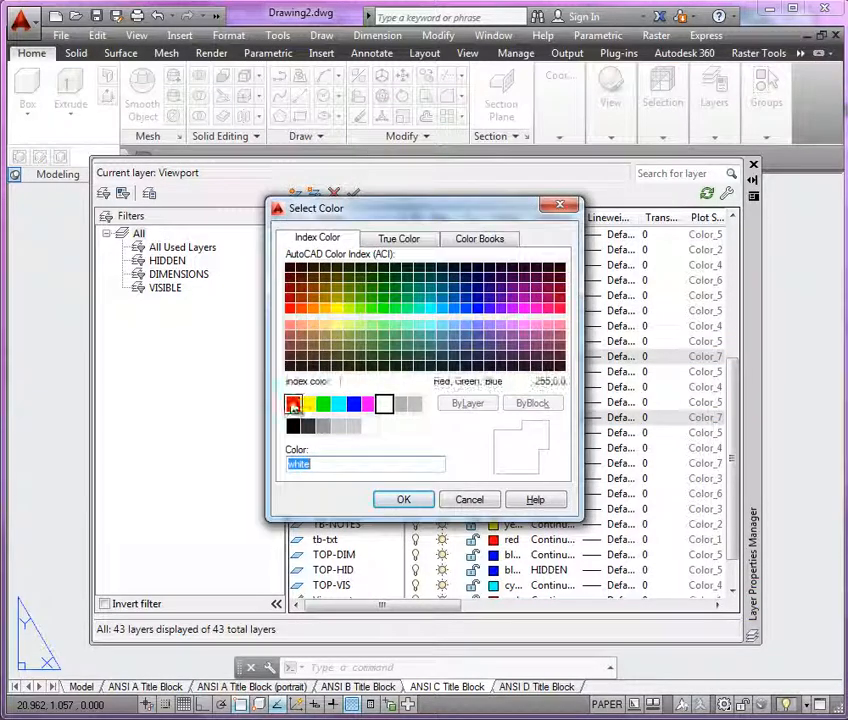
left_click(293, 404)
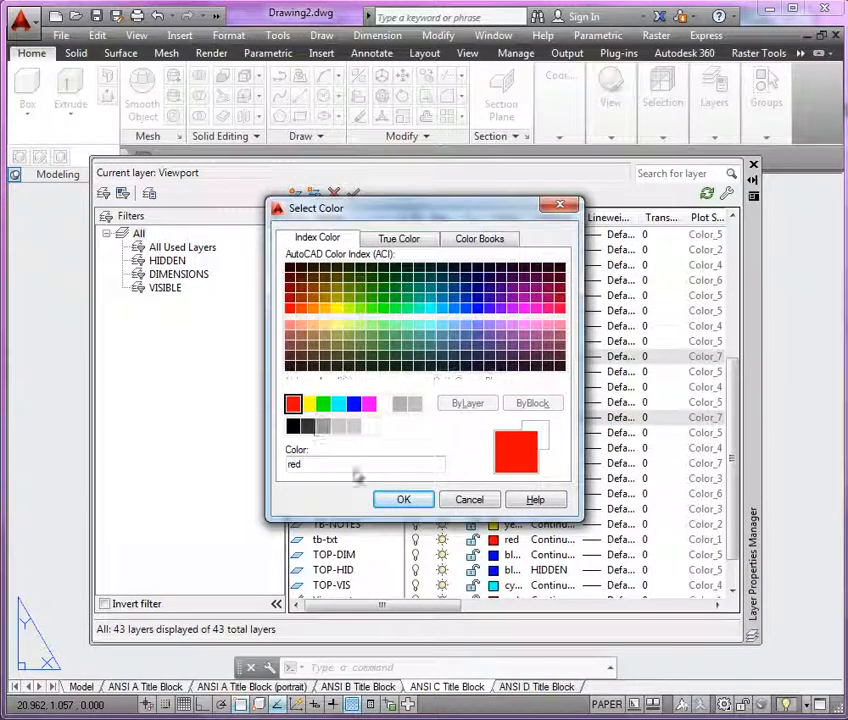
left_click(392, 502)
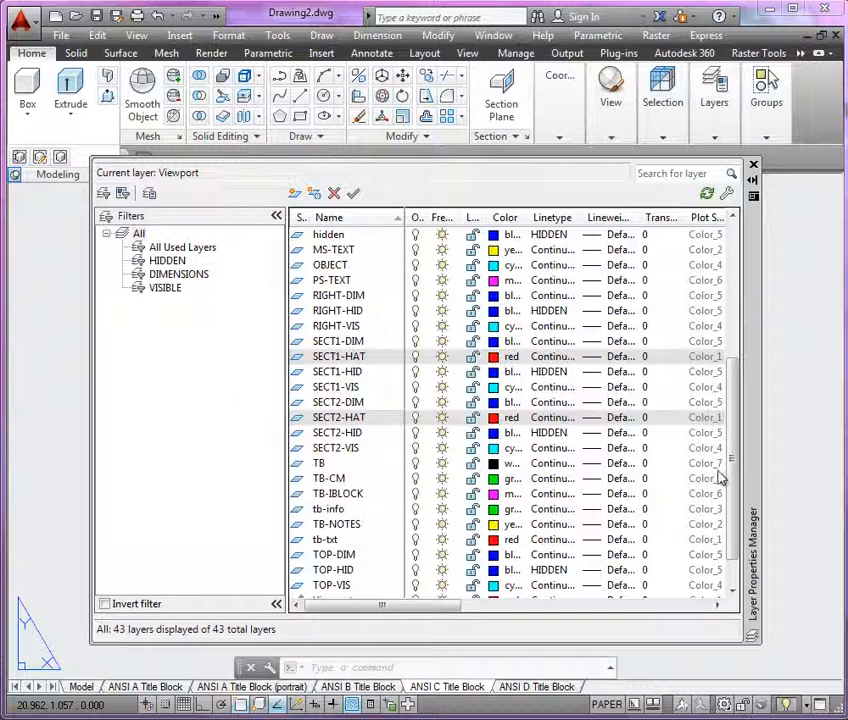
- Review the full layer list and close the Layer Properties Manager
scroll(728, 500, "down", 1)
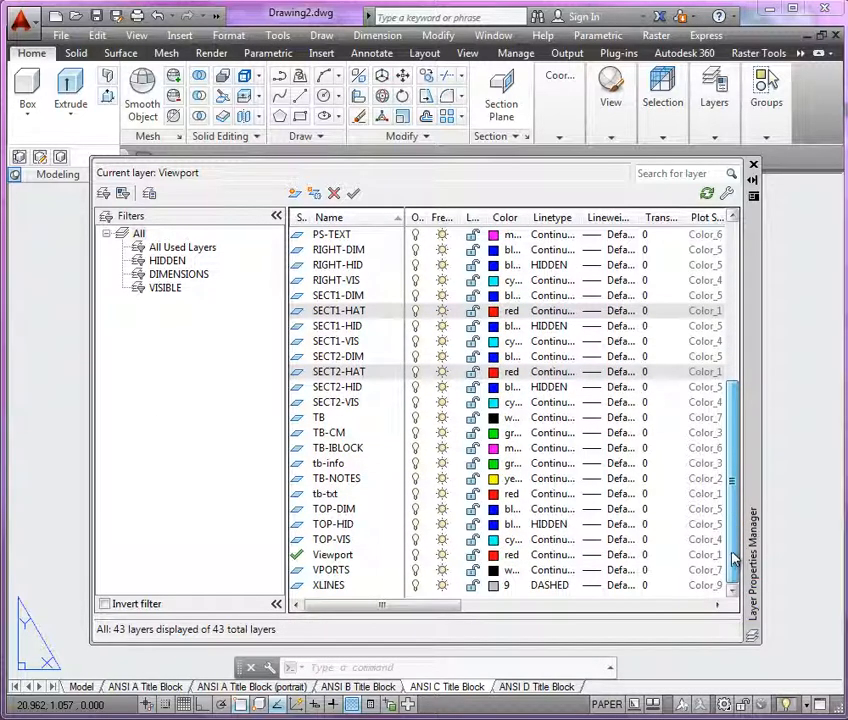
left_click_drag(735, 560, 734, 326)
left_click(754, 164)
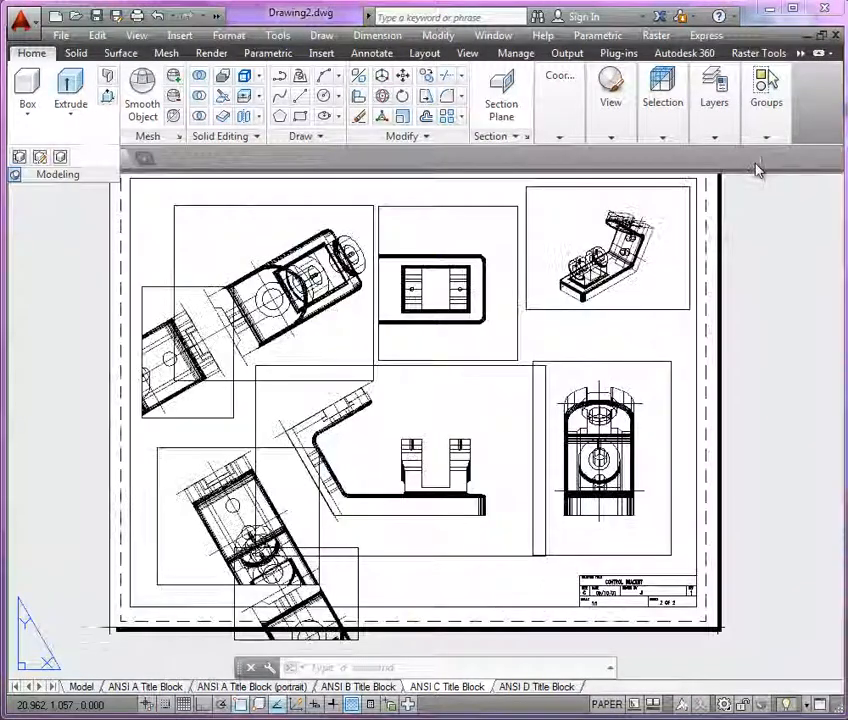